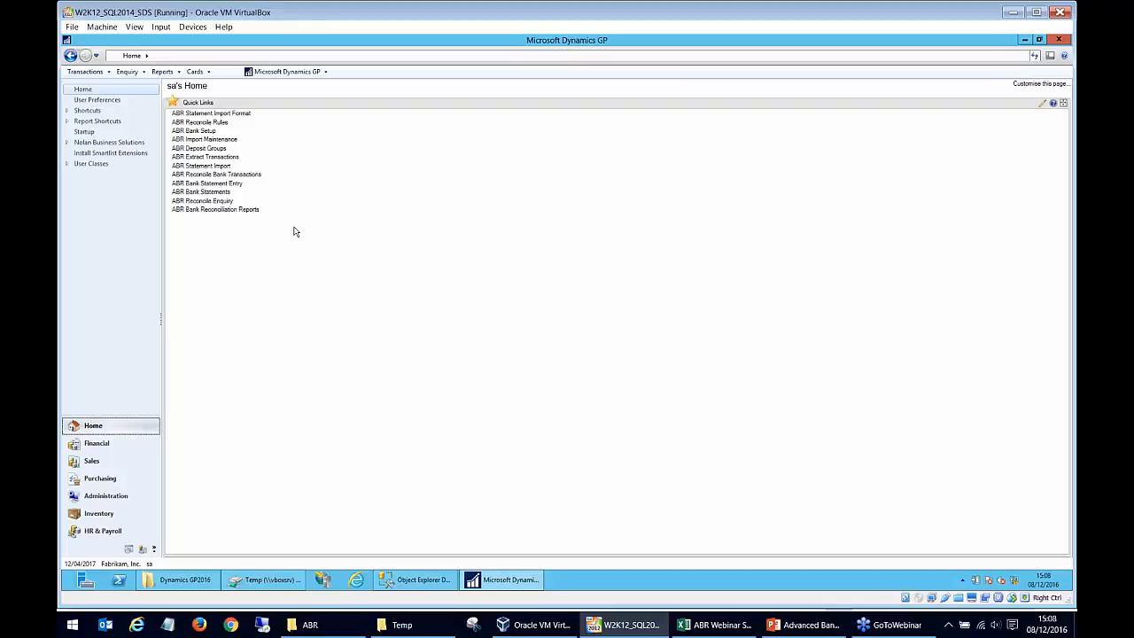
Open the ABR statement import format, display the BARCLAYS_WEB record and review the available destination fields in the lookup.
{"action": "left_click", "coordinate": [221, 114]}
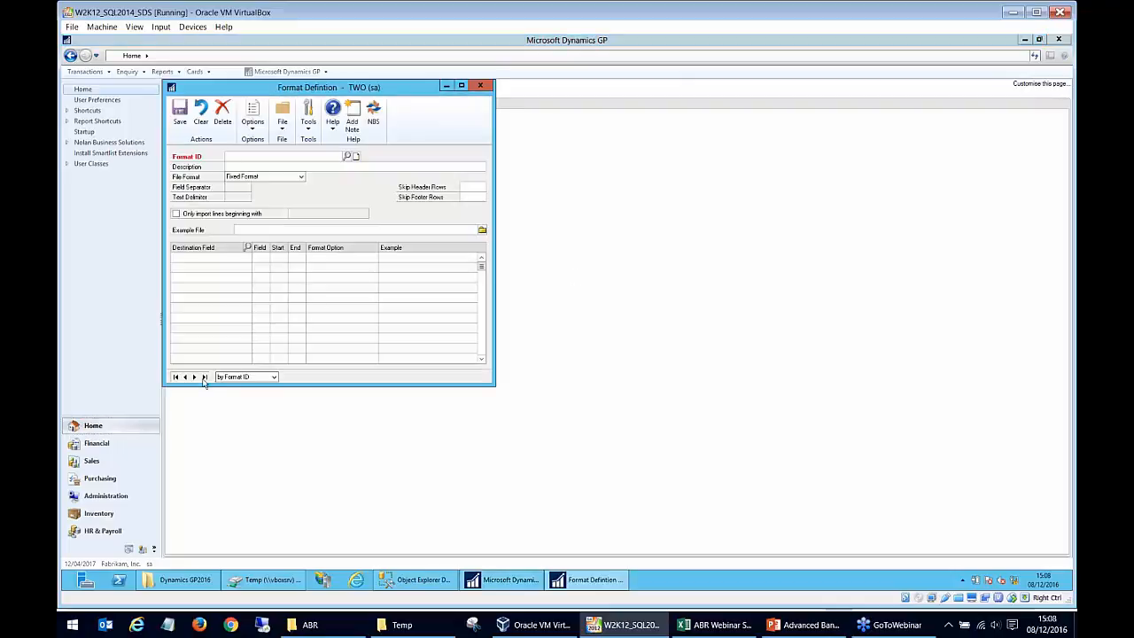
{"action": "left_click", "coordinate": [195, 377]}
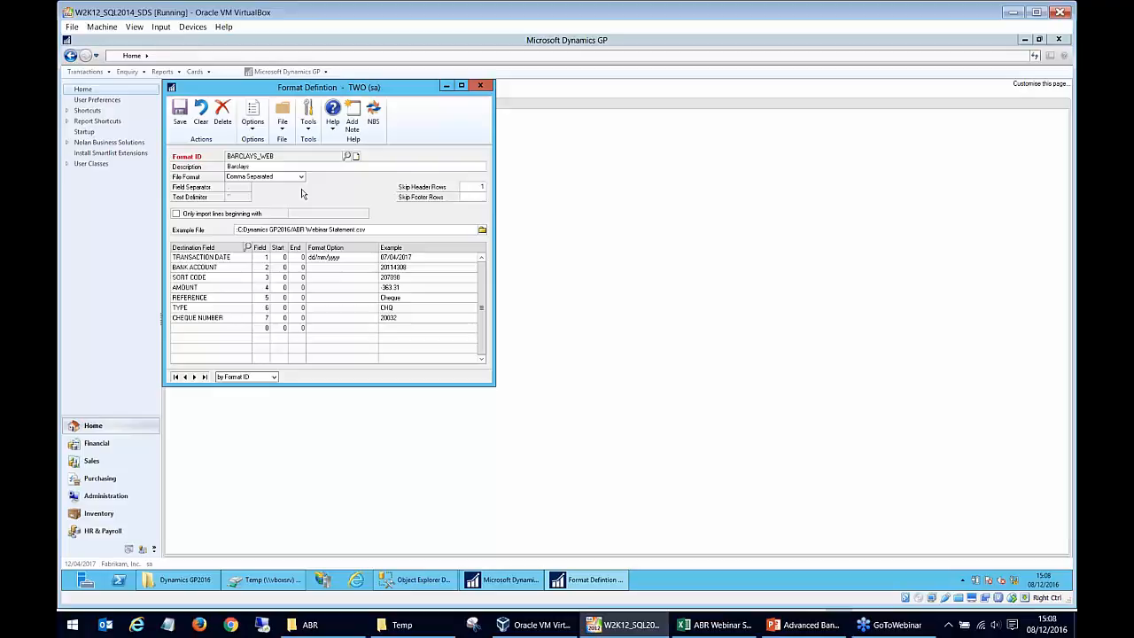
{"action": "left_click", "coordinate": [246, 267]}
{"action": "left_click", "coordinate": [248, 248]}
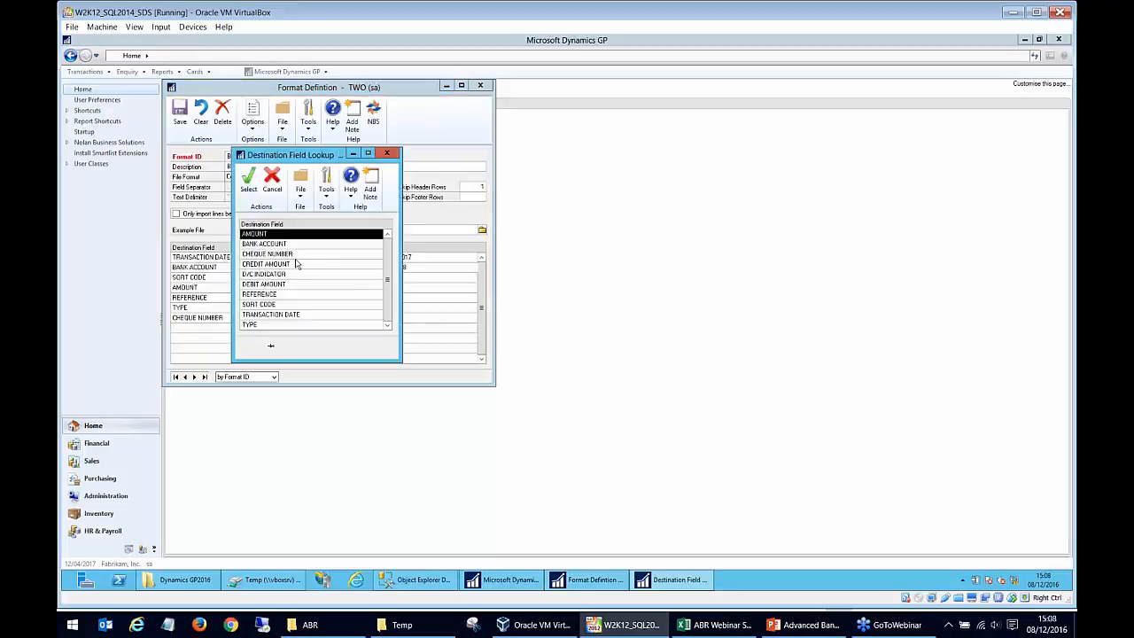
{"action": "left_click", "coordinate": [295, 265]}
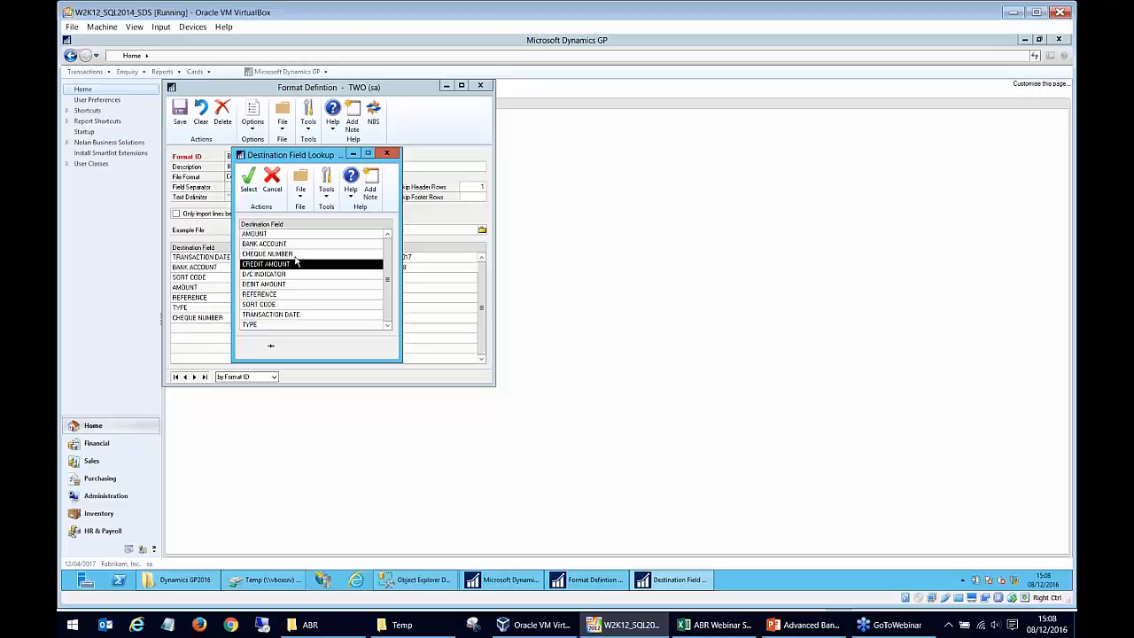
{"action": "left_click", "coordinate": [296, 257]}
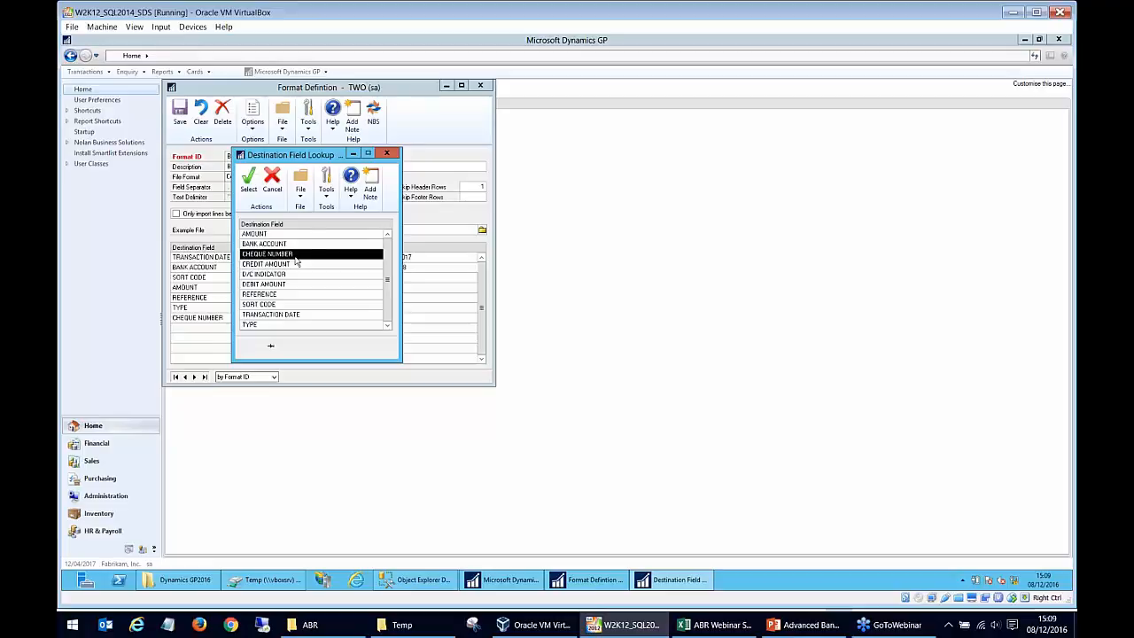
{"action": "left_click", "coordinate": [390, 155]}
Check the example file selection for the BARCLAYS_WEB format and leave it without choosing another file.
{"action": "left_click", "coordinate": [390, 231]}
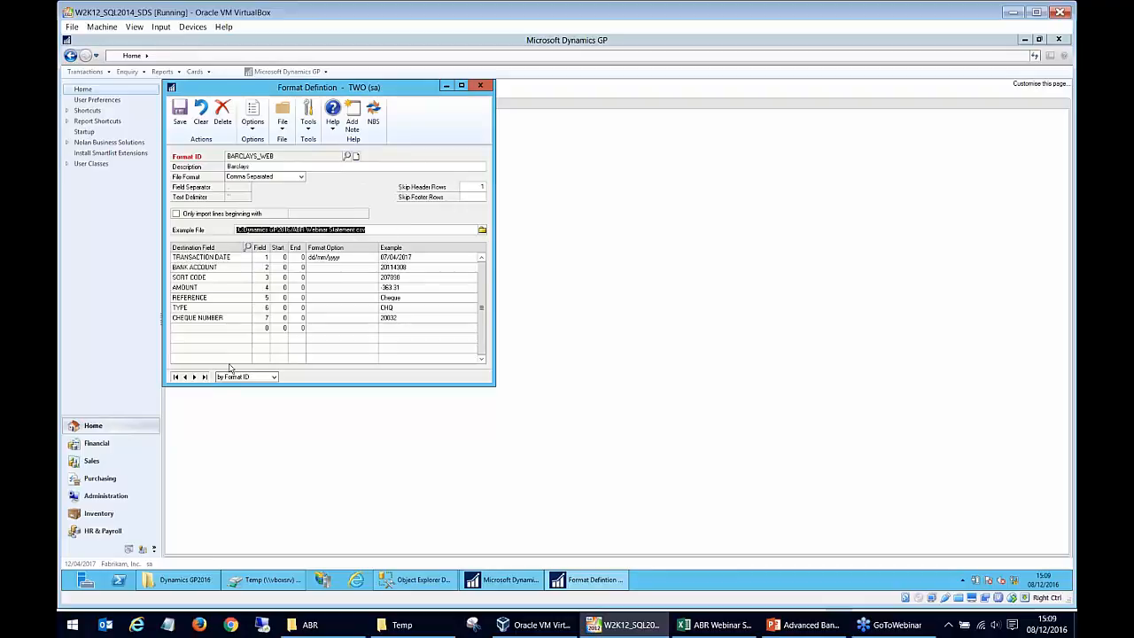
{"action": "left_click", "coordinate": [483, 230]}
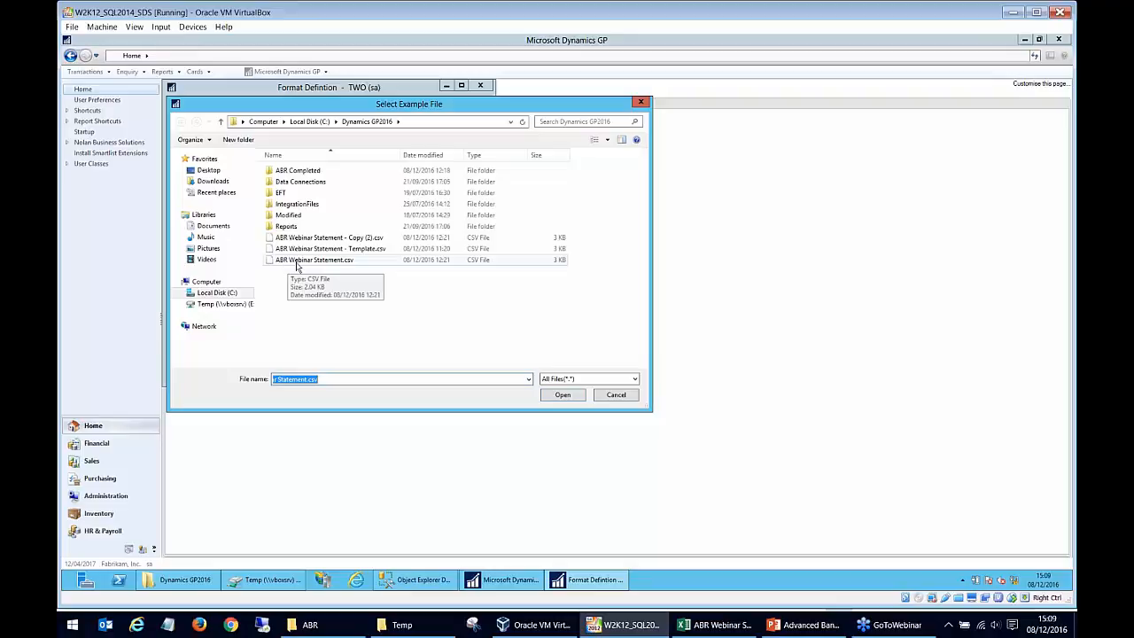
{"action": "left_click", "coordinate": [614, 398]}
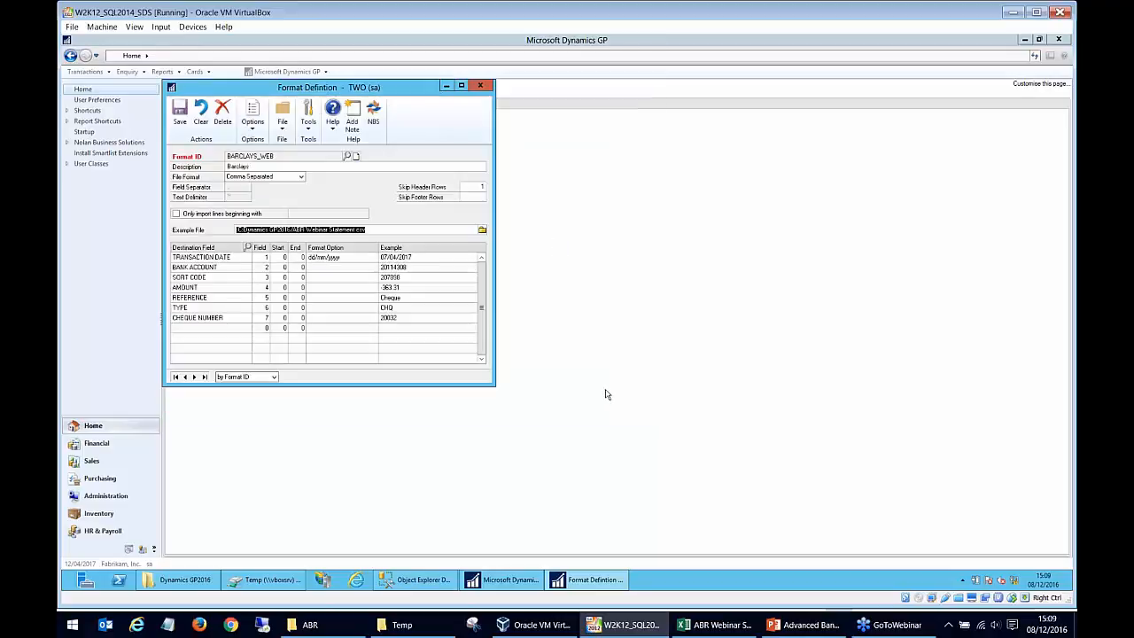
Check the first destination fields of the format, including Transaction Date and Bank Account, and view ABR Webinar Statement.csv in Excel.
{"action": "left_click", "coordinate": [225, 275]}
{"action": "left_click", "coordinate": [229, 266]}
{"action": "left_click", "coordinate": [234, 258]}
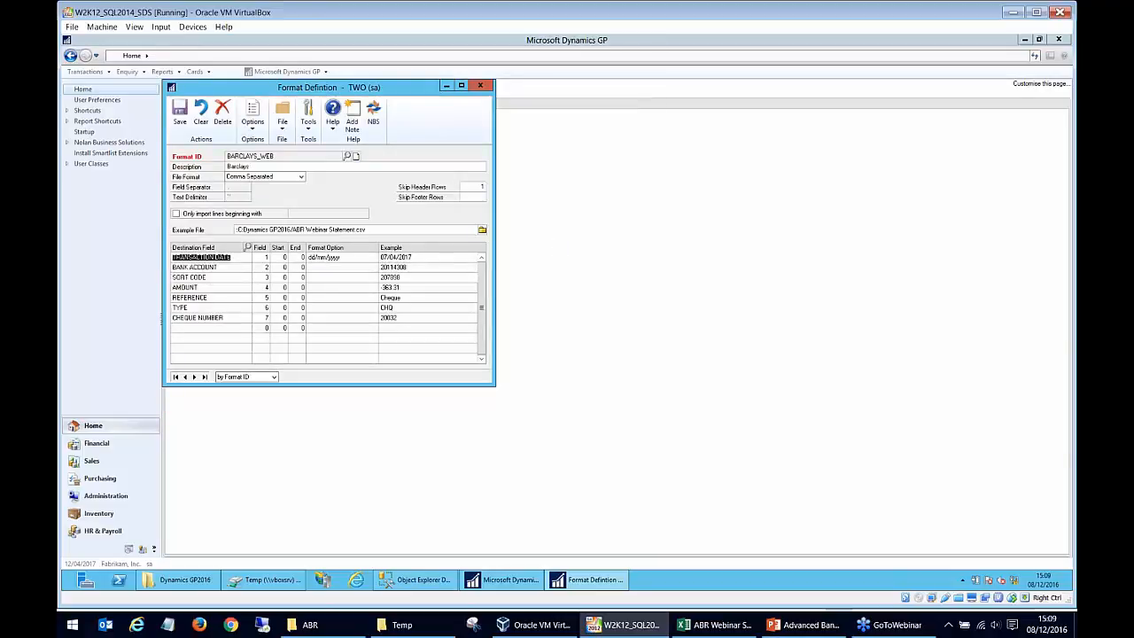
{"action": "left_click", "coordinate": [236, 267]}
{"action": "left_click", "coordinate": [236, 257]}
{"action": "left_click", "coordinate": [723, 629]}
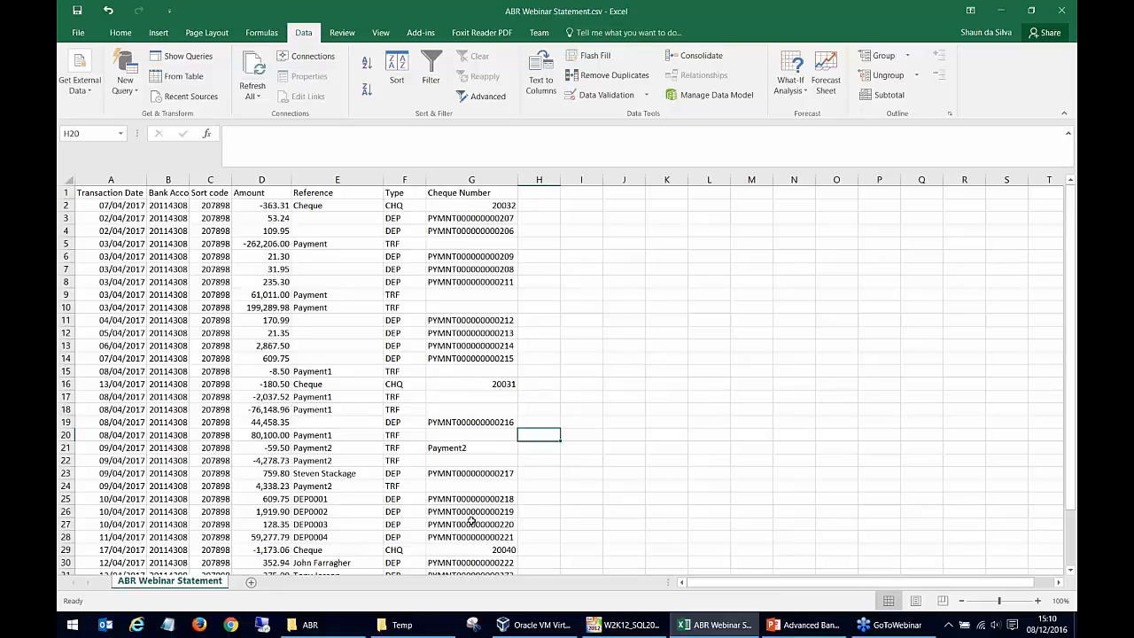
Return to Dynamics GP and check the field numbers mapped to Transaction Date, Bank Account, Sort Code and Amount.
{"action": "left_click", "coordinate": [641, 626]}
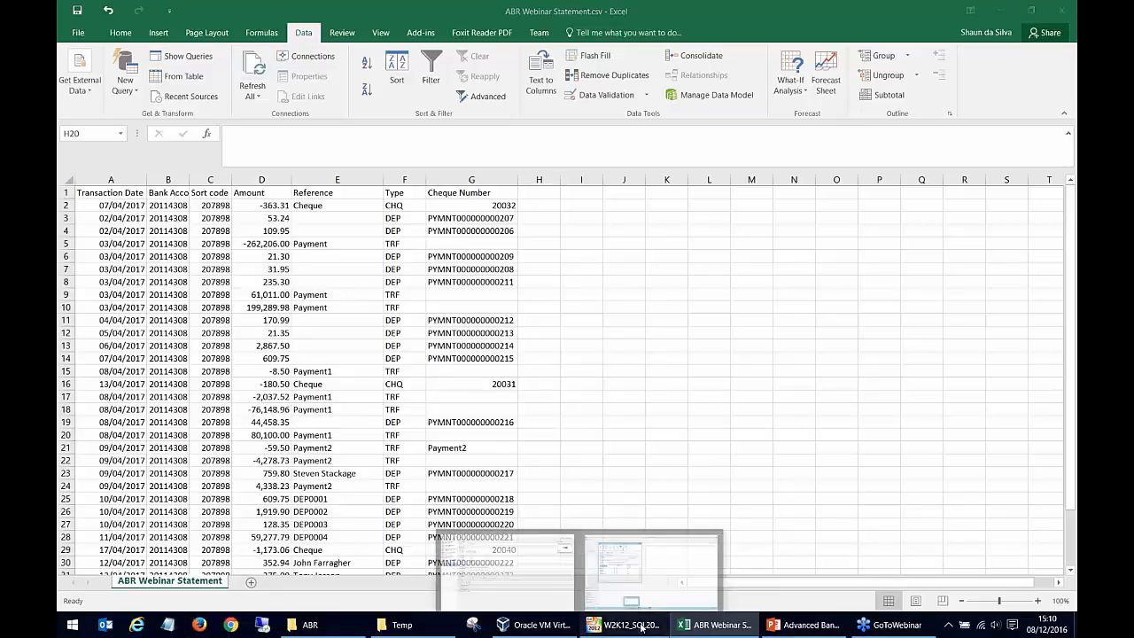
{"action": "left_click", "coordinate": [222, 269]}
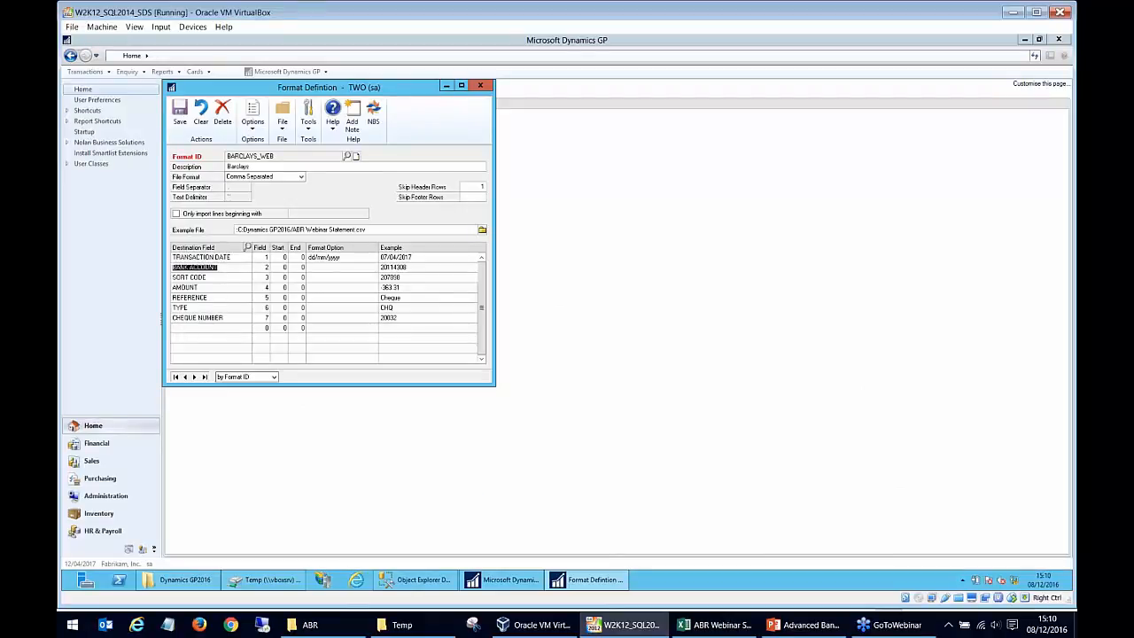
{"action": "left_click", "coordinate": [232, 257]}
{"action": "left_click", "coordinate": [231, 276]}
{"action": "left_click", "coordinate": [264, 258]}
{"action": "left_click", "coordinate": [262, 269]}
{"action": "left_click", "coordinate": [263, 279]}
{"action": "left_click", "coordinate": [263, 288]}
Switch to Excel and check the Transaction Date, Bank Account, Sort code and Amount column headers of the statement.
{"action": "left_click", "coordinate": [720, 625]}
{"action": "left_click", "coordinate": [110, 195]}
{"action": "left_click", "coordinate": [182, 194]}
{"action": "left_click", "coordinate": [206, 195]}
{"action": "left_click", "coordinate": [264, 190]}
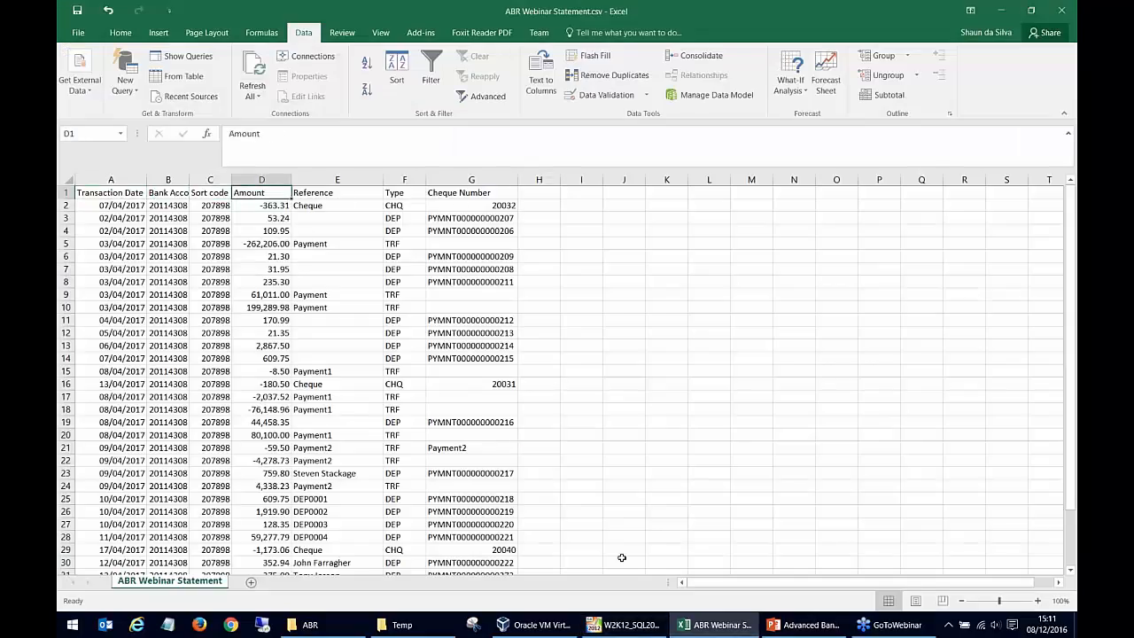
Return to Dynamics GP, recheck the Bank Account, Transaction Date and Sort Code fields, and close the format definition.
{"action": "left_click", "coordinate": [651, 625]}
{"action": "left_click", "coordinate": [241, 267]}
{"action": "left_click", "coordinate": [239, 257]}
{"action": "left_click", "coordinate": [239, 276]}
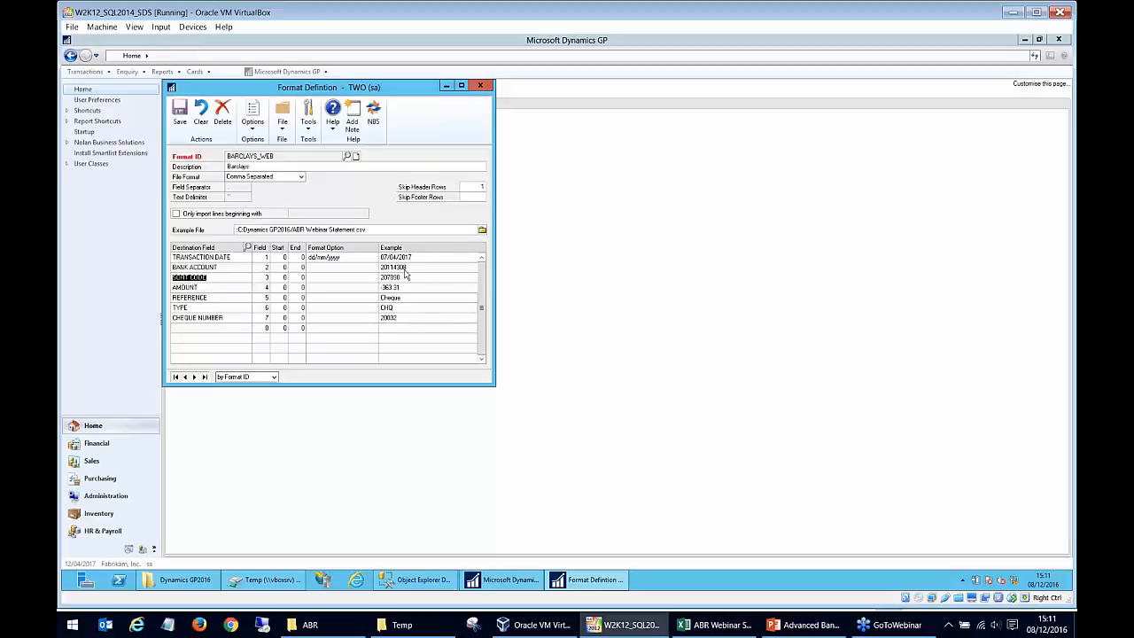
{"action": "left_click", "coordinate": [481, 86]}
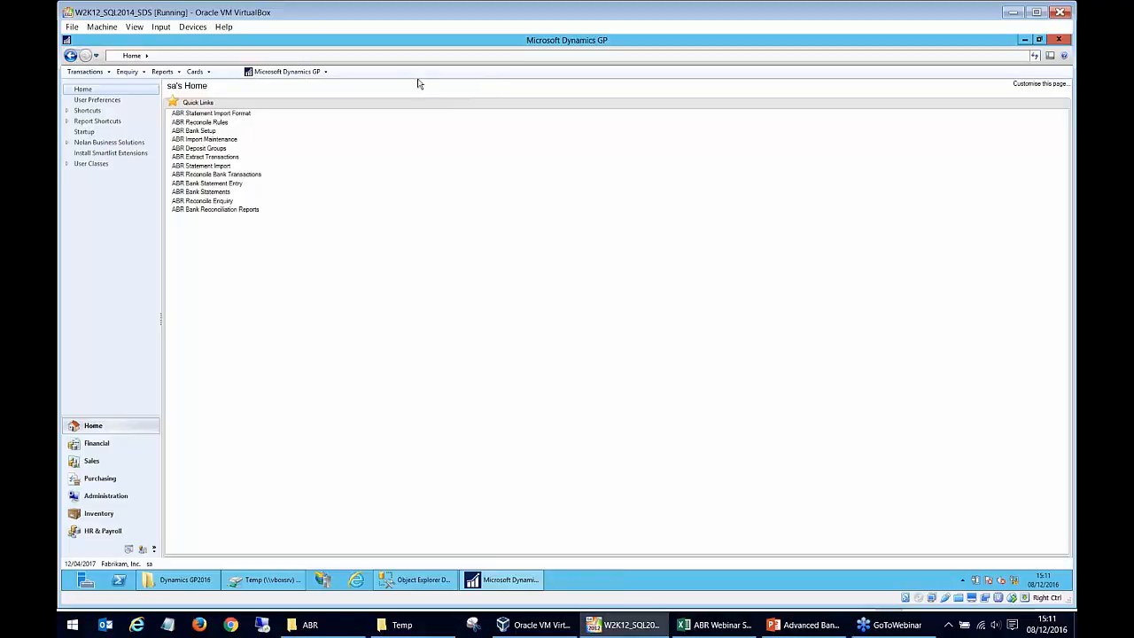
Open the ABR reconcile rules, display rule CHQ and examine its date range, document number range and source document.
{"action": "left_click", "coordinate": [227, 128]}
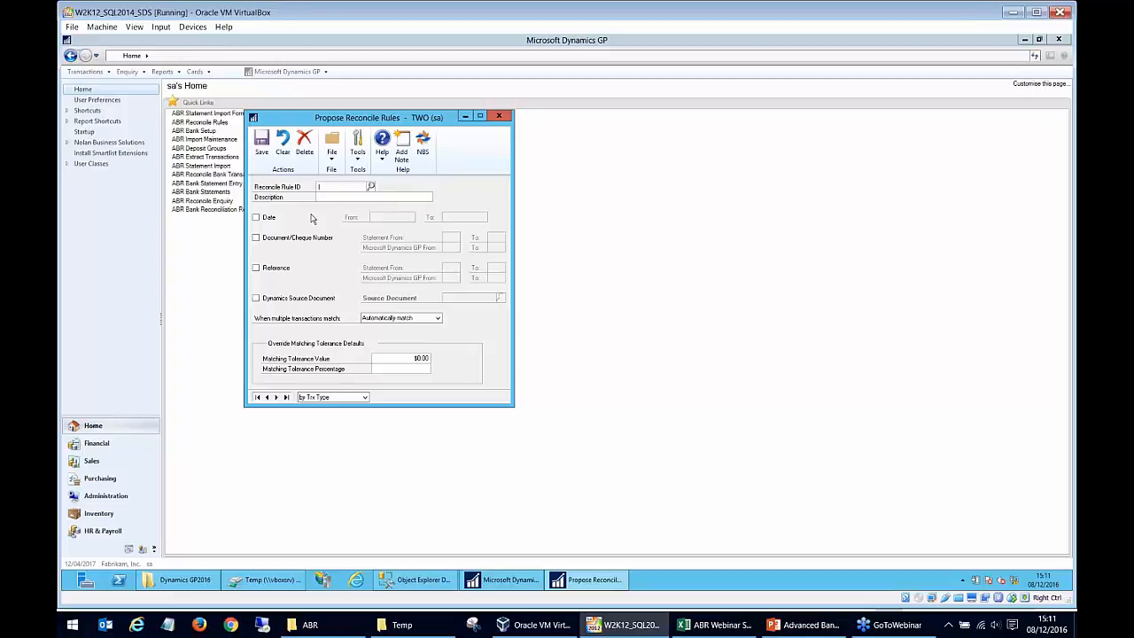
{"action": "type", "text": "CHQ"}
{"action": "key", "text": "Tab"}
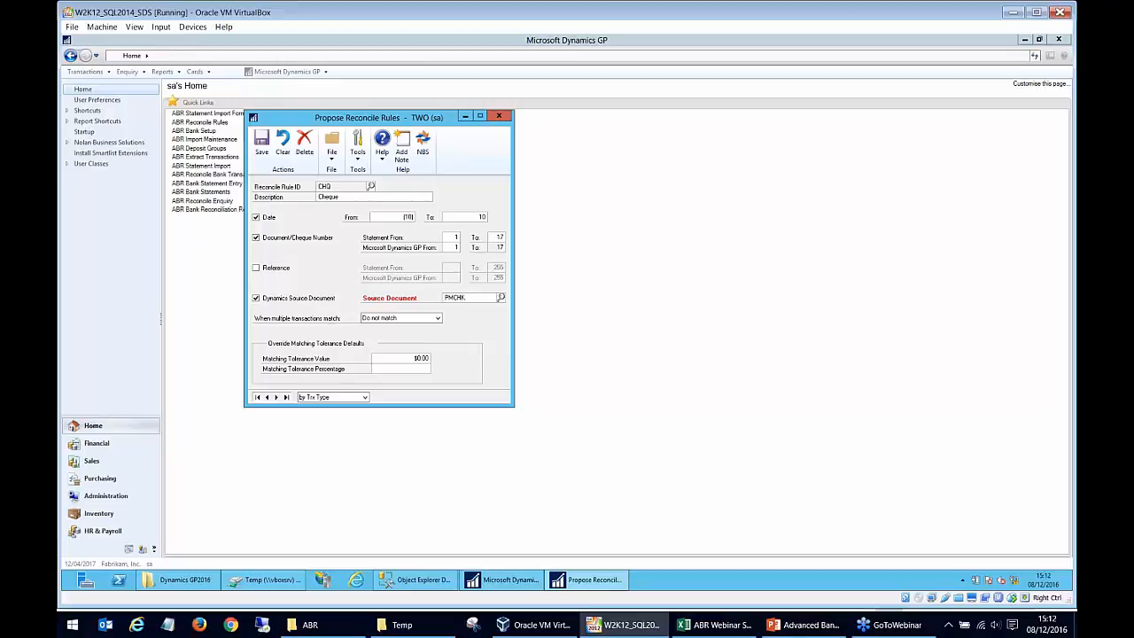
{"action": "left_click_drag", "start_coordinate": [477, 217], "coordinate": [493, 216]}
{"action": "left_click", "coordinate": [445, 236]}
{"action": "left_click", "coordinate": [467, 297]}
Review the source documents available to the CHQ rule, highlight CRJ Cash Receipts, and close the lookup without selecting one.
{"action": "left_click", "coordinate": [502, 298]}
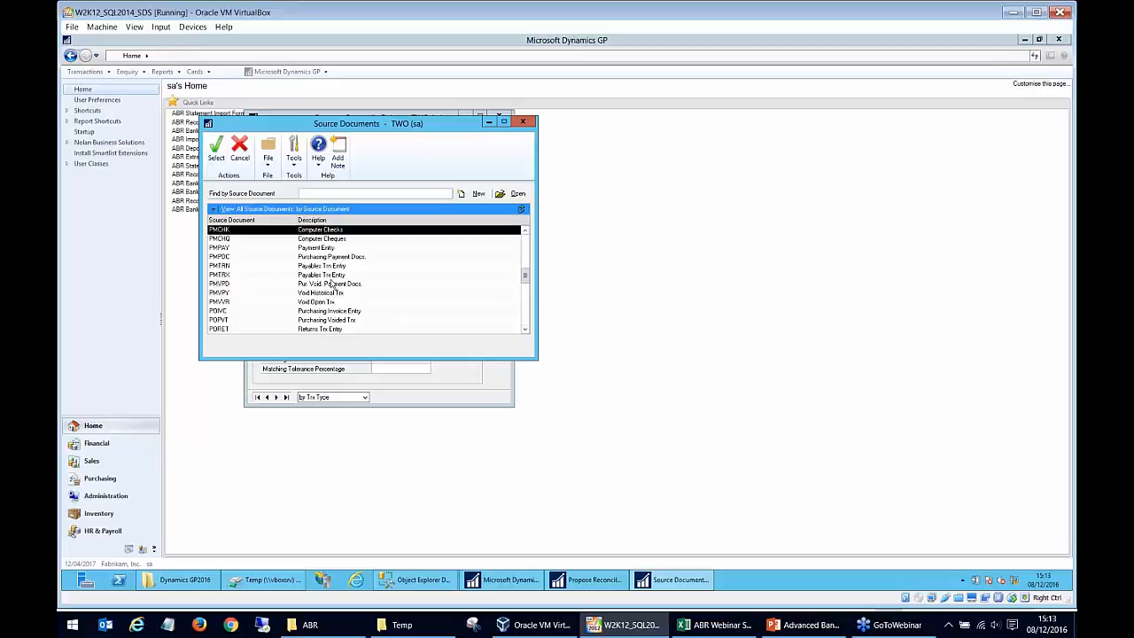
{"action": "scroll", "coordinate": [332, 283], "scroll_direction": "up", "scroll_amount": 1}
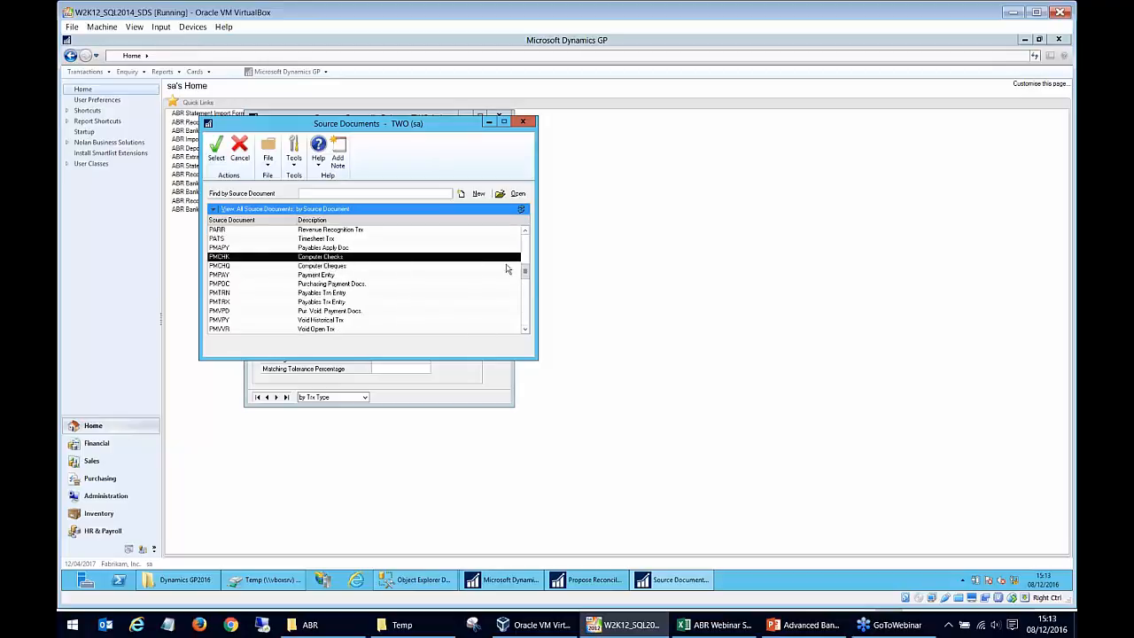
{"action": "left_click_drag", "start_coordinate": [526, 264], "coordinate": [526, 235]}
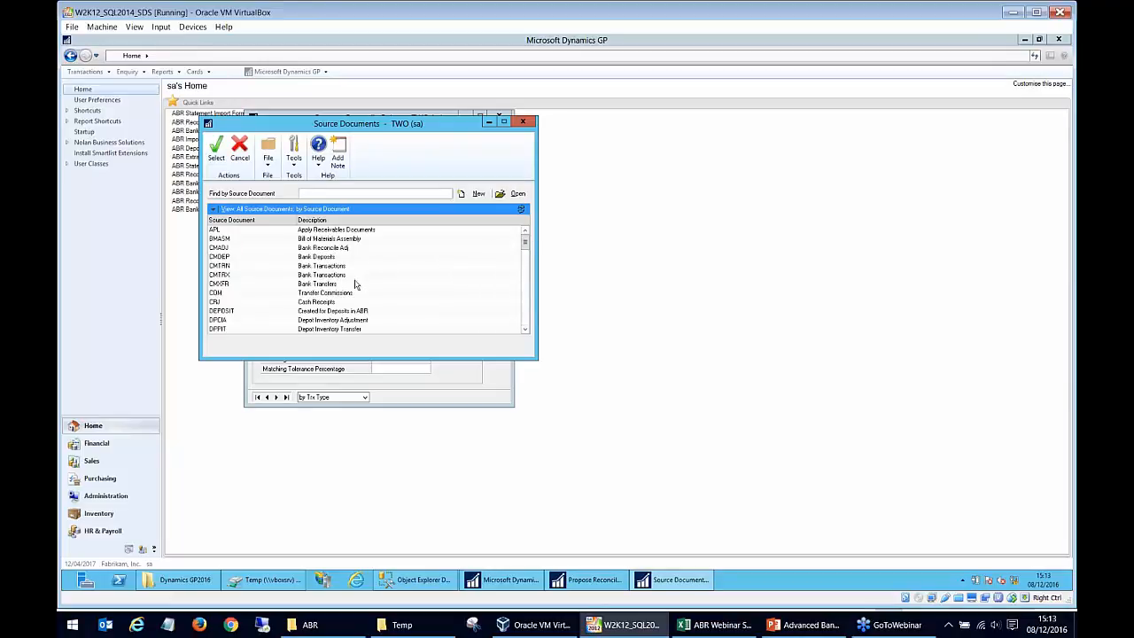
{"action": "left_click", "coordinate": [338, 303]}
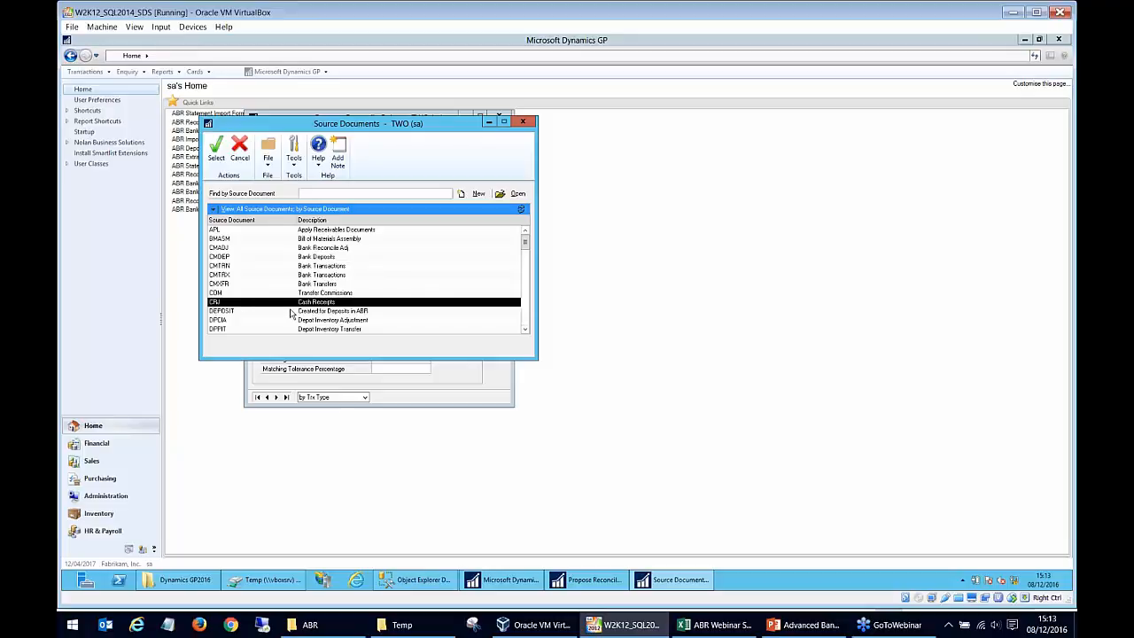
{"action": "left_click", "coordinate": [525, 122]}
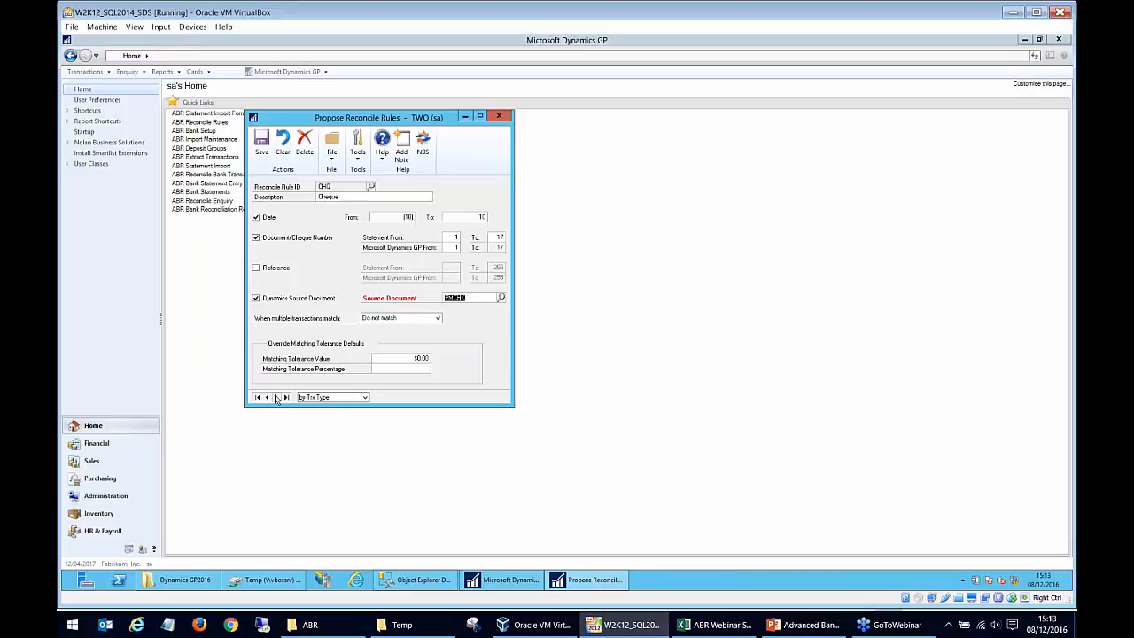
Display the DEP deposits reconcile rule from the rules lookup.
{"action": "left_click", "coordinate": [371, 186]}
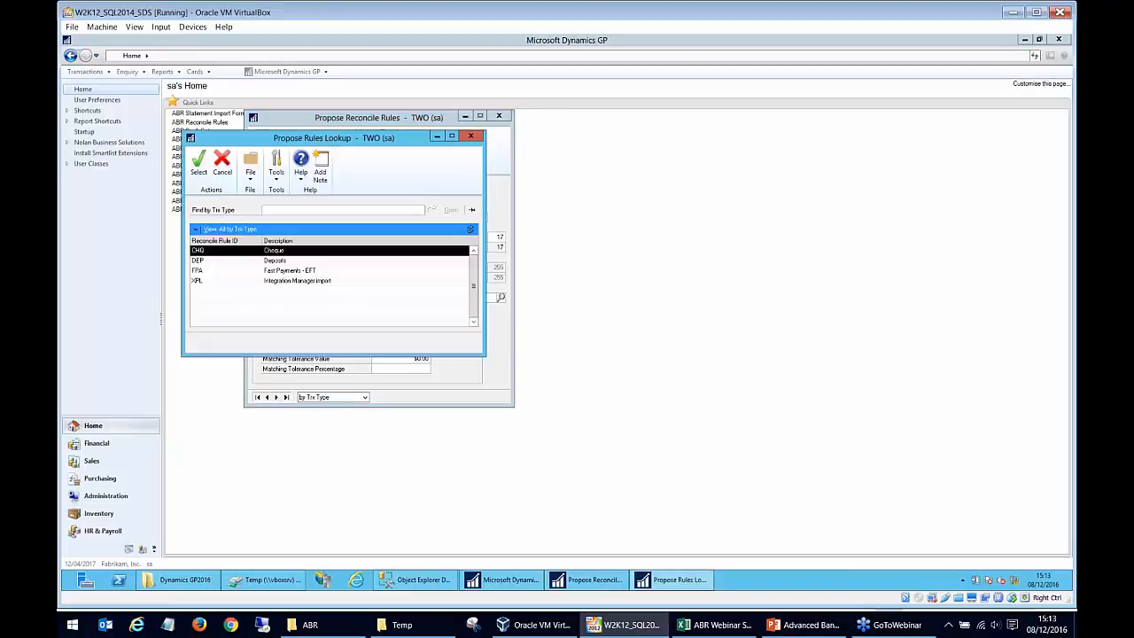
{"action": "left_click", "coordinate": [279, 262]}
{"action": "double_click", "coordinate": [279, 262]}
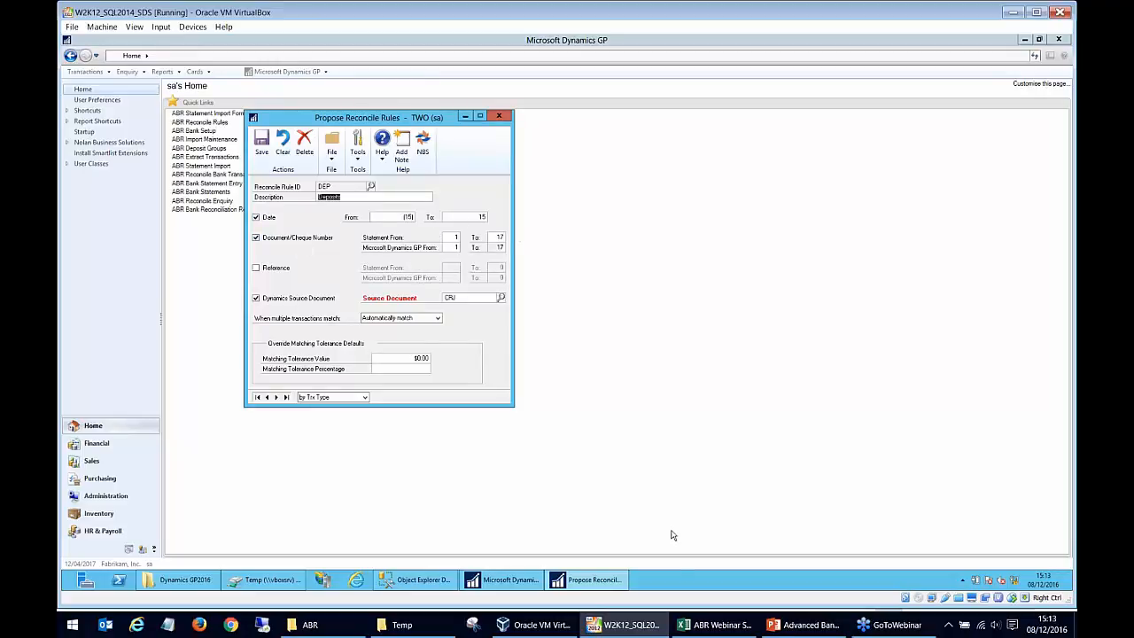
Switch to Excel, highlight the Cheque Number column down to row 25 for review, and return to Dynamics GP.
{"action": "left_click", "coordinate": [709, 624]}
{"action": "left_click_drag", "start_coordinate": [474, 193], "coordinate": [457, 498]}
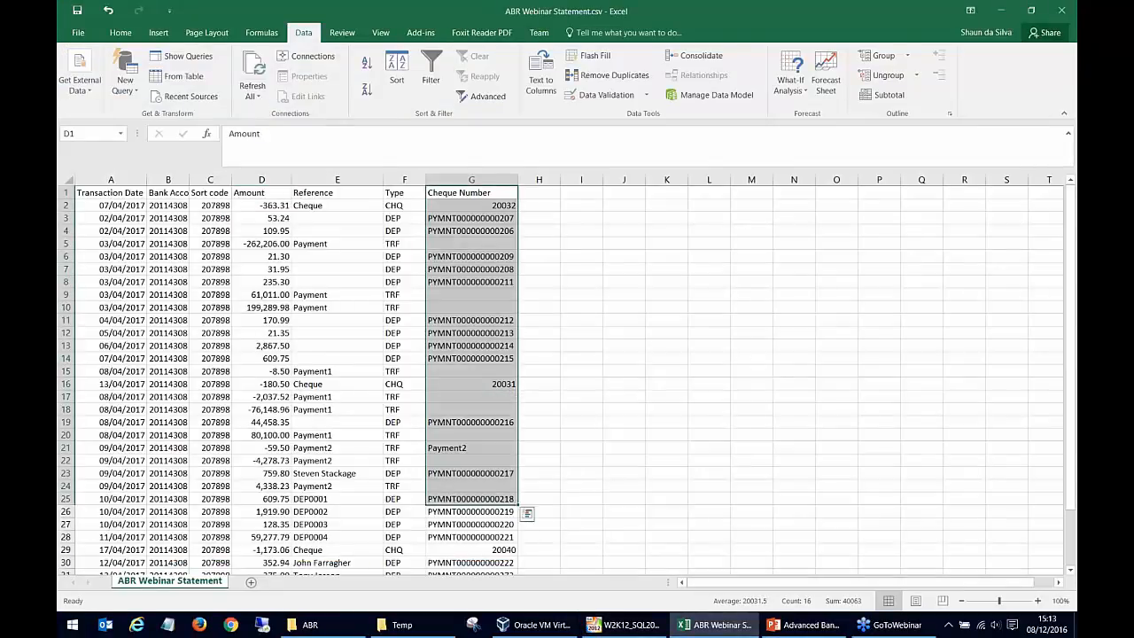
{"action": "left_click", "coordinate": [605, 628]}
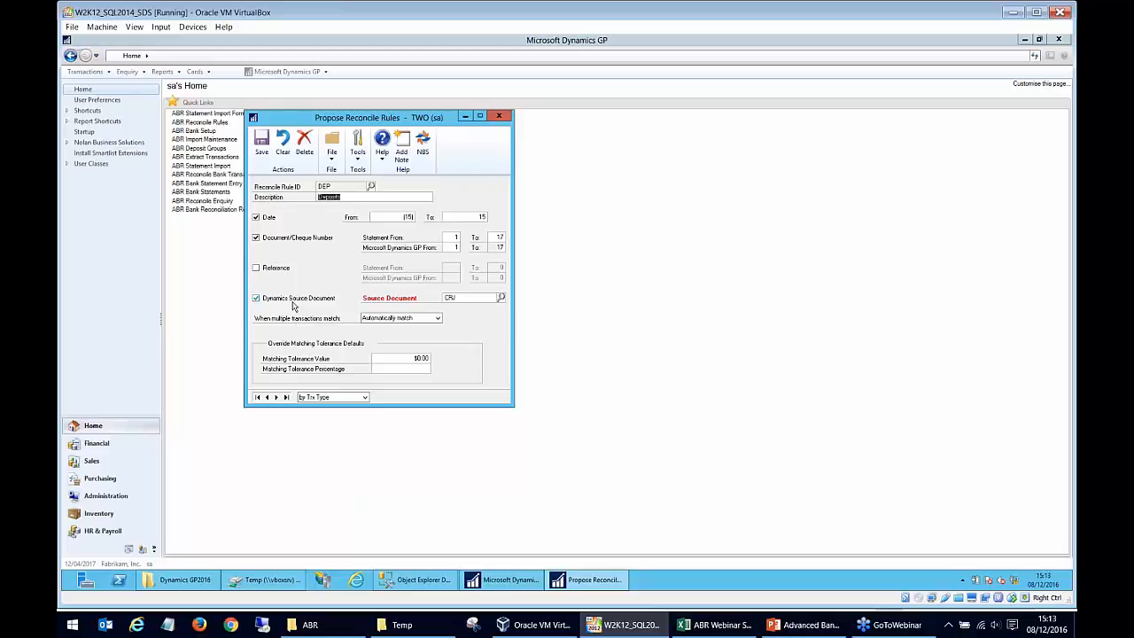
Review the source document lookup for the DEP rule, and close it and the reconcile rules window.
{"action": "left_click", "coordinate": [452, 298]}
{"action": "left_click", "coordinate": [501, 298]}
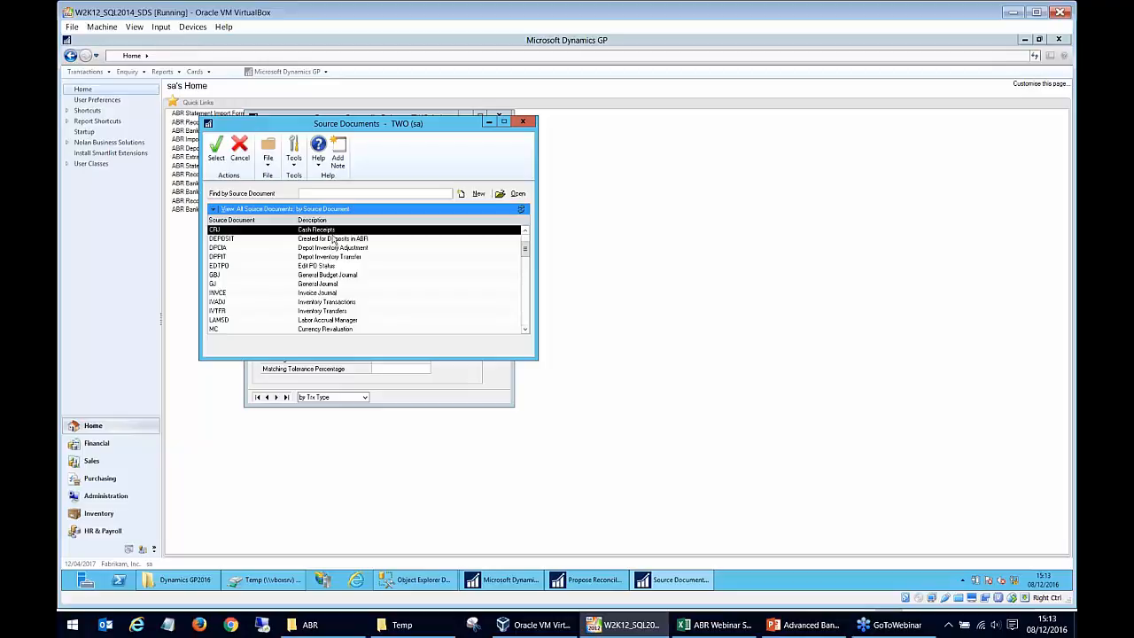
{"action": "left_click", "coordinate": [522, 122]}
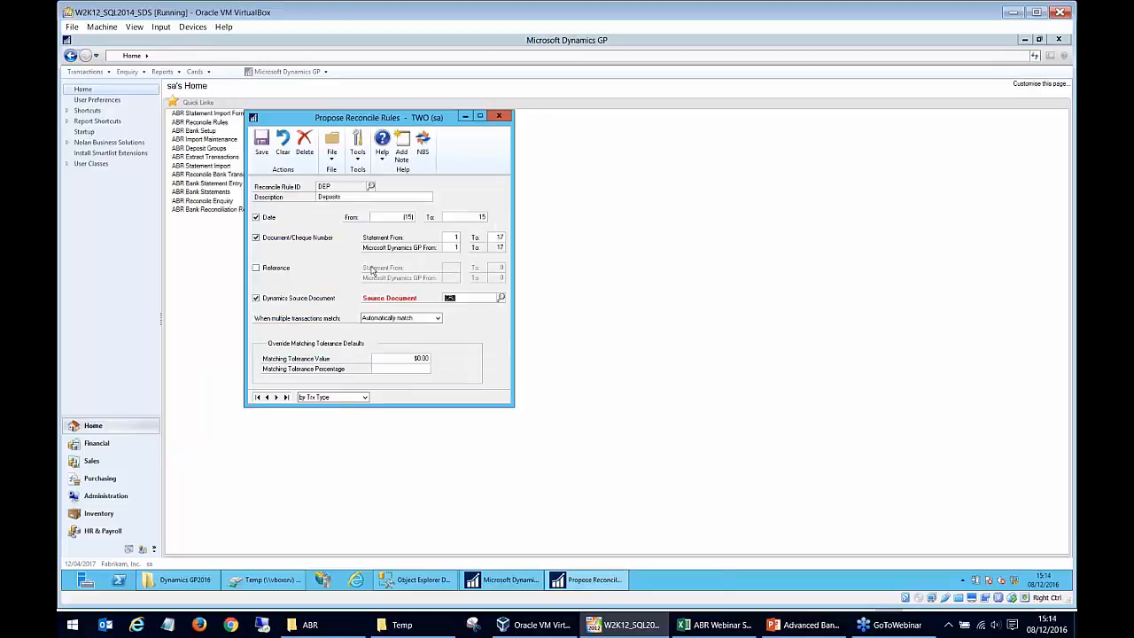
{"action": "left_click", "coordinate": [506, 121]}
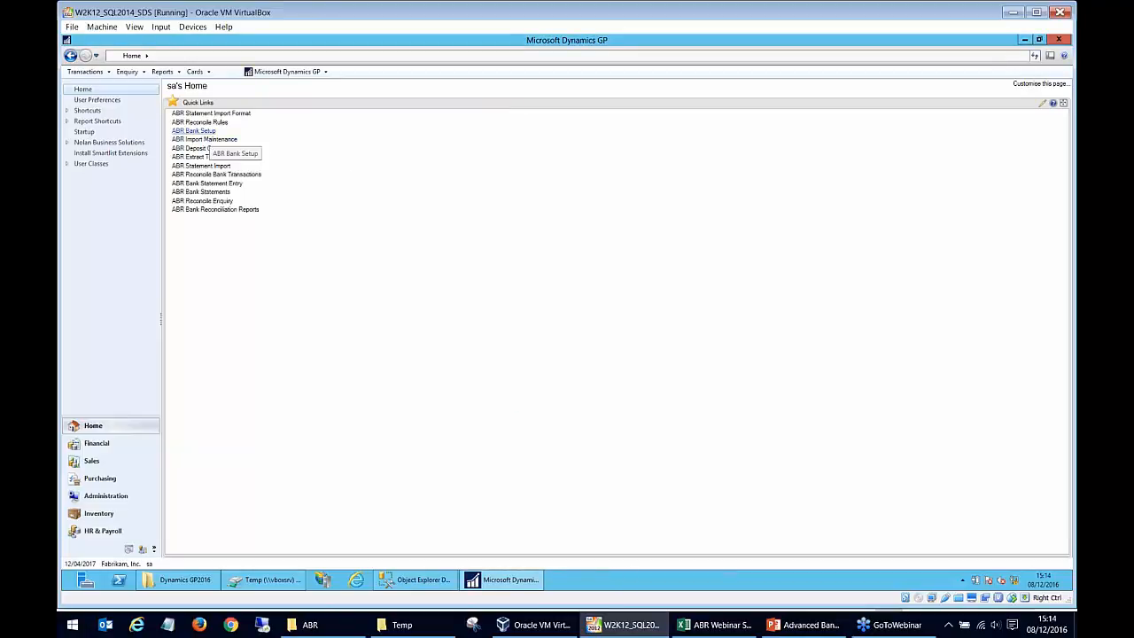
Open the ABR bank setup, display the BARCLAYS bank account and show its extract options.
{"action": "left_click", "coordinate": [209, 133]}
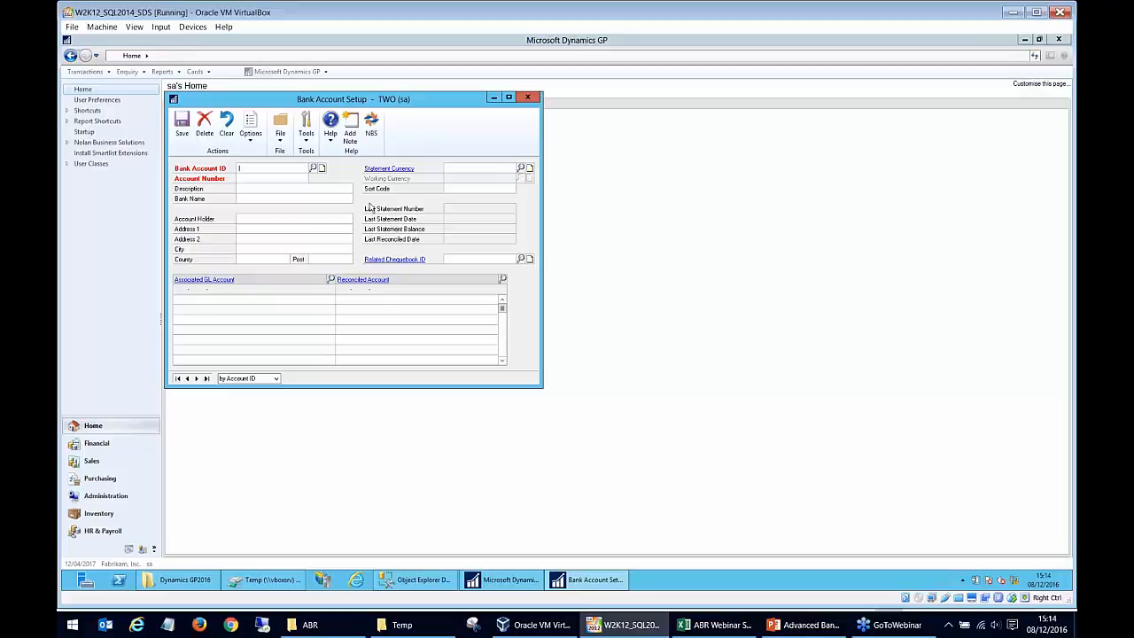
{"action": "left_click", "coordinate": [313, 167]}
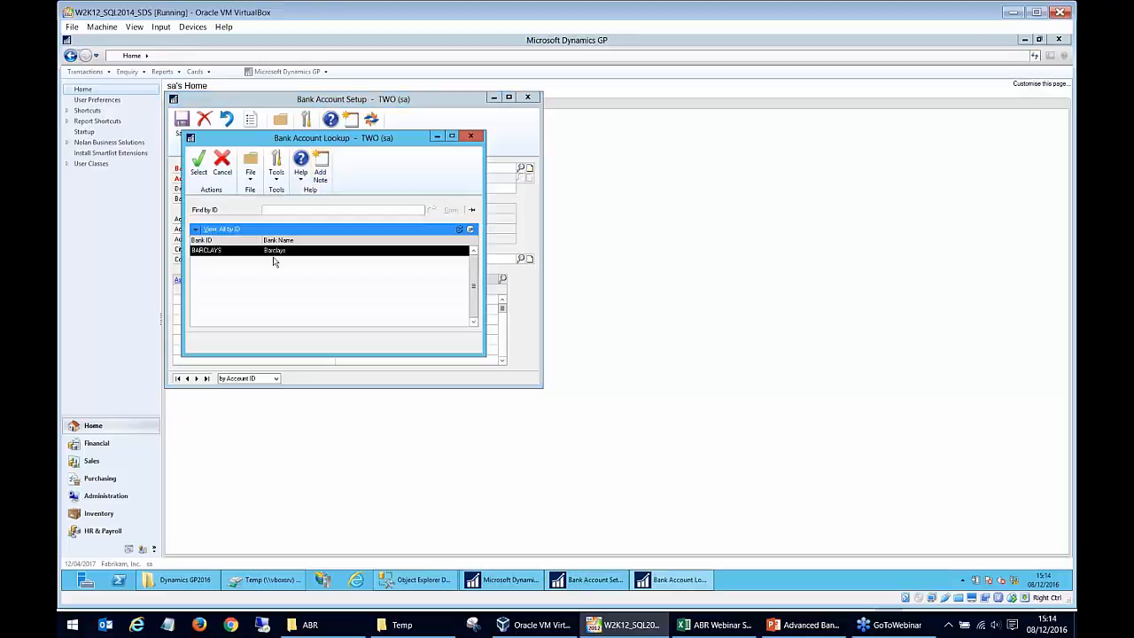
{"action": "double_click", "coordinate": [272, 252]}
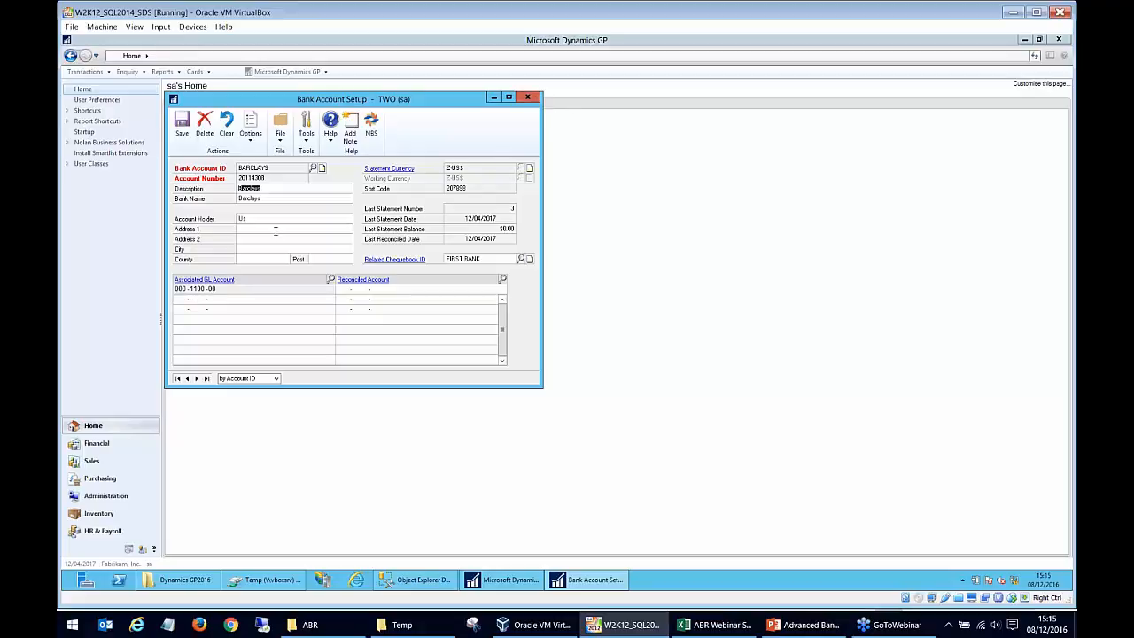
{"action": "left_click", "coordinate": [257, 147]}
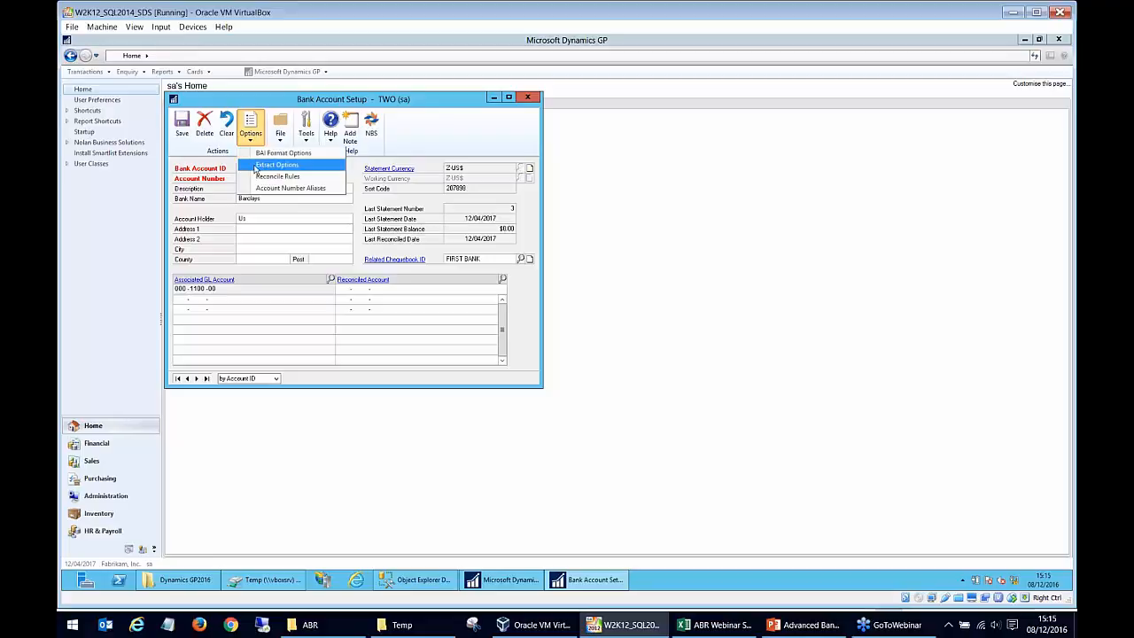
{"action": "left_click", "coordinate": [256, 167]}
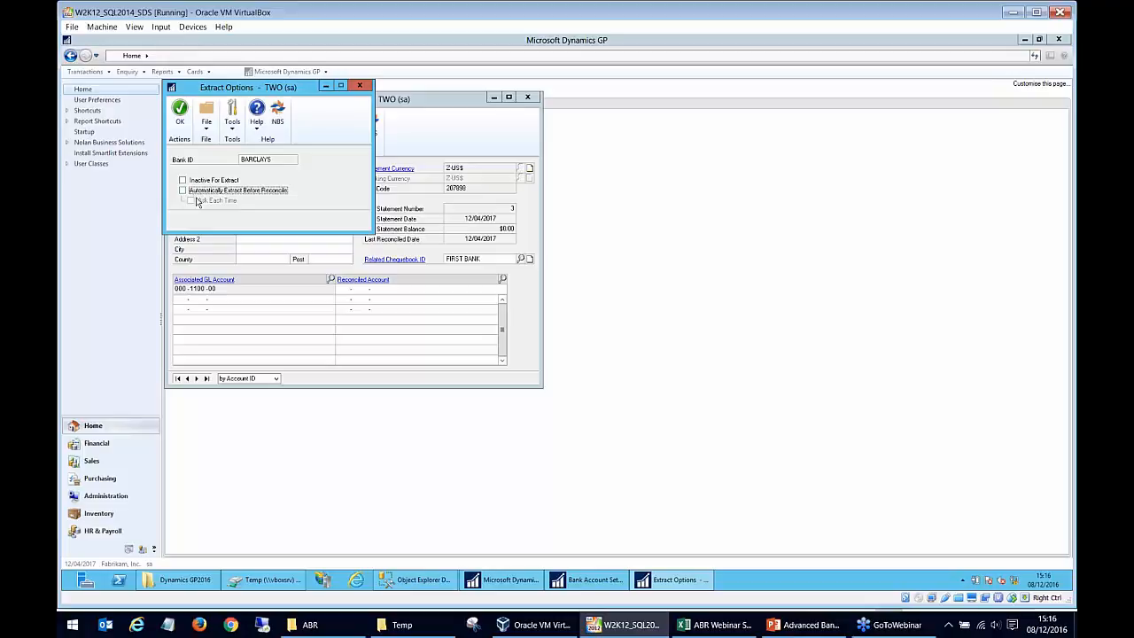
Close the extract options and open the reconcile rules assigned to the BARCLAYS bank account.
{"action": "left_click", "coordinate": [360, 86]}
{"action": "left_click", "coordinate": [251, 139]}
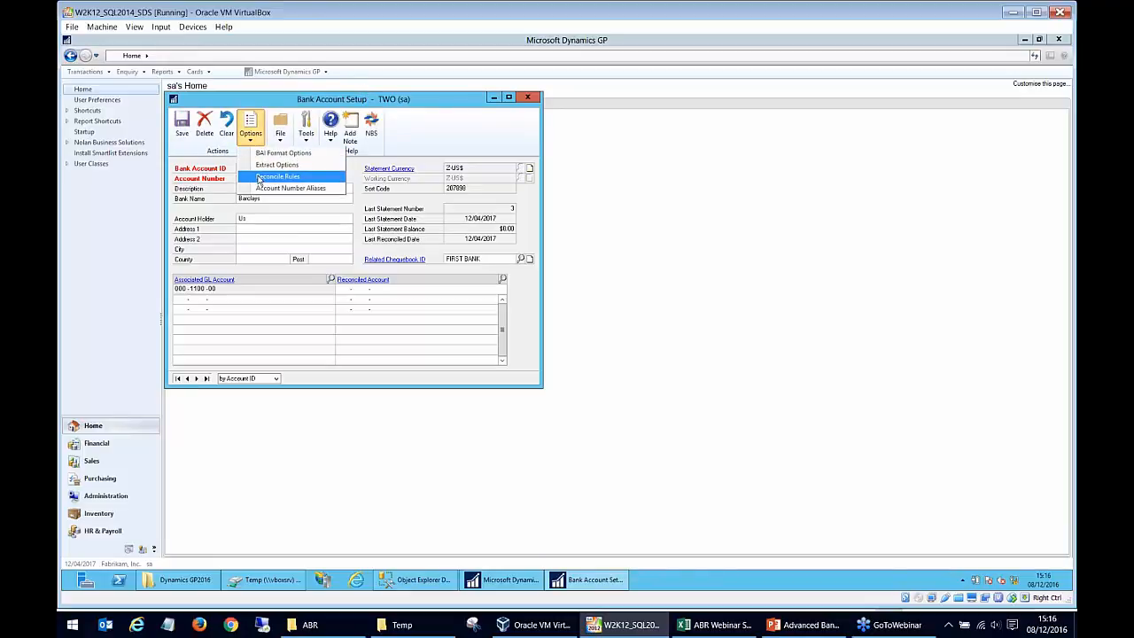
{"action": "left_click", "coordinate": [259, 177]}
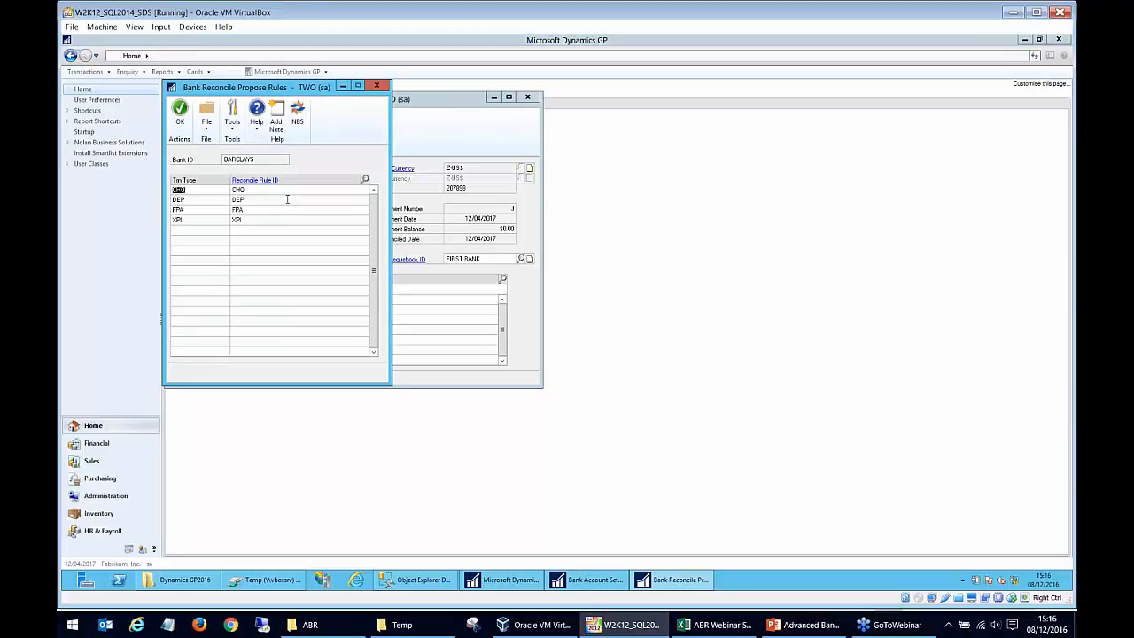
Review the CHQ transaction type's rule assignment, check the available rules in the reconcile rule lookup, and close the lookup.
{"action": "left_click", "coordinate": [277, 200]}
{"action": "left_click", "coordinate": [274, 190]}
{"action": "left_click", "coordinate": [212, 198]}
{"action": "left_click", "coordinate": [211, 191]}
{"action": "left_click", "coordinate": [250, 191]}
{"action": "left_click", "coordinate": [365, 180]}
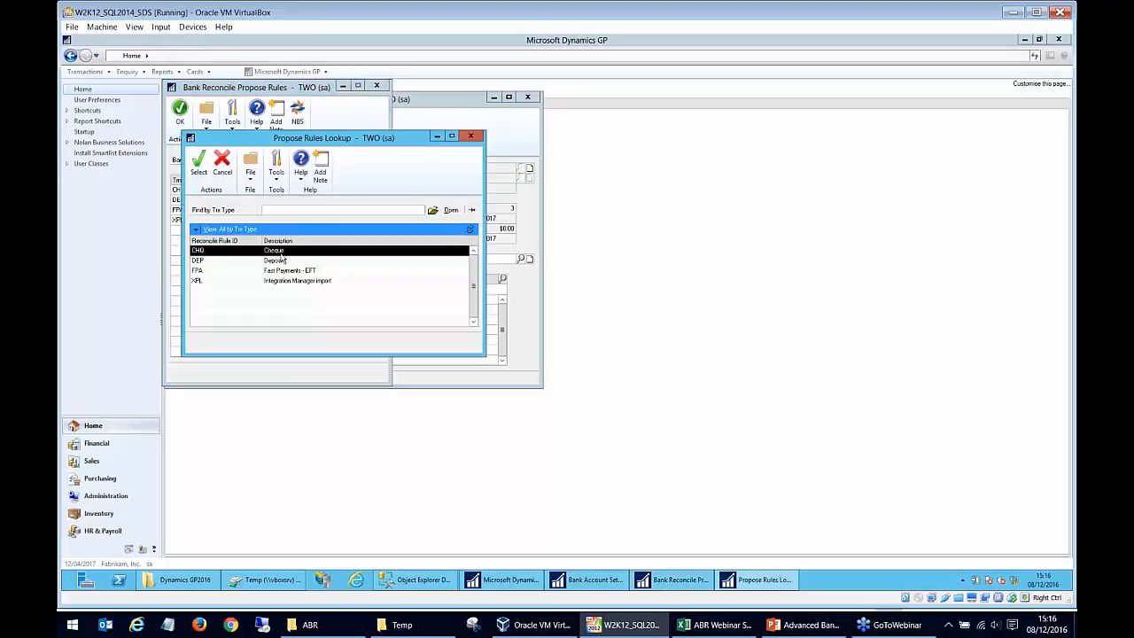
{"action": "left_click", "coordinate": [470, 138]}
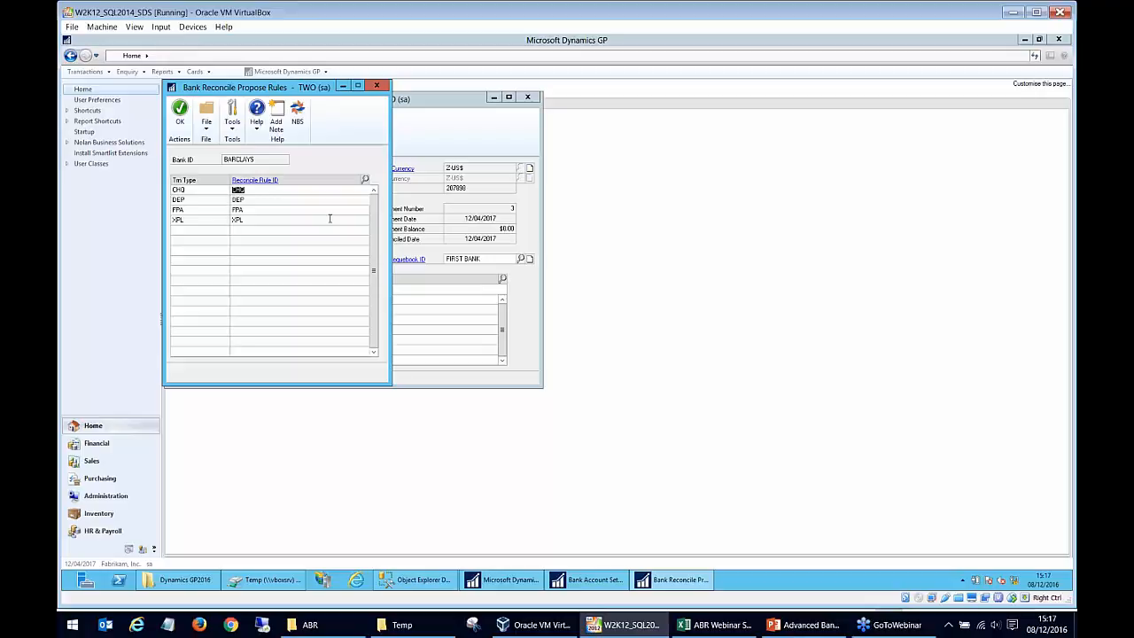
Review the DEP and FPA rule assignments, and close the reconcile rules and the bank account setup.
{"action": "left_click", "coordinate": [207, 201]}
{"action": "left_click", "coordinate": [186, 204]}
{"action": "left_click", "coordinate": [256, 203]}
{"action": "left_click", "coordinate": [189, 210]}
{"action": "left_click", "coordinate": [180, 111]}
{"action": "left_click", "coordinate": [243, 135]}
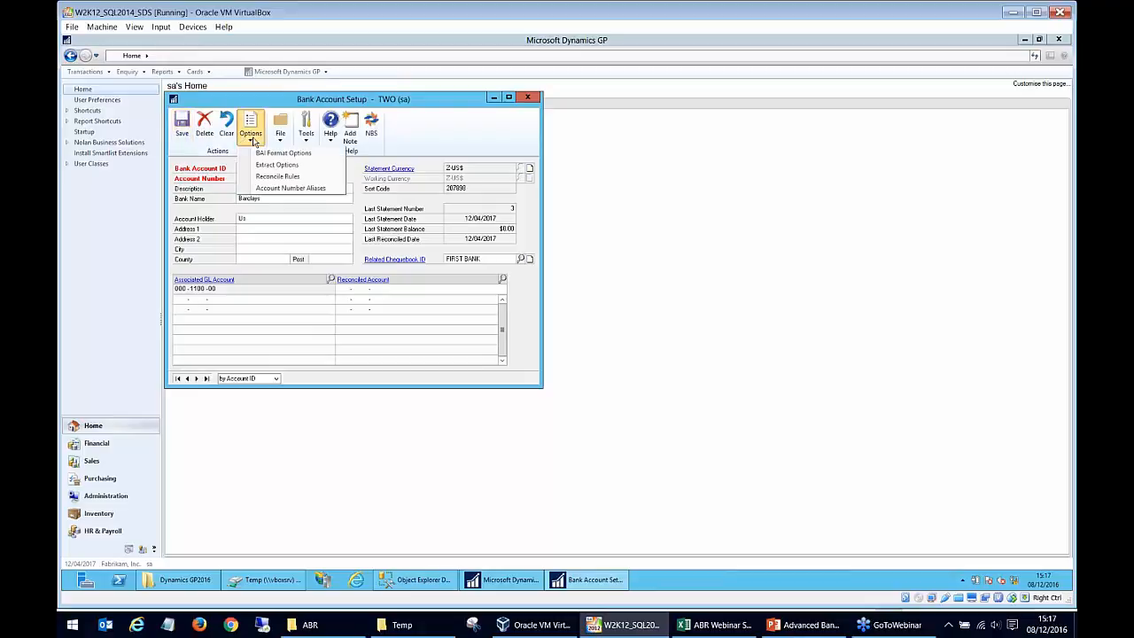
{"action": "left_click", "coordinate": [483, 113]}
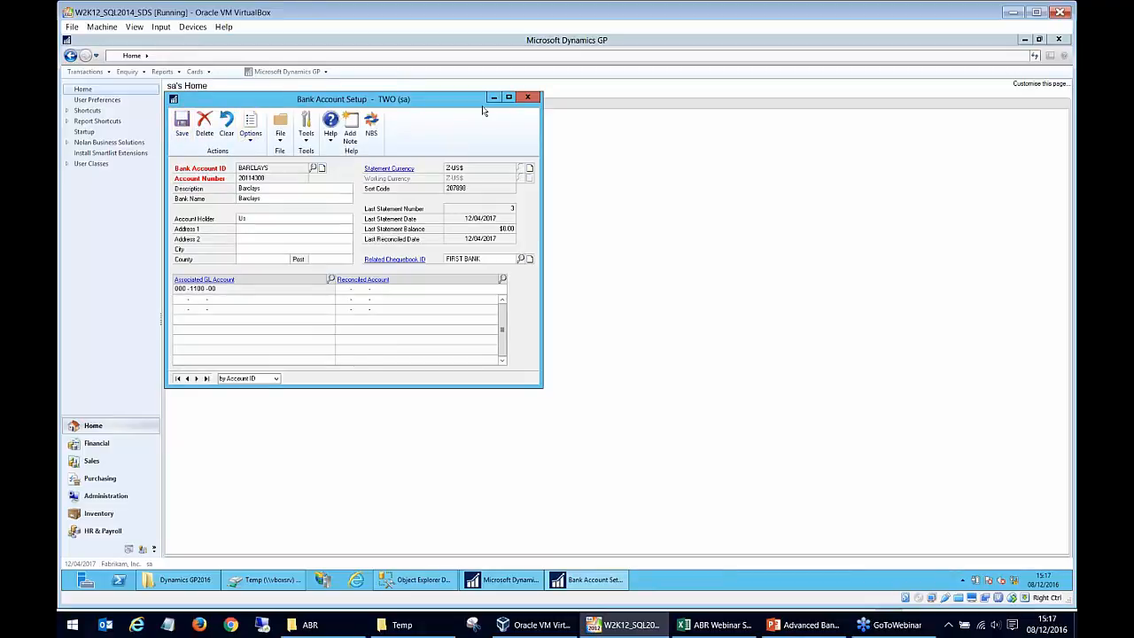
{"action": "left_click", "coordinate": [528, 98]}
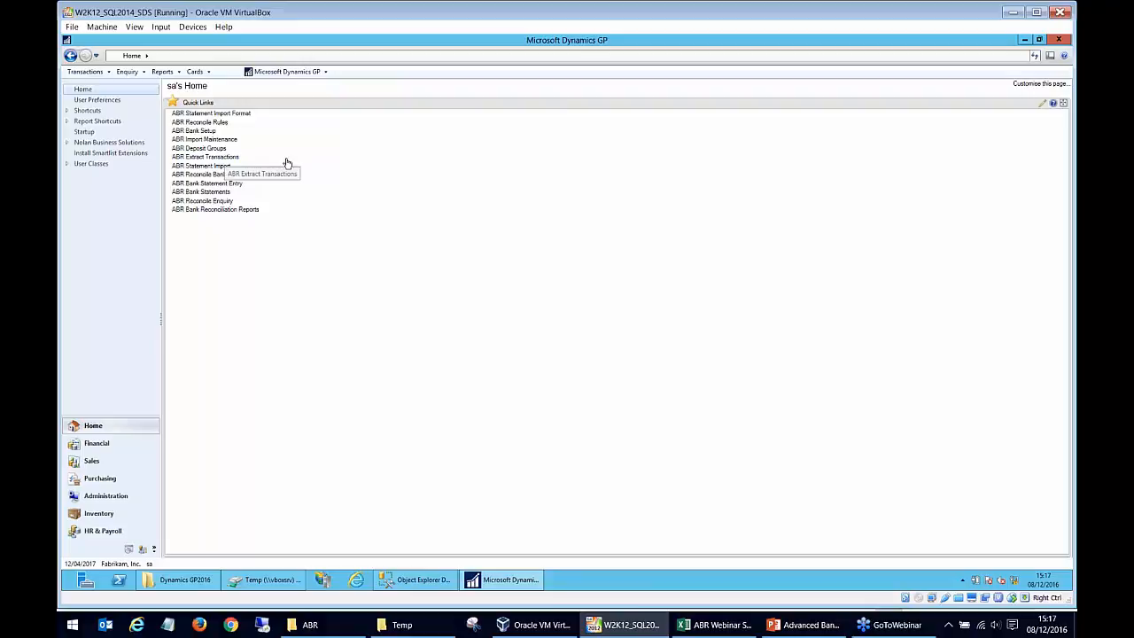
Start a deposit group with ID X and mark the PMCHQ Computer Cheques source document in the Purchasing series for processing.
{"action": "left_click", "coordinate": [213, 148]}
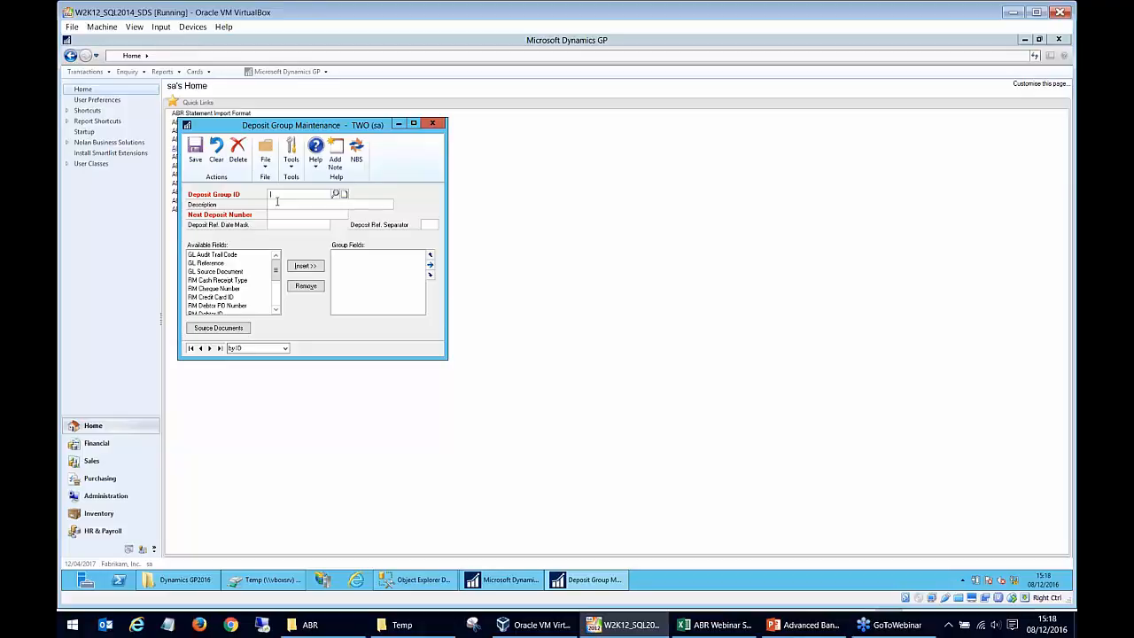
{"action": "key", "text": "Tab"}
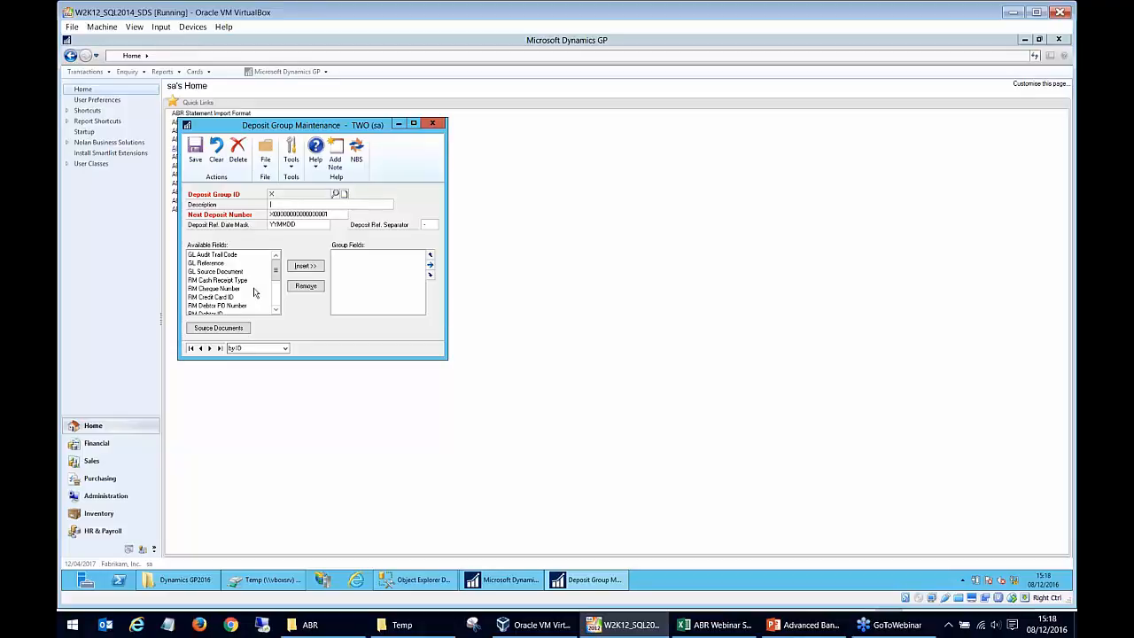
{"action": "left_click", "coordinate": [218, 328]}
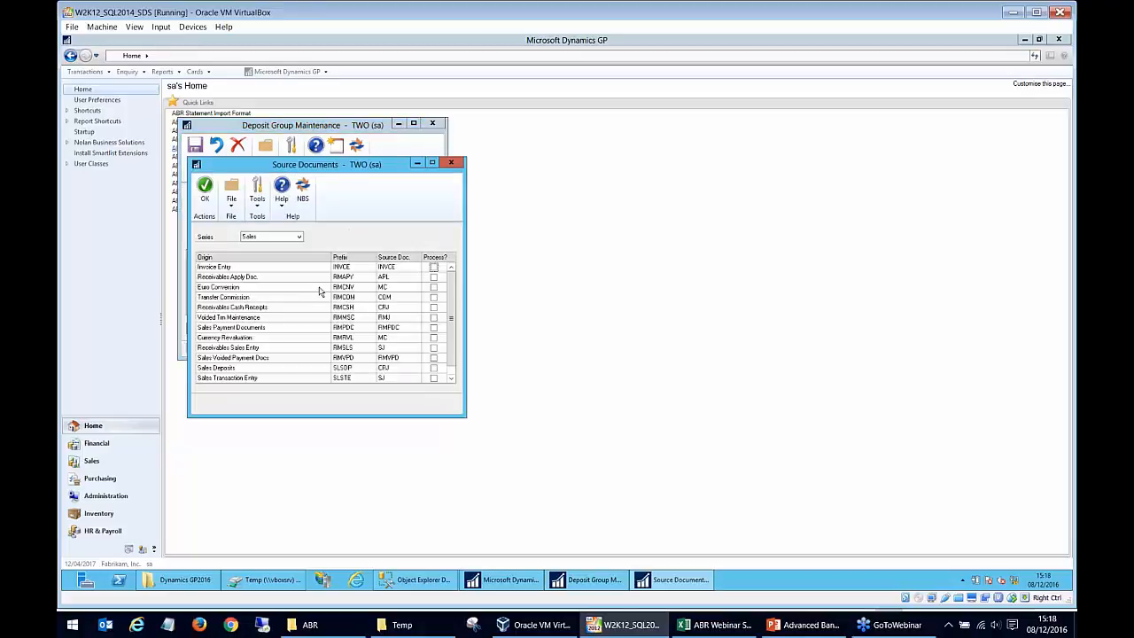
{"action": "left_click", "coordinate": [255, 240]}
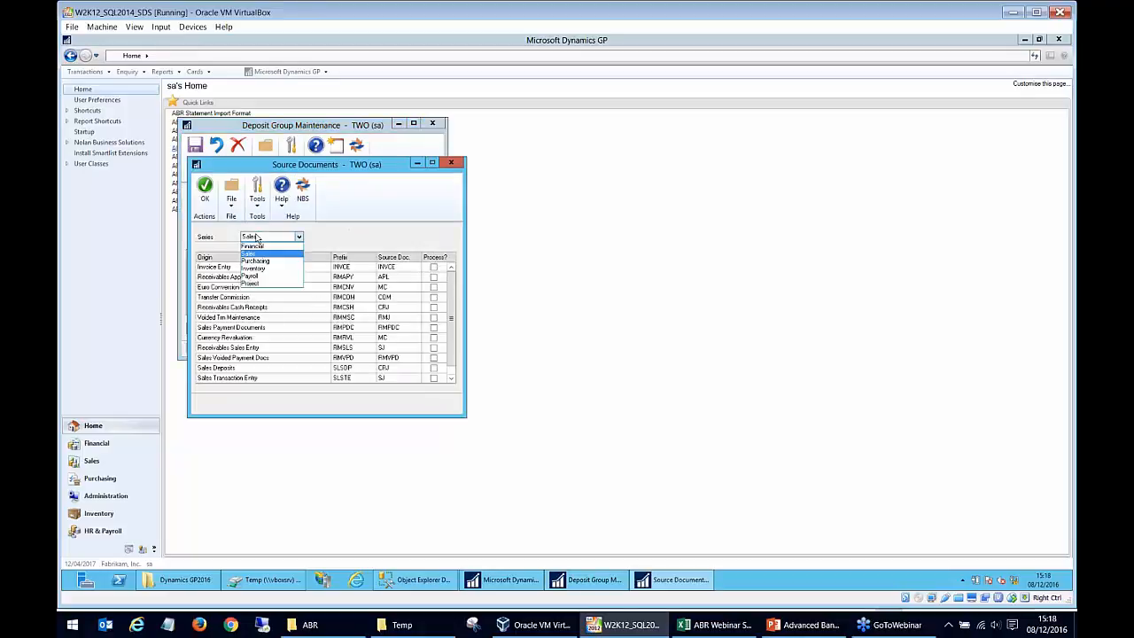
{"action": "left_click", "coordinate": [261, 263]}
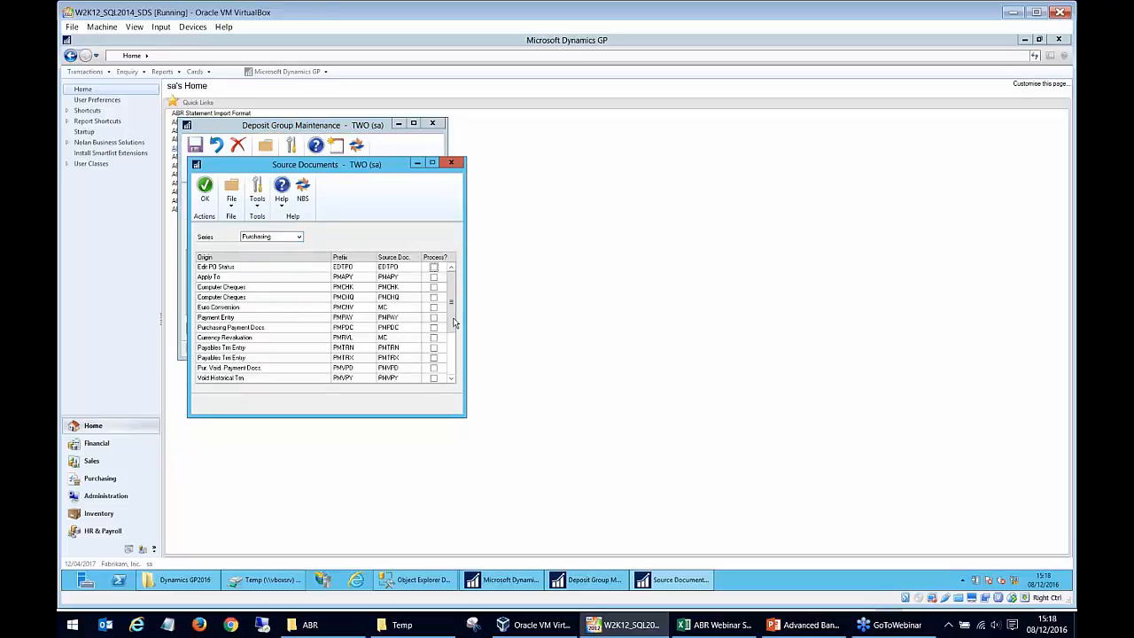
{"action": "left_click", "coordinate": [433, 298]}
{"action": "left_click", "coordinate": [451, 165]}
Browse the available deposit group fields, insert GL Audit Trail Code as a group field, and close the deposit group discarding the changes.
{"action": "left_click", "coordinate": [217, 255]}
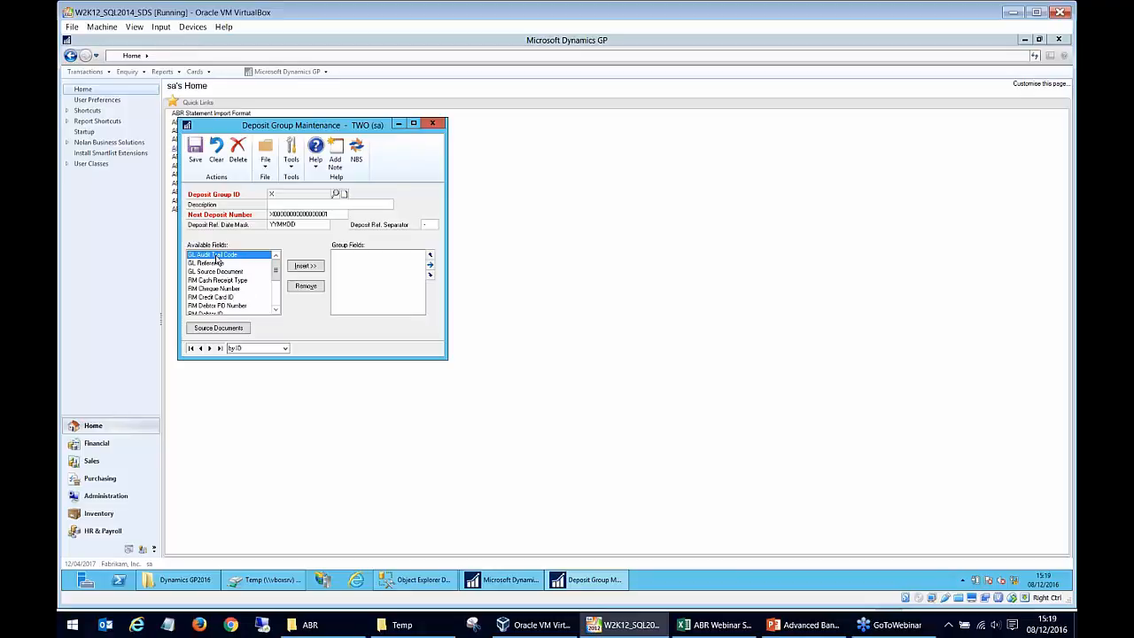
{"action": "left_click_drag", "start_coordinate": [276, 271], "coordinate": [275, 301]}
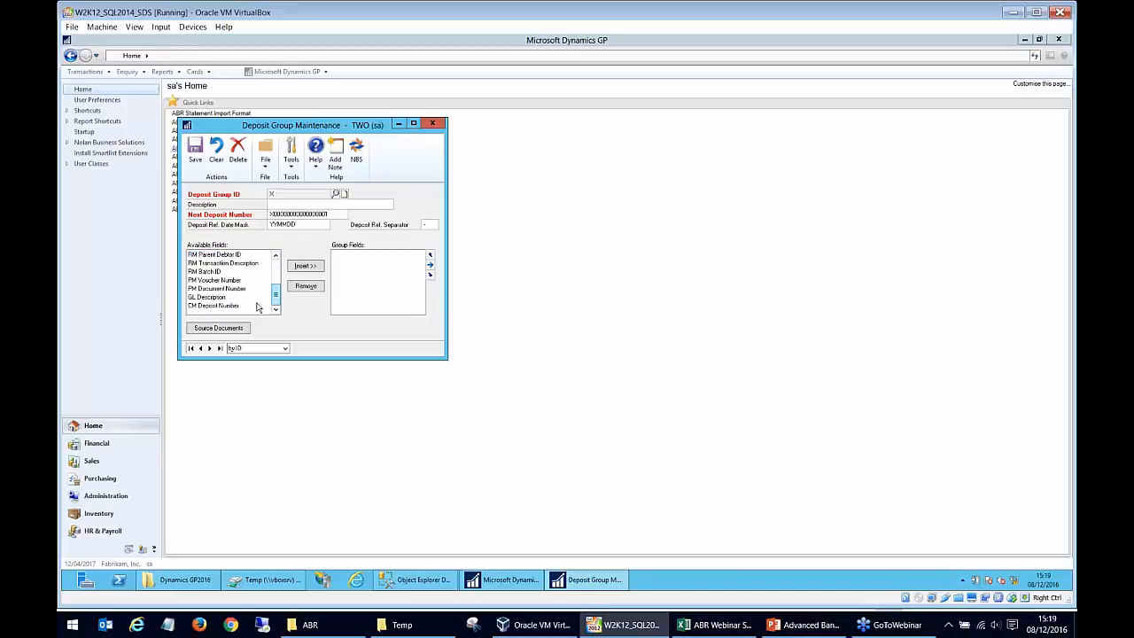
{"action": "left_click", "coordinate": [239, 281]}
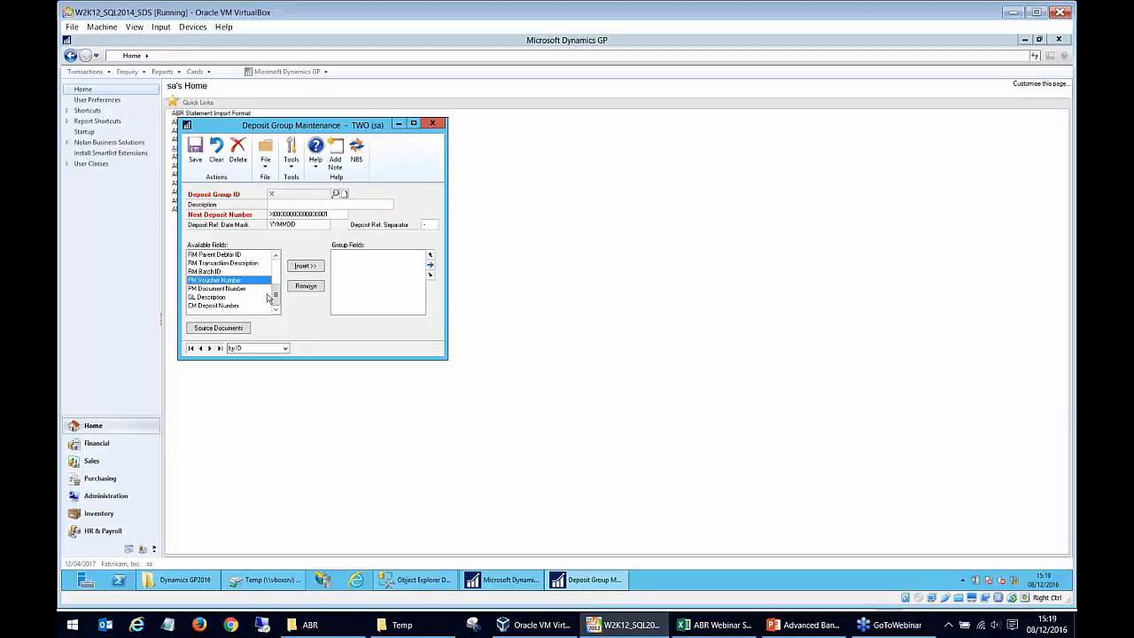
{"action": "left_click_drag", "start_coordinate": [276, 290], "coordinate": [281, 265]}
{"action": "left_click", "coordinate": [237, 257]}
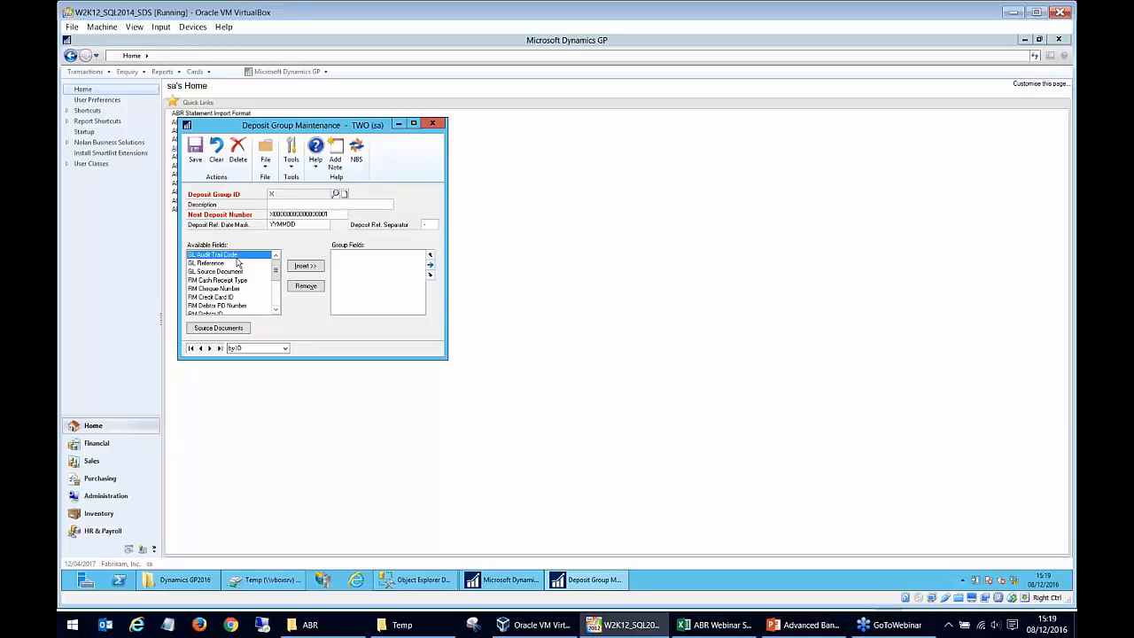
{"action": "left_click", "coordinate": [319, 268]}
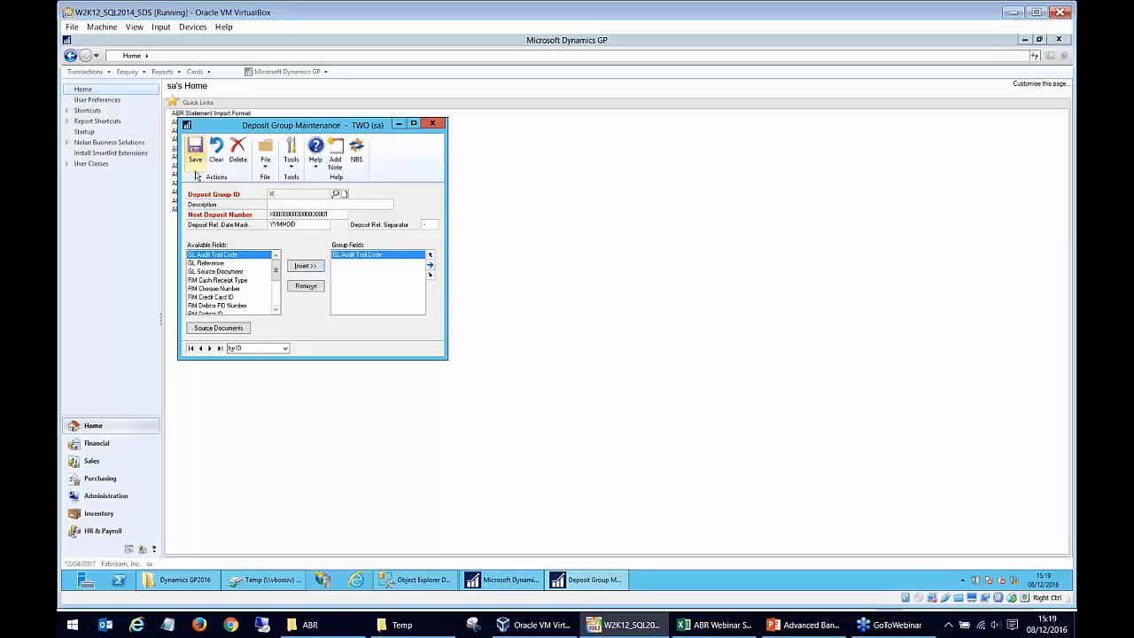
{"action": "left_click", "coordinate": [440, 124]}
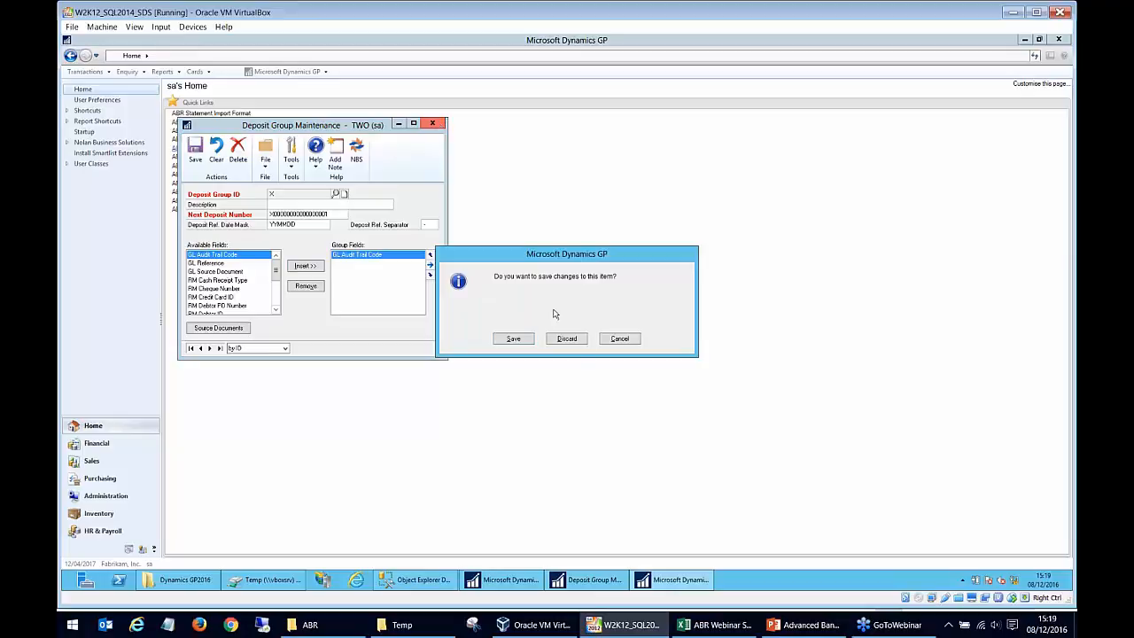
{"action": "left_click", "coordinate": [574, 341]}
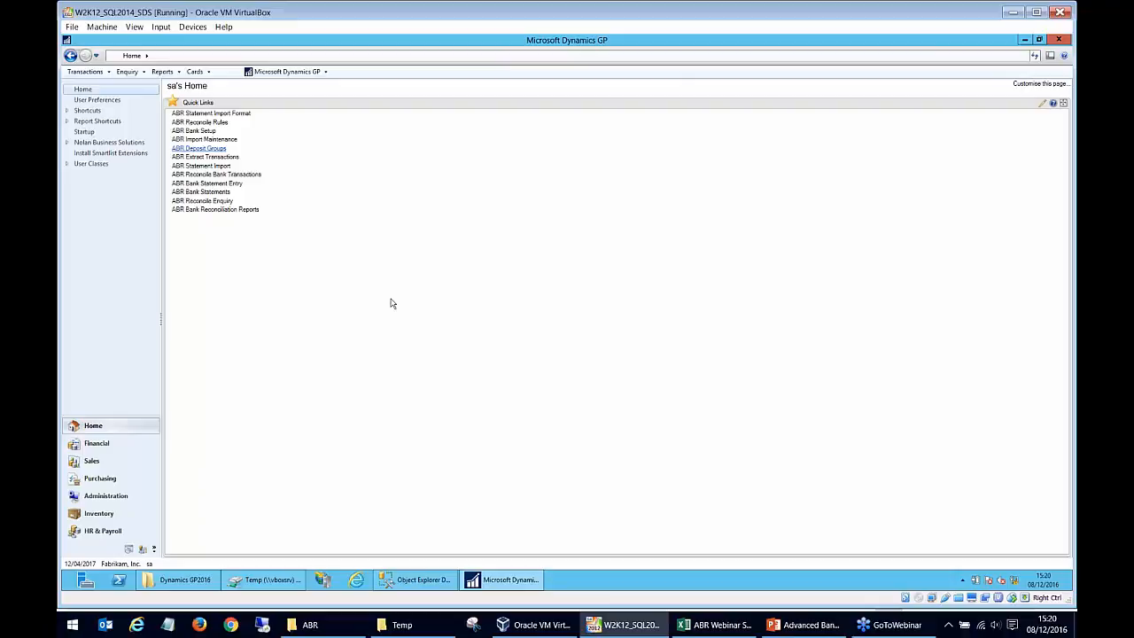
Open ABR Extract Transactions and set the date range from 01/04/2017 to 12/04/2017.
{"action": "left_click", "coordinate": [228, 157]}
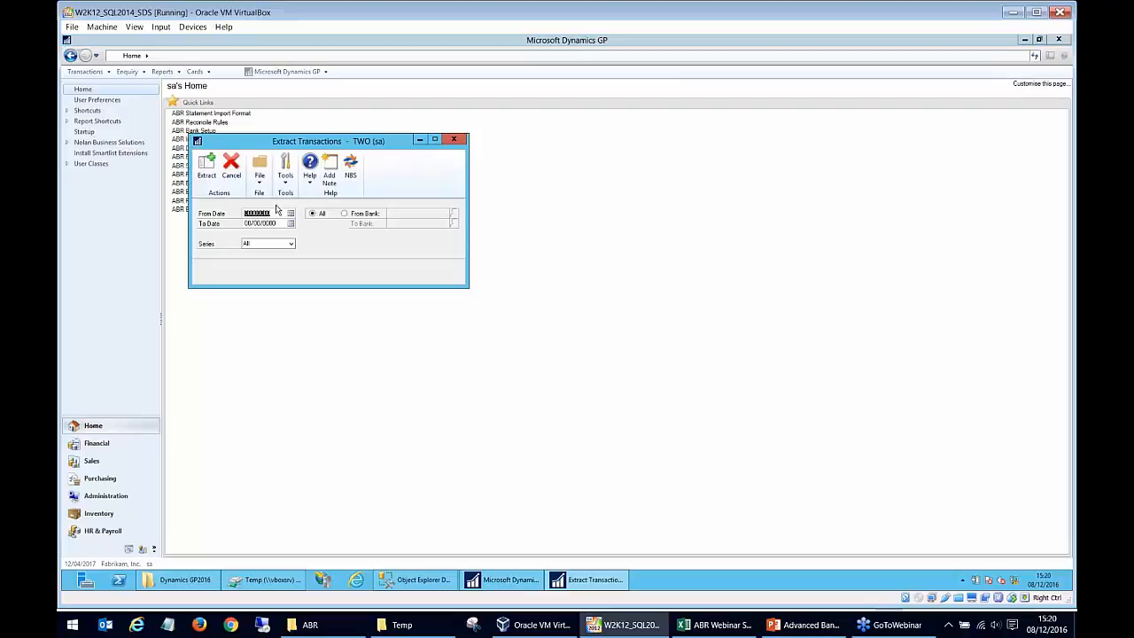
{"action": "type", "text": "01042017"}
{"action": "key", "text": "BackSpace"}
{"action": "type", "text": "17"}
{"action": "key", "text": "Tab"}
{"action": "type", "text": "12042017"}
{"action": "key", "text": "Tab"}
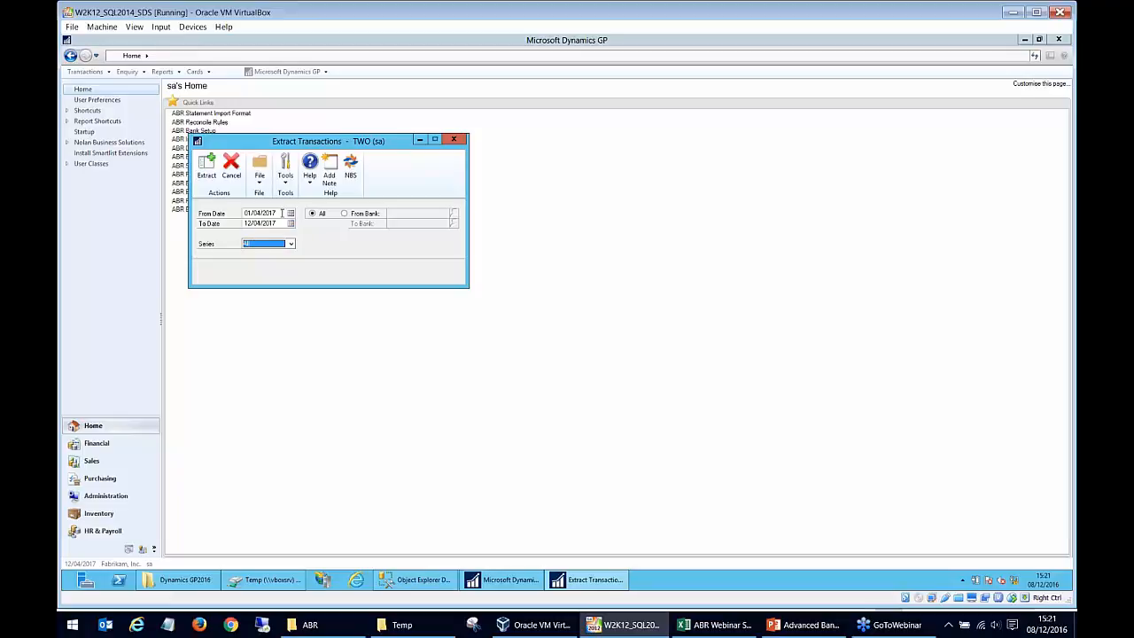
Extract the transactions with the extract log output to screen, review the log and close it.
{"action": "left_click", "coordinate": [206, 168]}
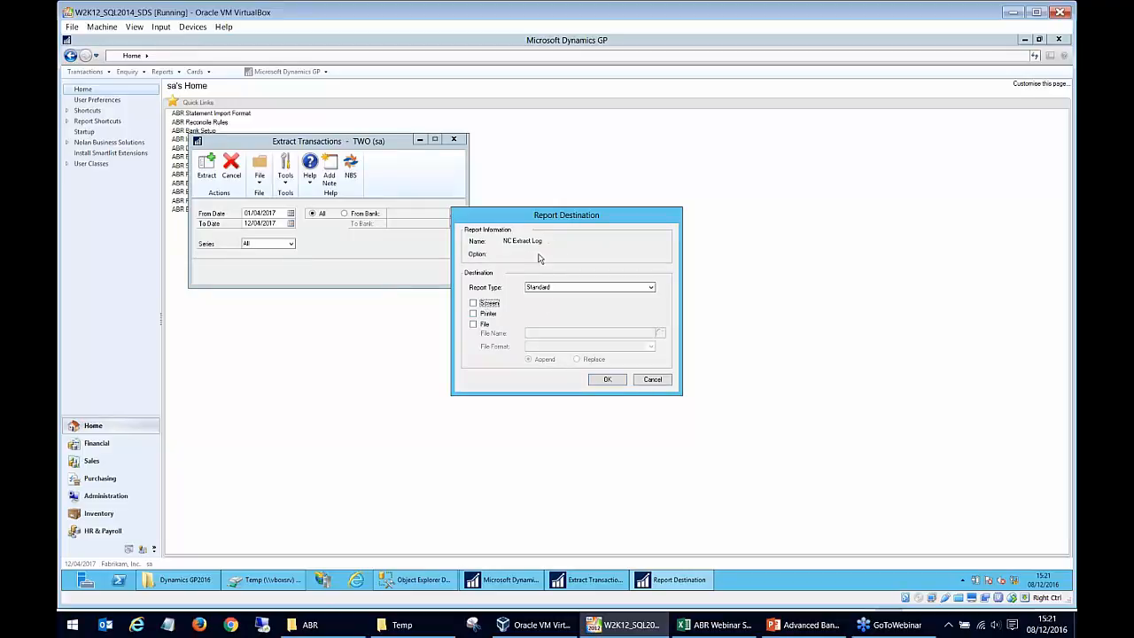
{"action": "left_click", "coordinate": [498, 306]}
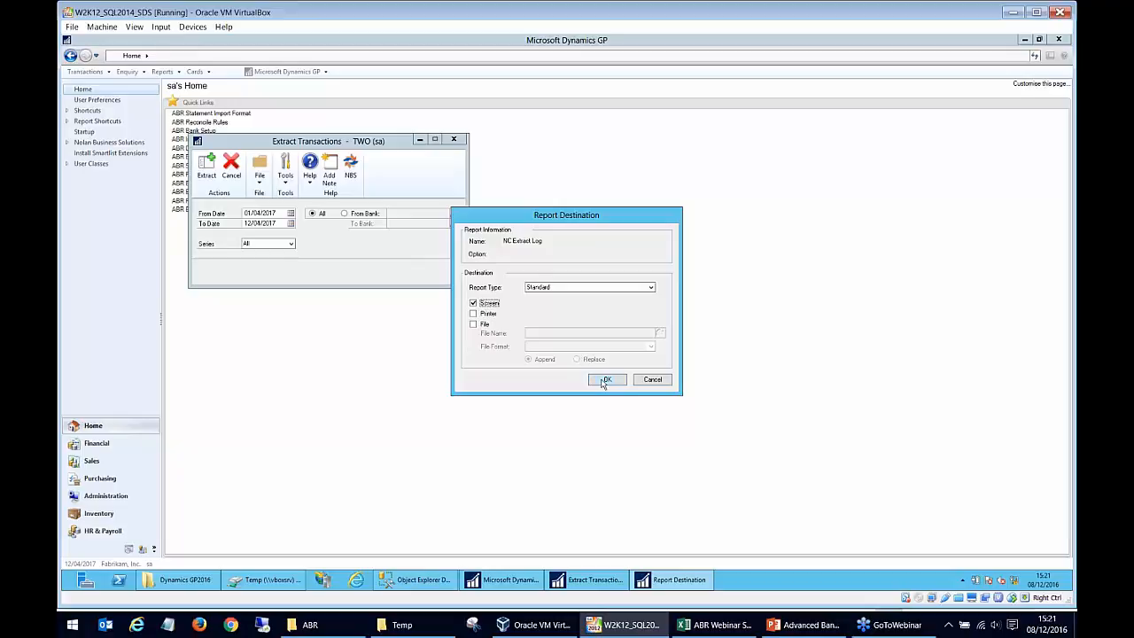
{"action": "left_click", "coordinate": [602, 379]}
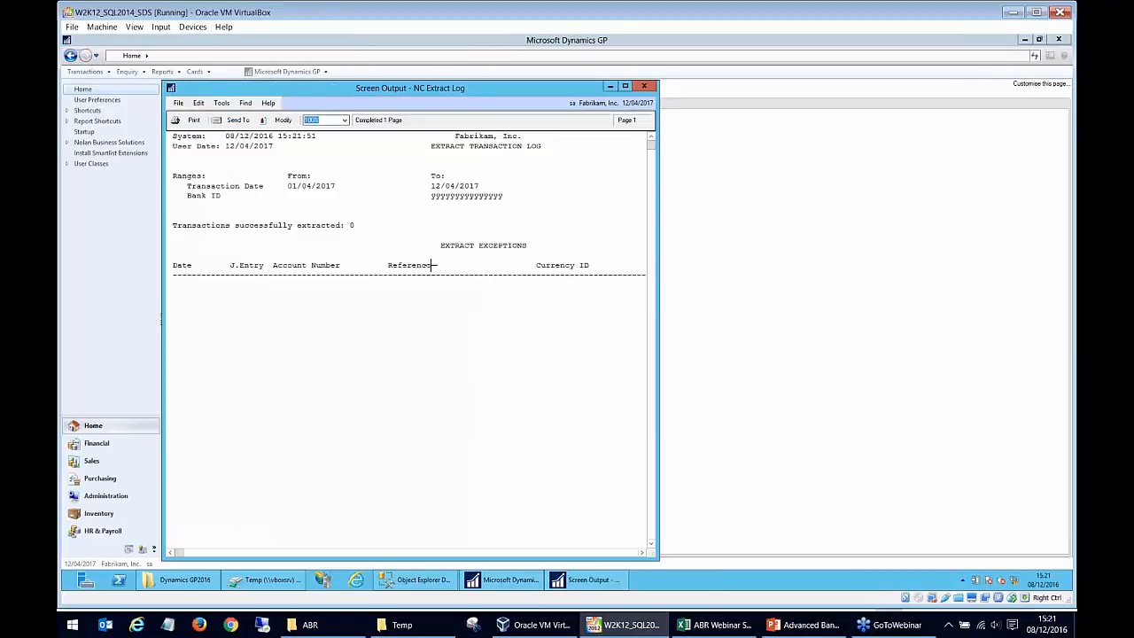
{"action": "left_click", "coordinate": [351, 230]}
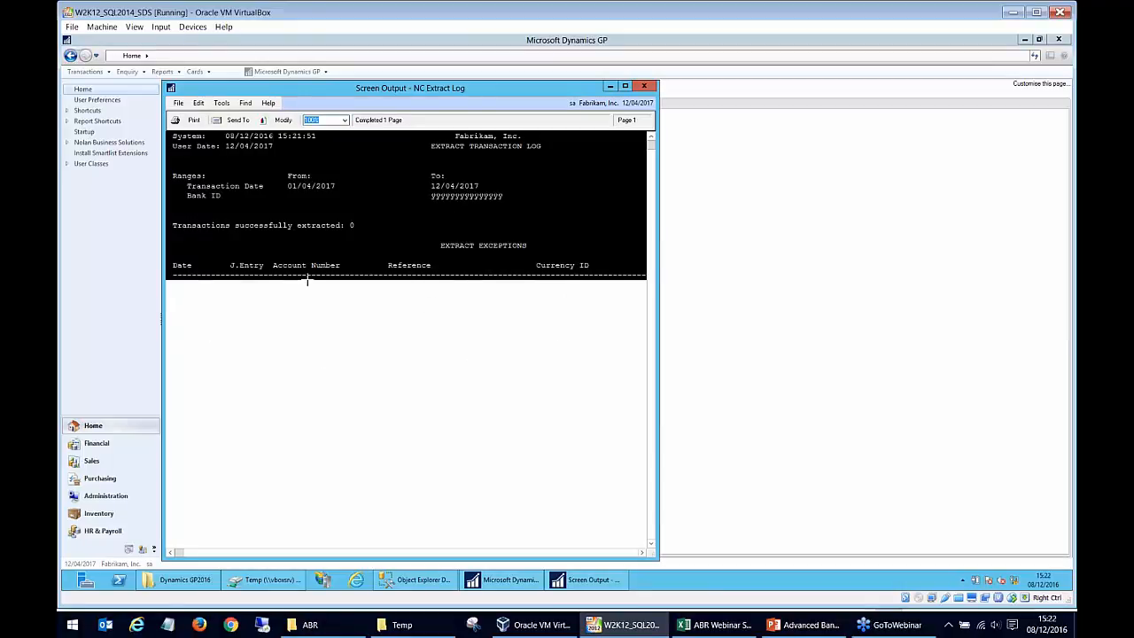
{"action": "left_click", "coordinate": [645, 85]}
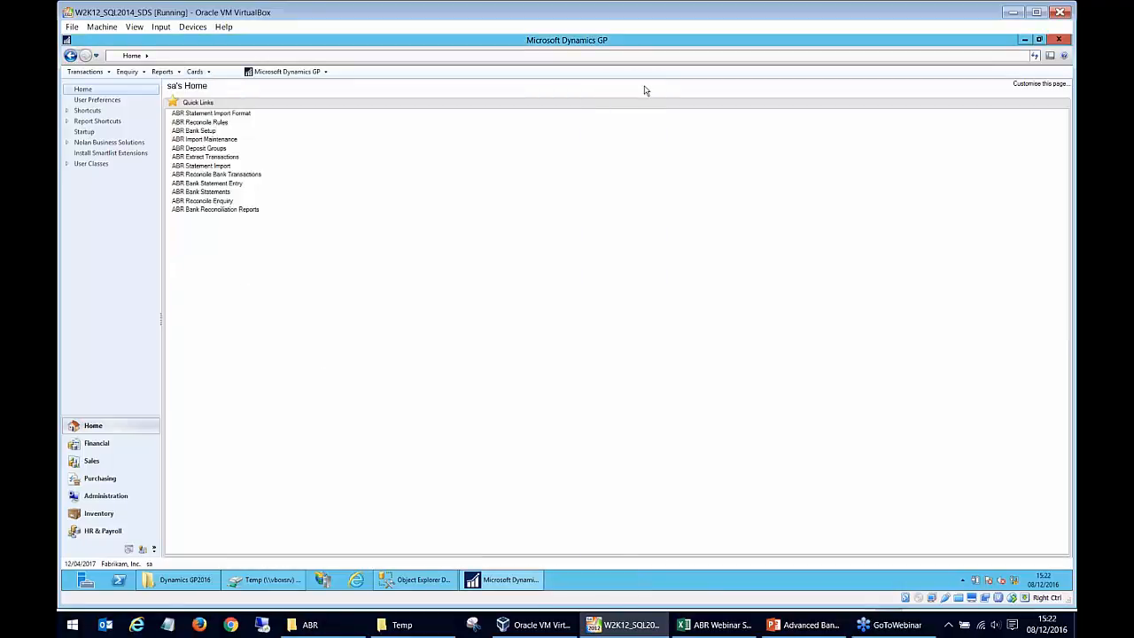
Open ABR Statement Import and choose the BARCLAYS import definition.
{"action": "left_click", "coordinate": [234, 165]}
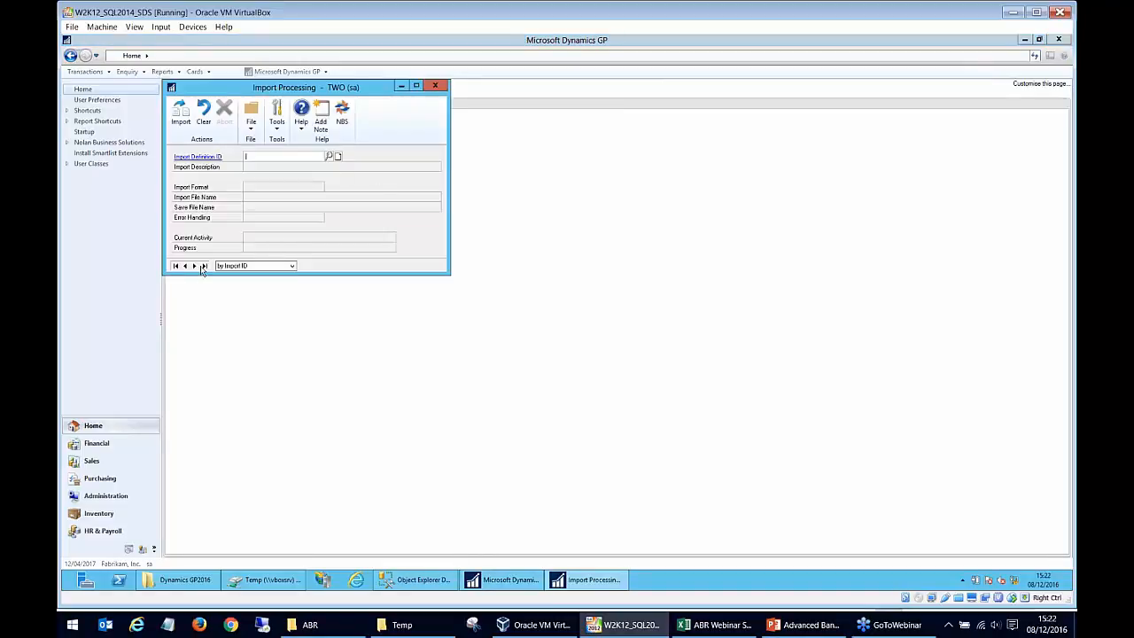
{"action": "left_click", "coordinate": [328, 157]}
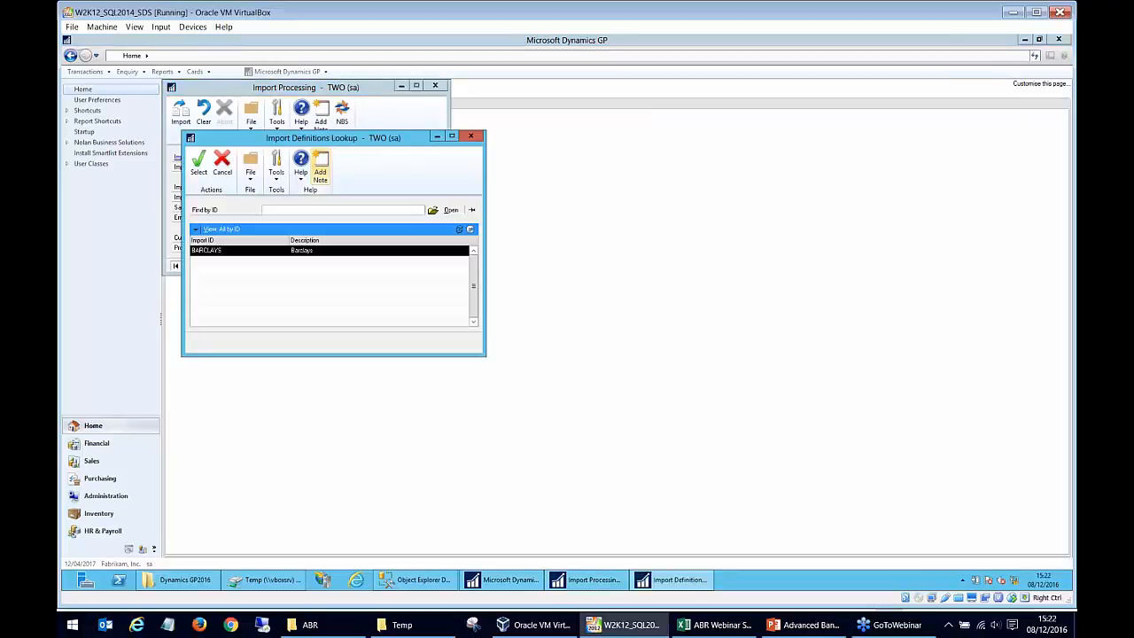
{"action": "double_click", "coordinate": [312, 253]}
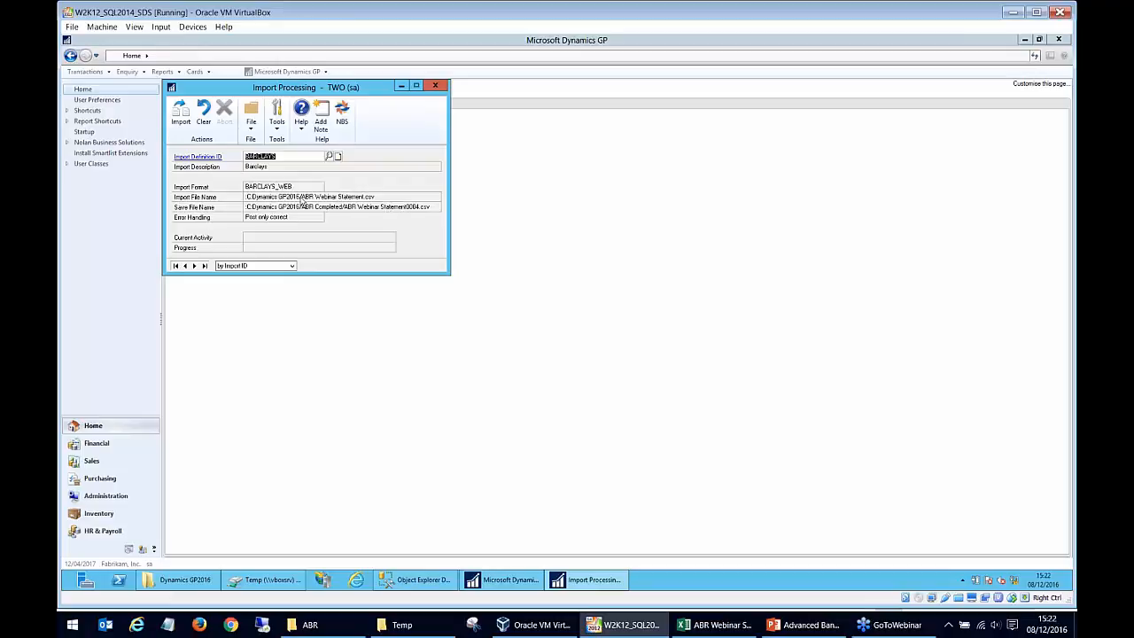
Run the statement import, overwriting the existing save file, and close the import processing window.
{"action": "left_click", "coordinate": [182, 123]}
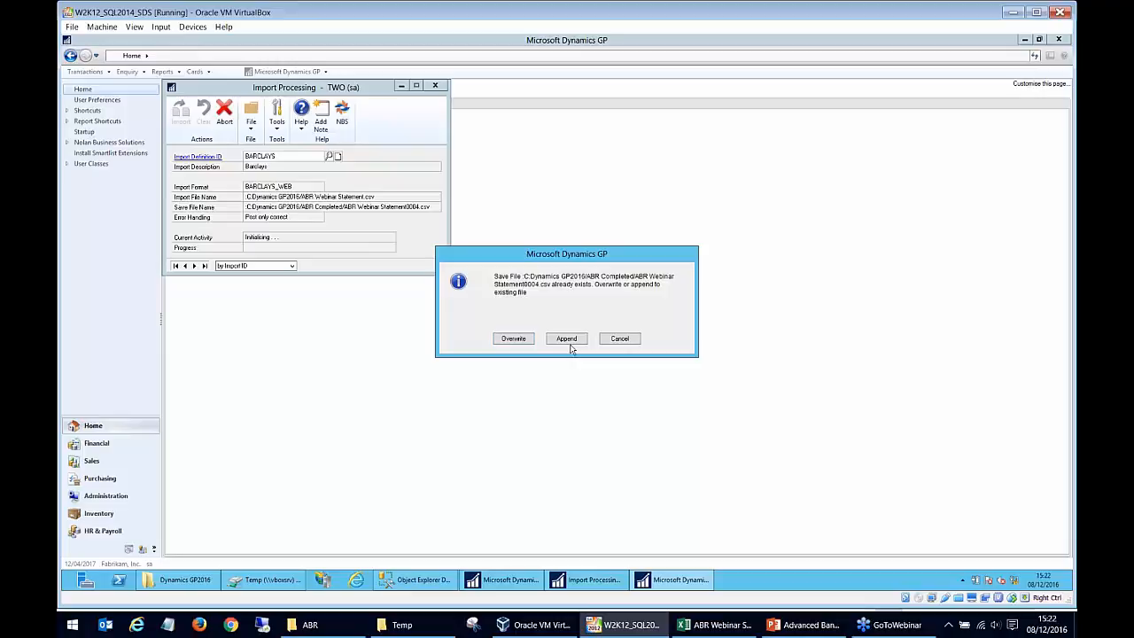
{"action": "left_click", "coordinate": [513, 339]}
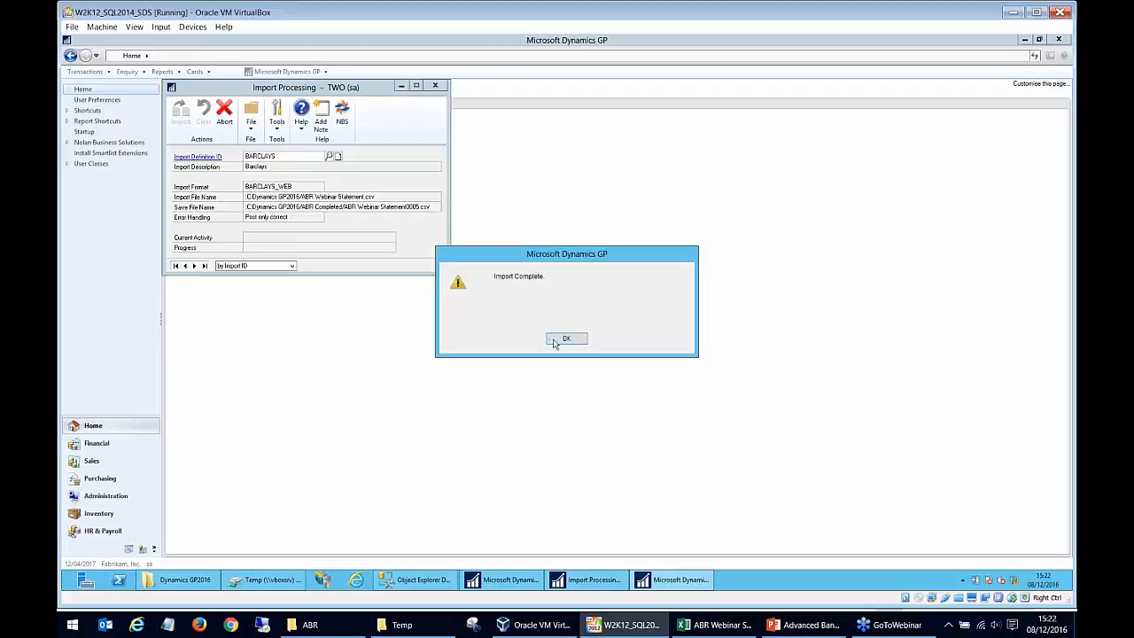
{"action": "left_click", "coordinate": [557, 341]}
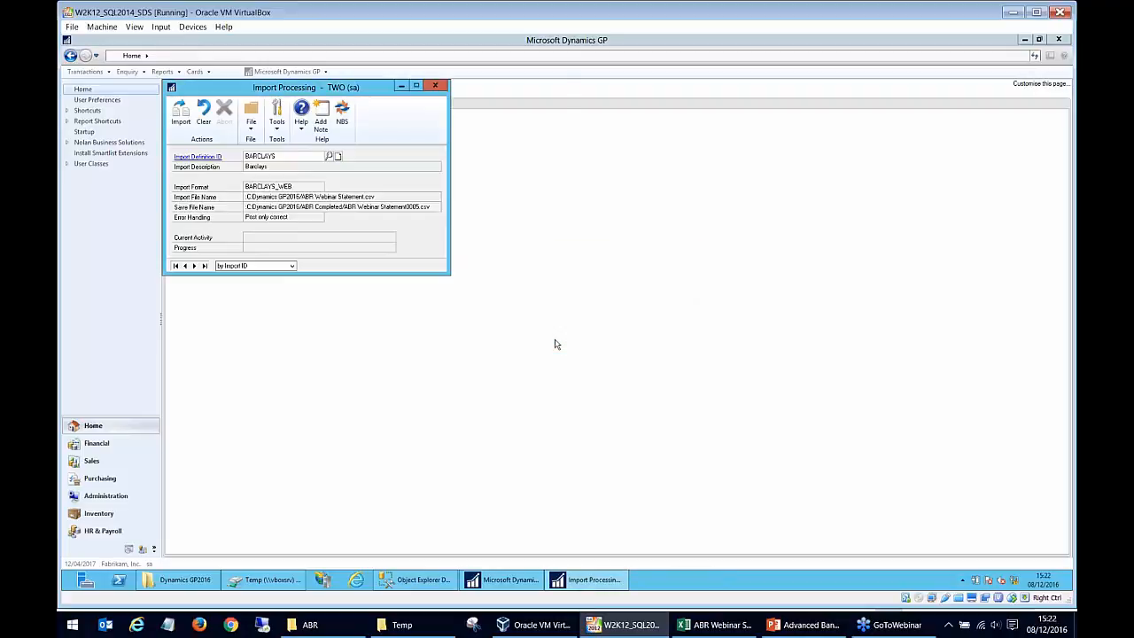
{"action": "left_click", "coordinate": [531, 263]}
{"action": "left_click", "coordinate": [654, 392]}
{"action": "left_click", "coordinate": [436, 86]}
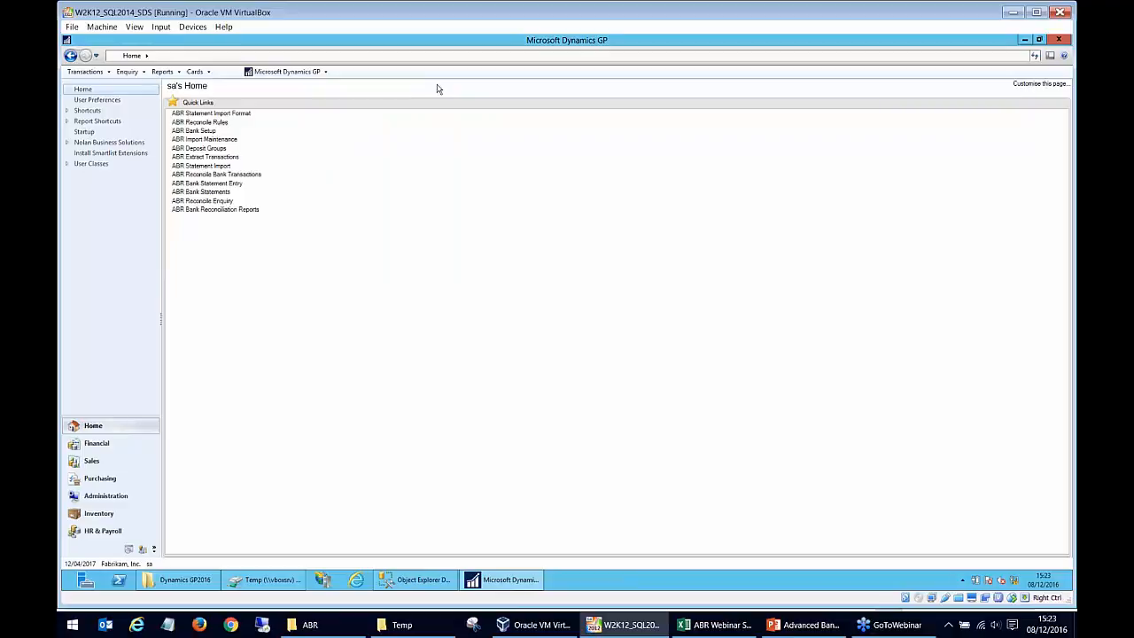
Open ABR Reconcile Bank Transactions and load the BARCLAYS bank account.
{"action": "left_click", "coordinate": [258, 178]}
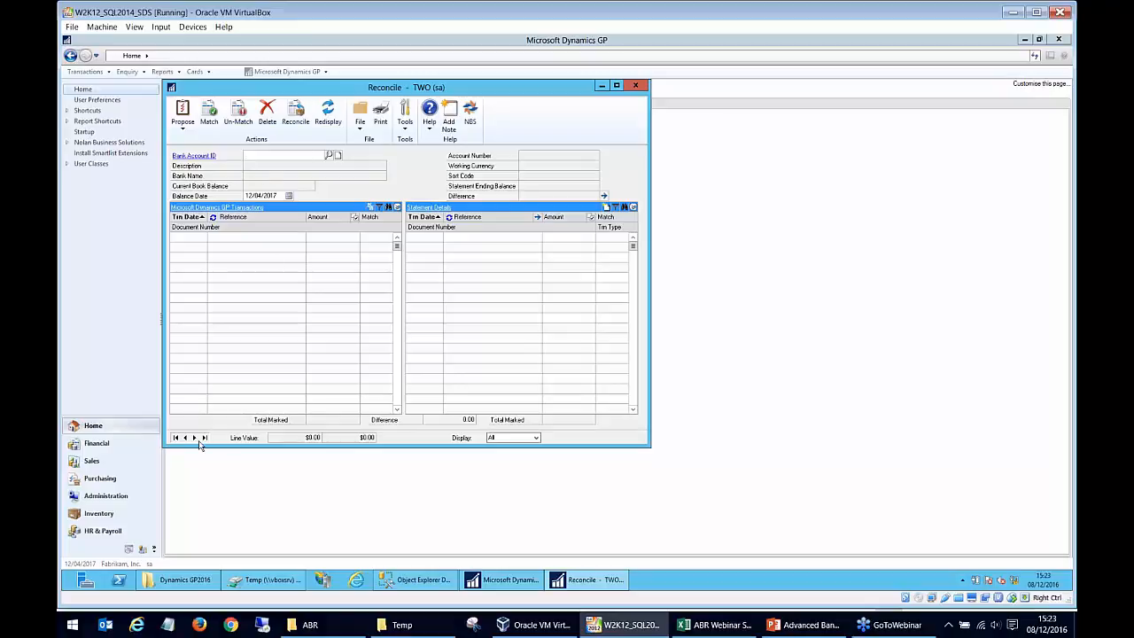
{"action": "left_click", "coordinate": [328, 155]}
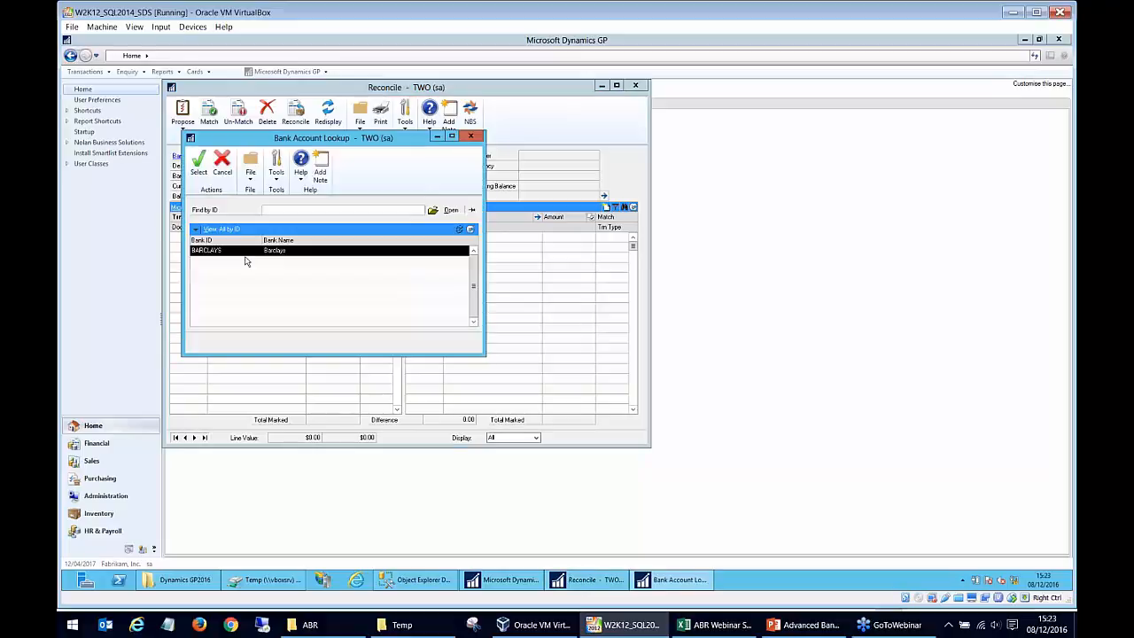
{"action": "double_click", "coordinate": [232, 251]}
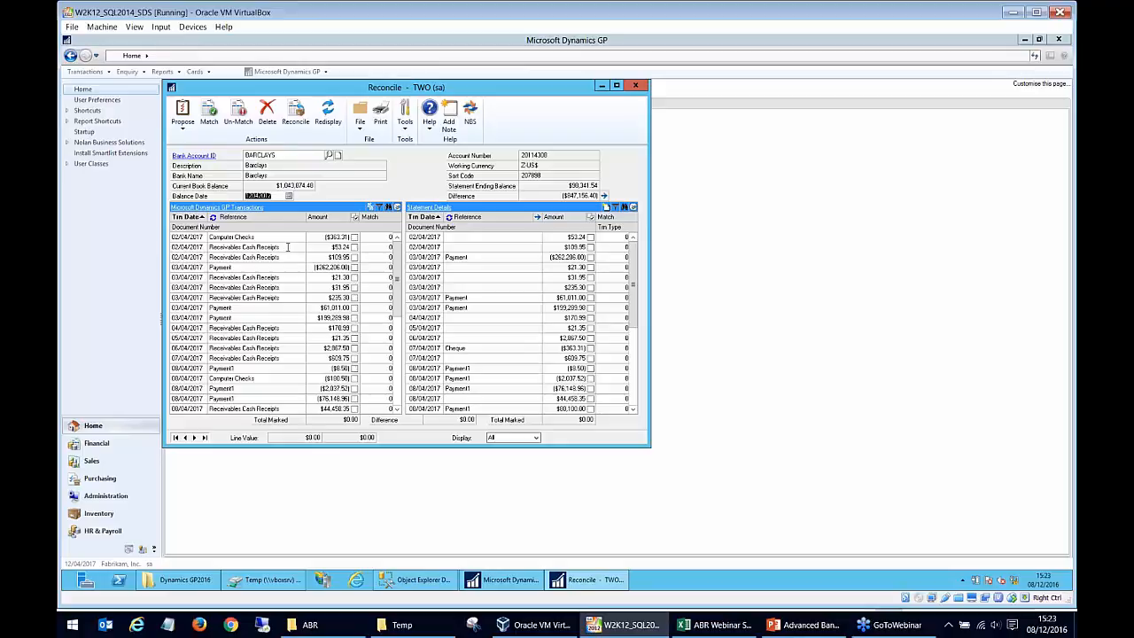
Try to set the reconciliation's balance date to 08/04/2017.
{"action": "type", "text": "08042017"}
{"action": "key", "text": "Tab"}
{"action": "left_click", "coordinate": [567, 339]}
{"action": "type", "text": "0804201"}
{"action": "key", "text": "Tab"}
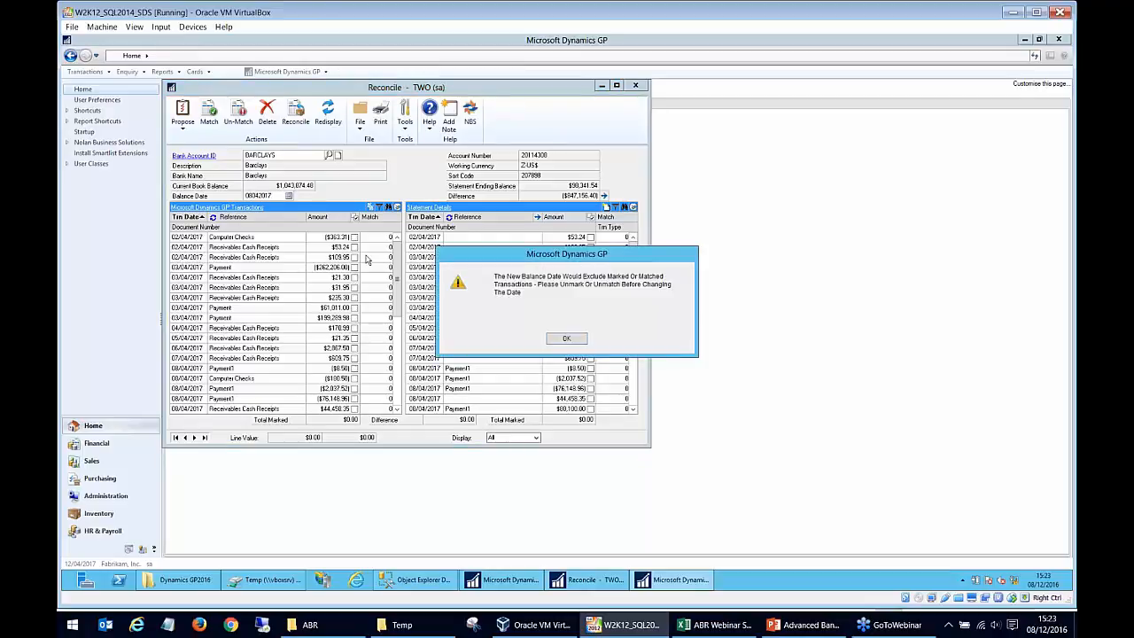
{"action": "left_click", "coordinate": [566, 341]}
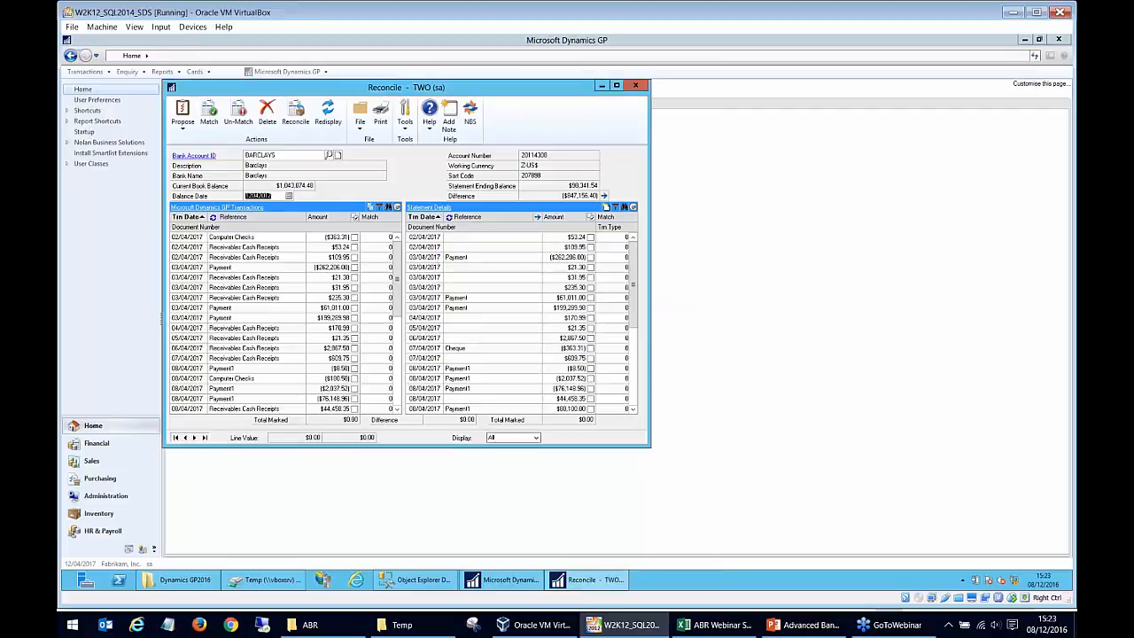
Examine the GP transactions and statement lines, showing document numbers instead of references in Statement Details.
{"action": "left_click_drag", "start_coordinate": [399, 288], "coordinate": [395, 257]}
{"action": "left_click", "coordinate": [274, 258]}
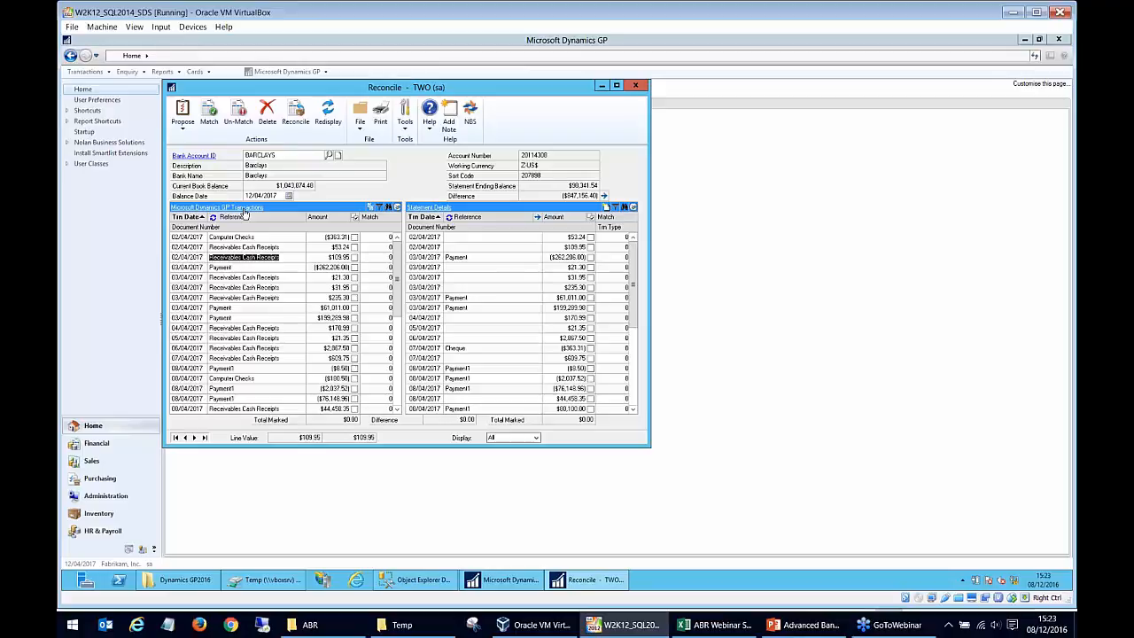
{"action": "mouse_move", "coordinate": [636, 274]}
{"action": "left_mouse_down"}
{"action": "mouse_move", "coordinate": [636, 365]}
{"action": "mouse_move", "coordinate": [636, 285]}
{"action": "left_mouse_up"}
{"action": "left_click", "coordinate": [456, 258]}
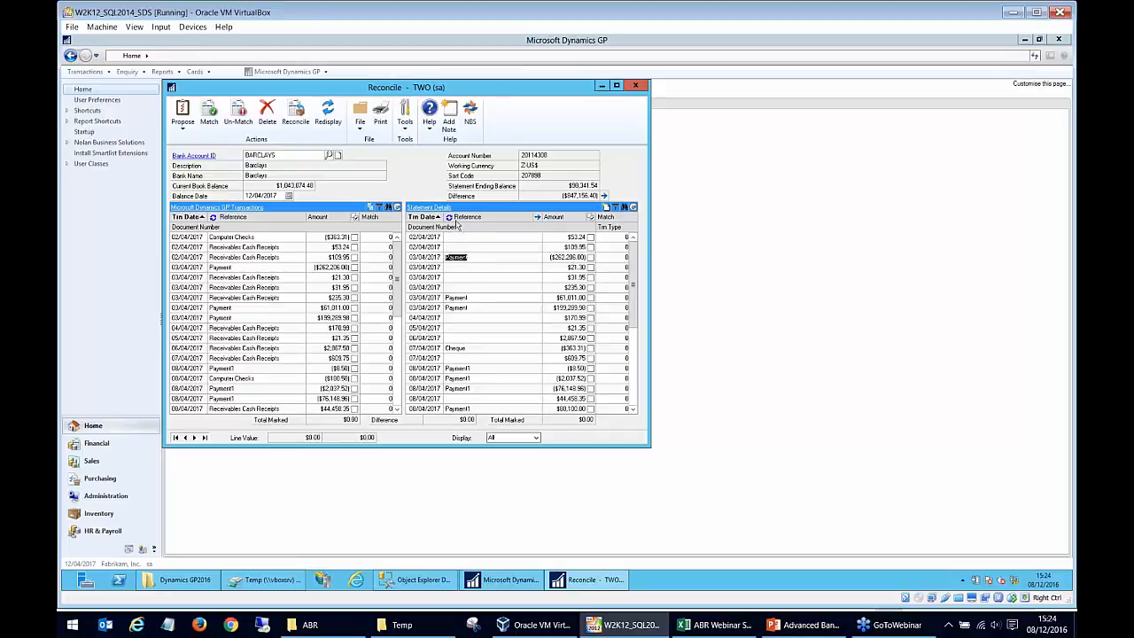
{"action": "left_click", "coordinate": [449, 218]}
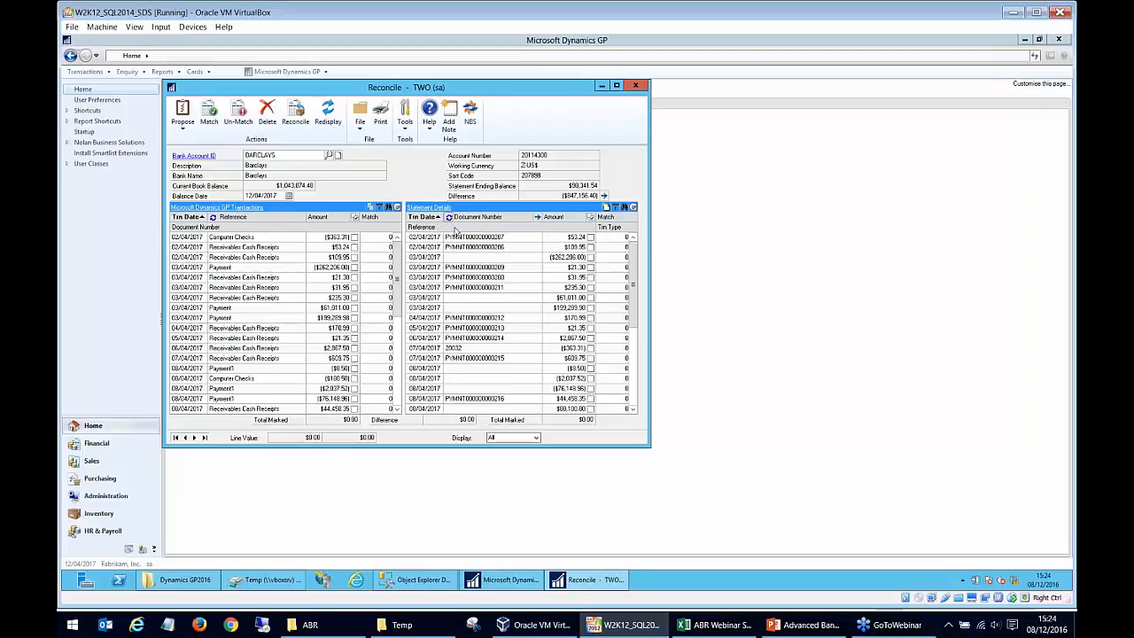
{"action": "left_click", "coordinate": [633, 330]}
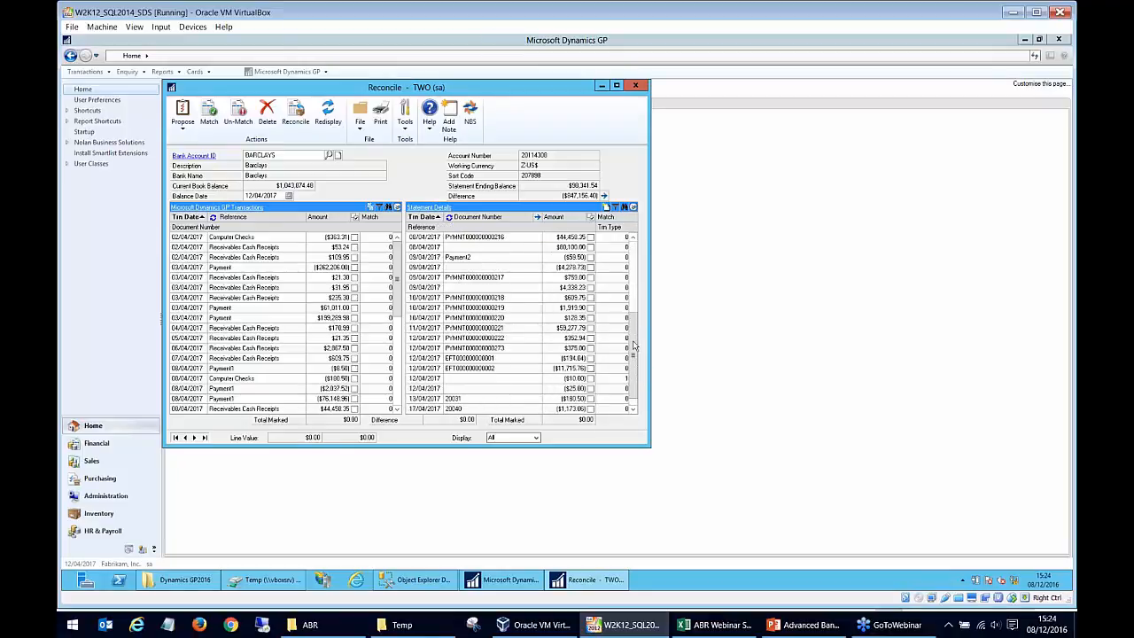
{"action": "left_click_drag", "start_coordinate": [635, 352], "coordinate": [635, 279]}
{"action": "left_click", "coordinate": [523, 251]}
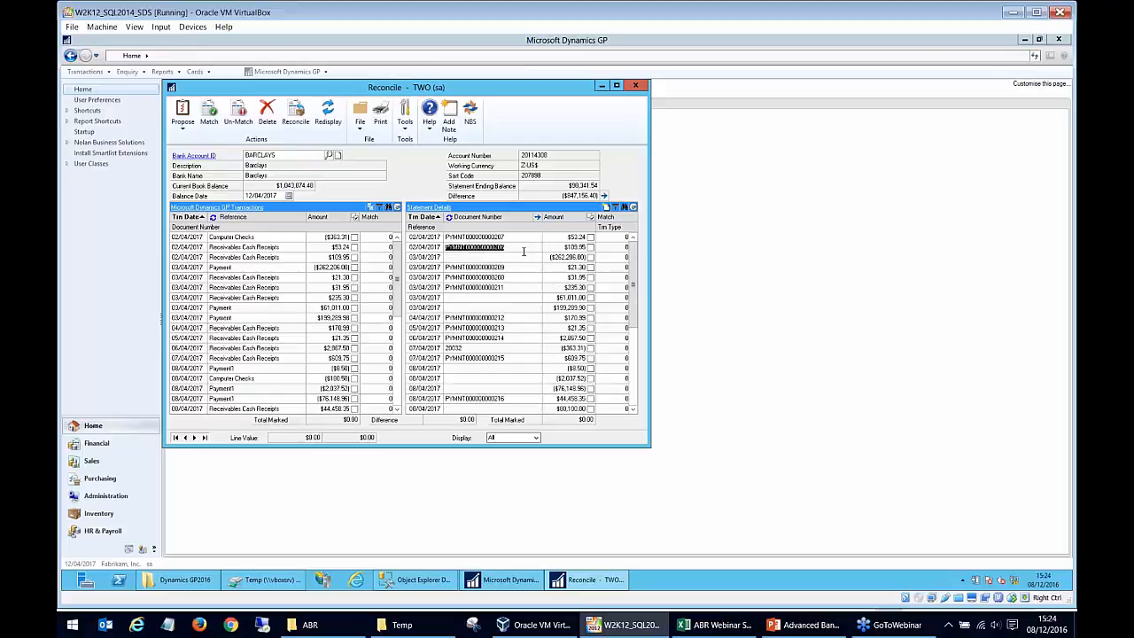
Toggle Statement Details between references and document numbers, ending on document numbers, and look through the statement lines.
{"action": "left_click", "coordinate": [449, 217]}
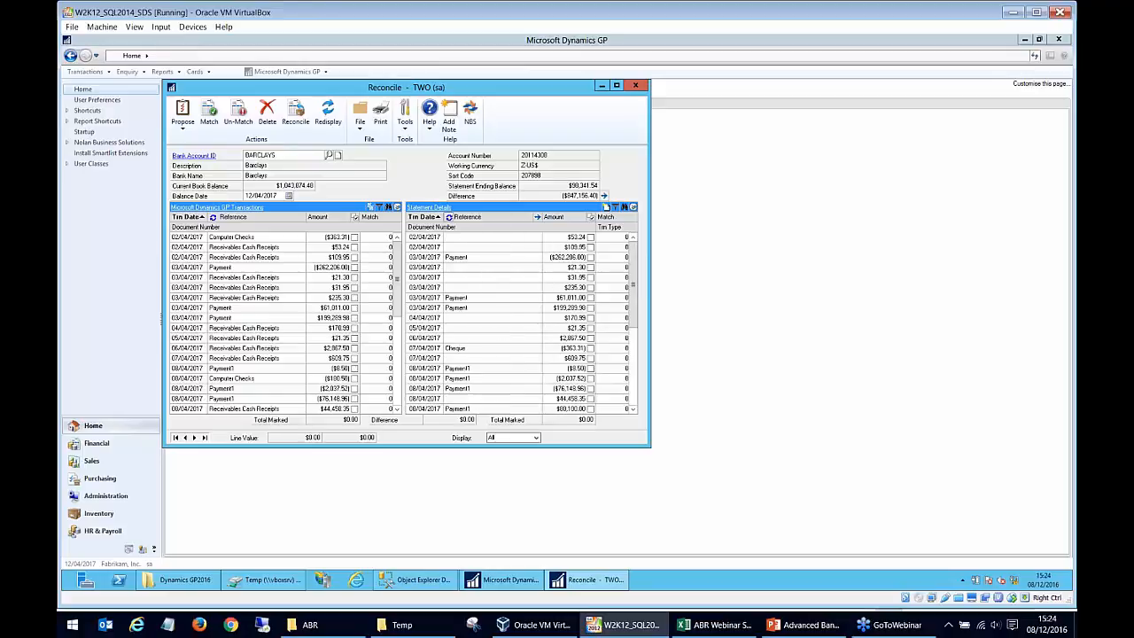
{"action": "left_click", "coordinate": [480, 308]}
{"action": "left_click", "coordinate": [449, 217]}
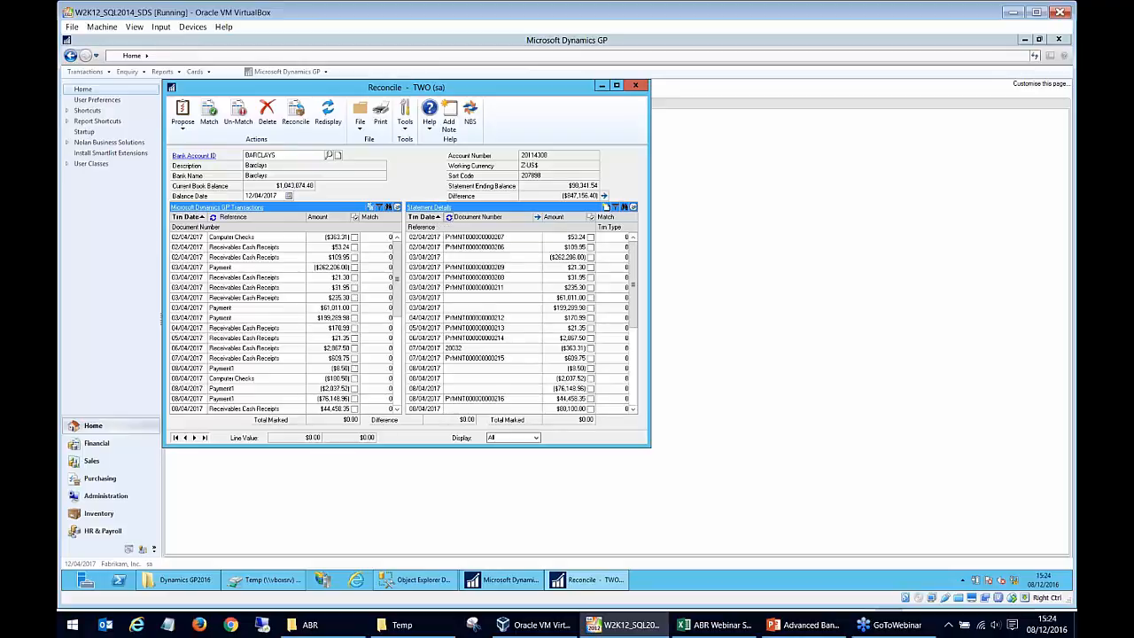
{"action": "left_click", "coordinate": [449, 217]}
{"action": "left_click", "coordinate": [449, 218]}
{"action": "left_click", "coordinate": [462, 247]}
{"action": "scroll", "coordinate": [521, 323], "scroll_direction": "down", "scroll_amount": 5}
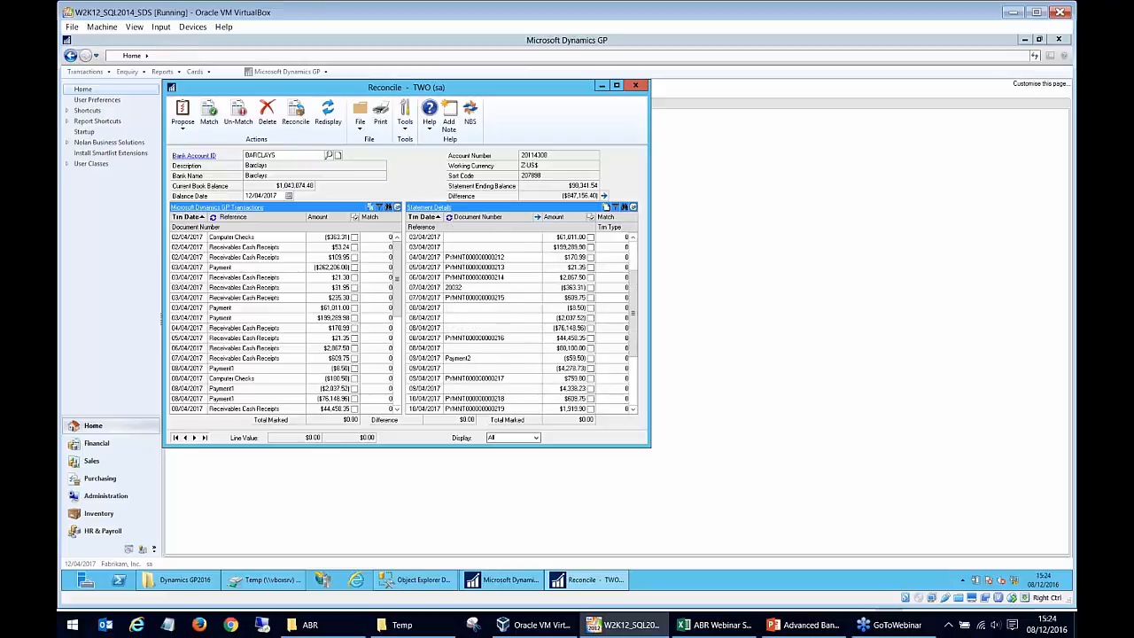
{"action": "scroll", "coordinate": [462, 269], "scroll_direction": "up", "scroll_amount": 5}
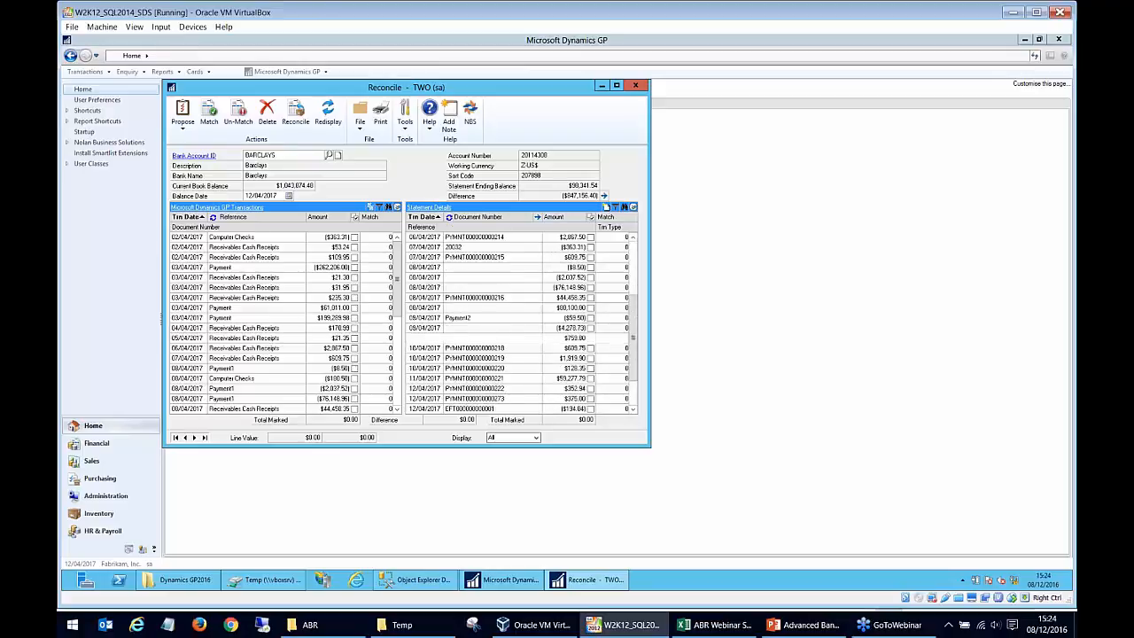
Show document numbers in the GP transactions list and return to references, and reverse and restore its date sort order.
{"action": "left_click", "coordinate": [212, 217]}
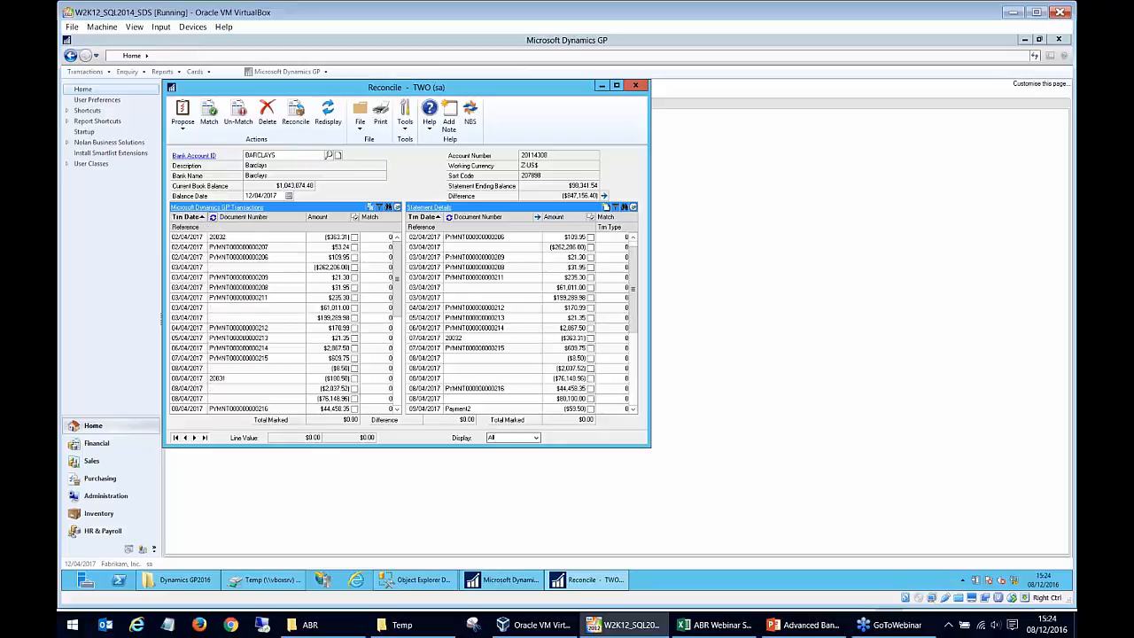
{"action": "left_click", "coordinate": [212, 218]}
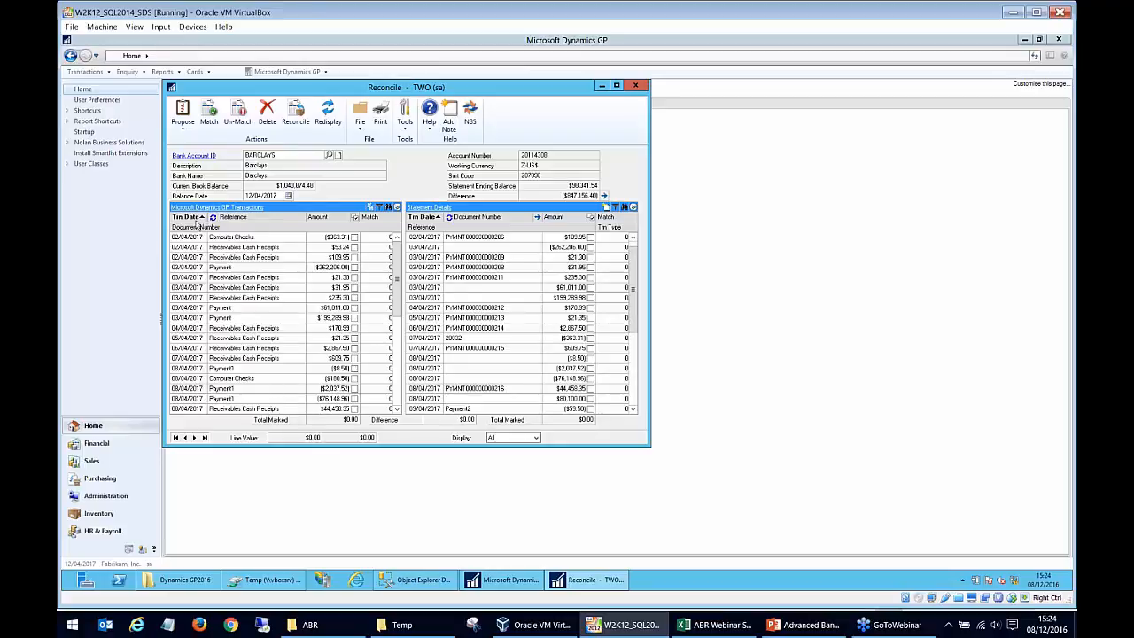
{"action": "left_click", "coordinate": [195, 227]}
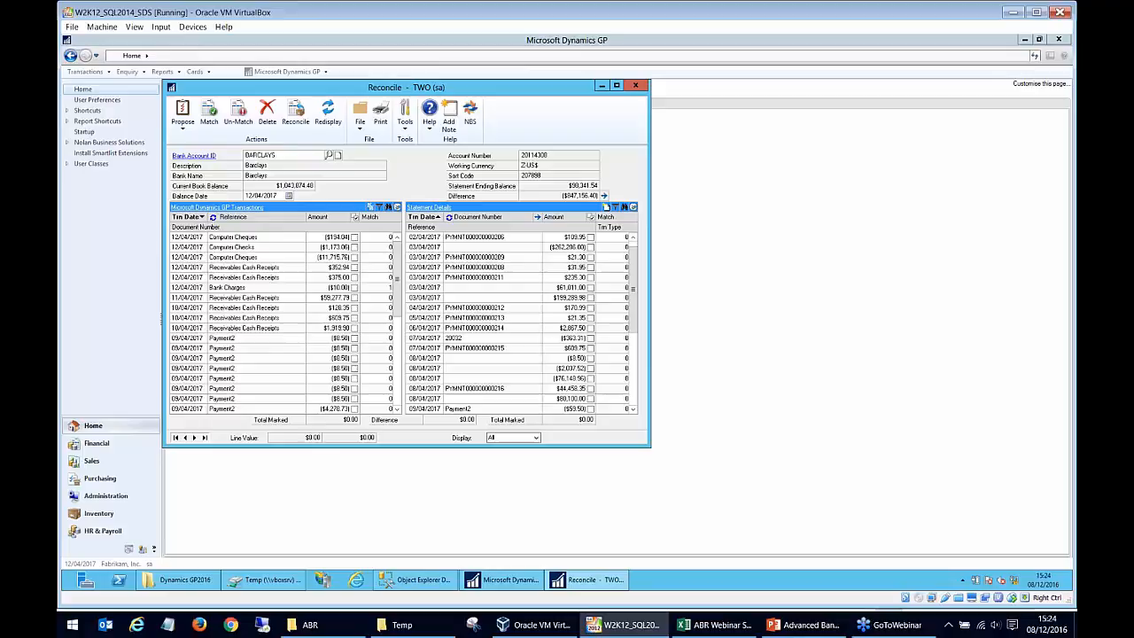
{"action": "left_click", "coordinate": [187, 217]}
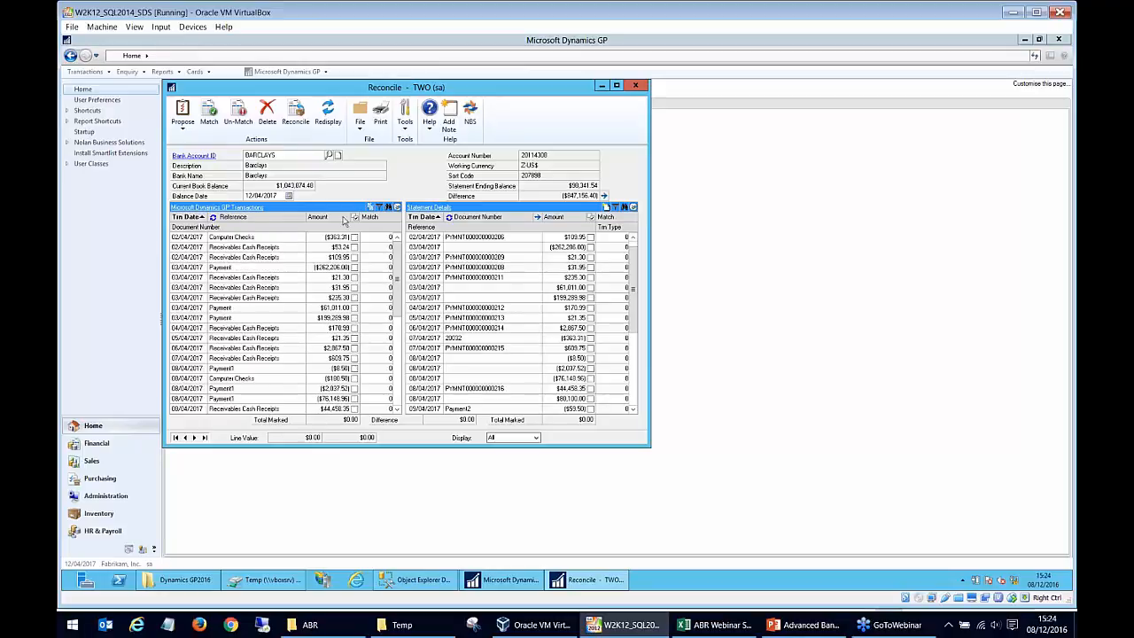
Sort the GP transactions and statement details by ascending amount, inspect the Bank Charges line and close the Reconcile window.
{"action": "left_click", "coordinate": [323, 217]}
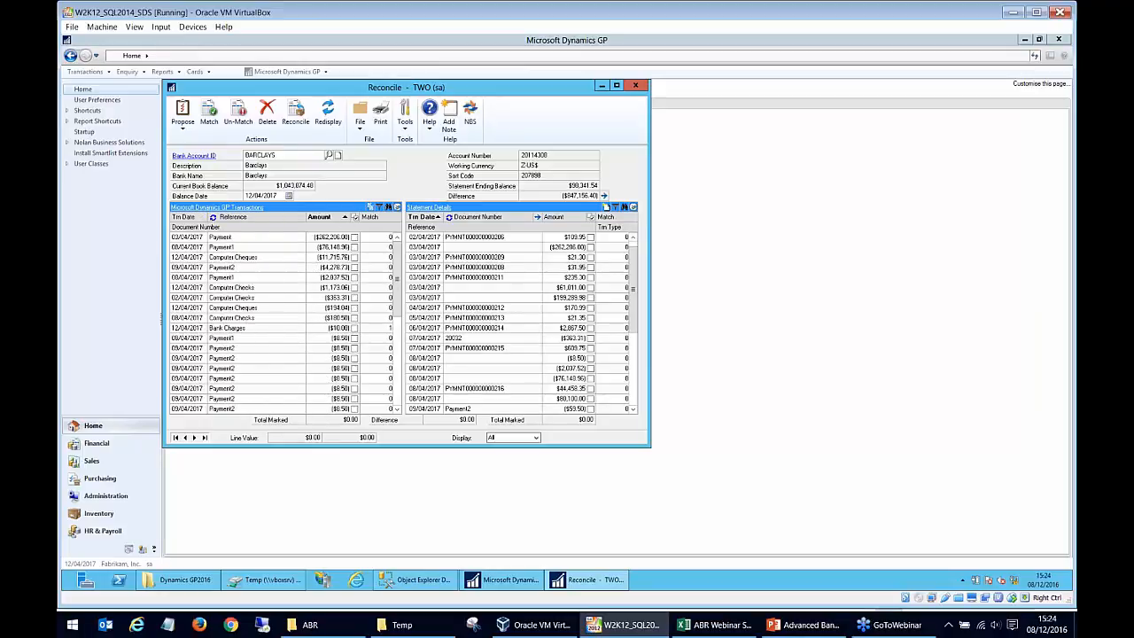
{"action": "left_click", "coordinate": [323, 217]}
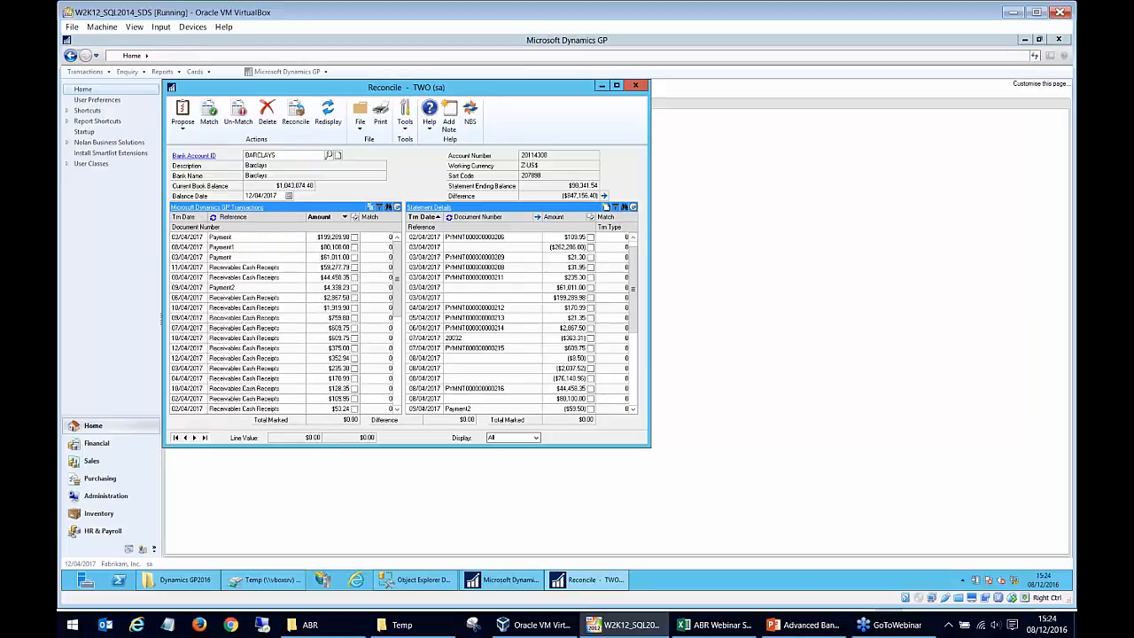
{"action": "left_click", "coordinate": [199, 217]}
{"action": "left_click", "coordinate": [319, 219]}
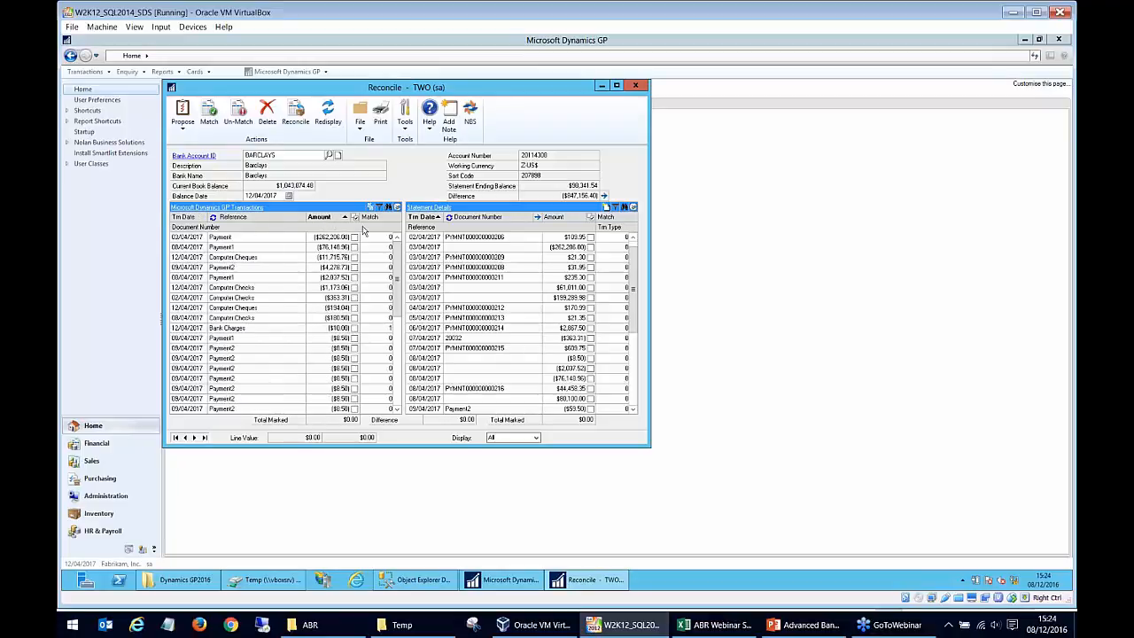
{"action": "left_click", "coordinate": [573, 222]}
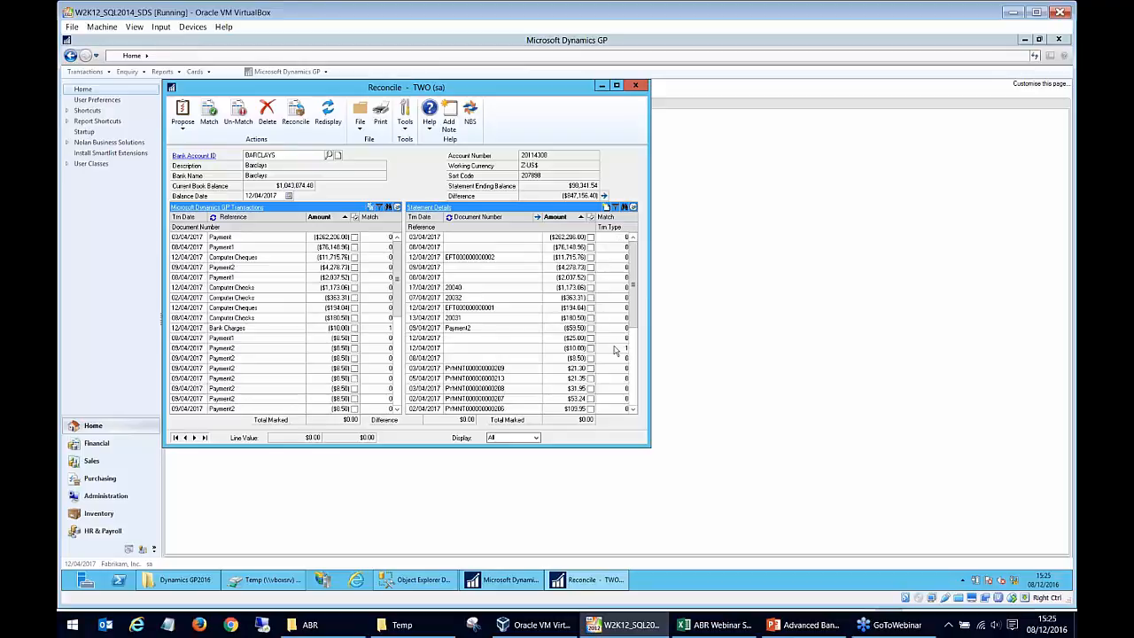
{"action": "left_click", "coordinate": [263, 331]}
{"action": "left_click", "coordinate": [636, 85]}
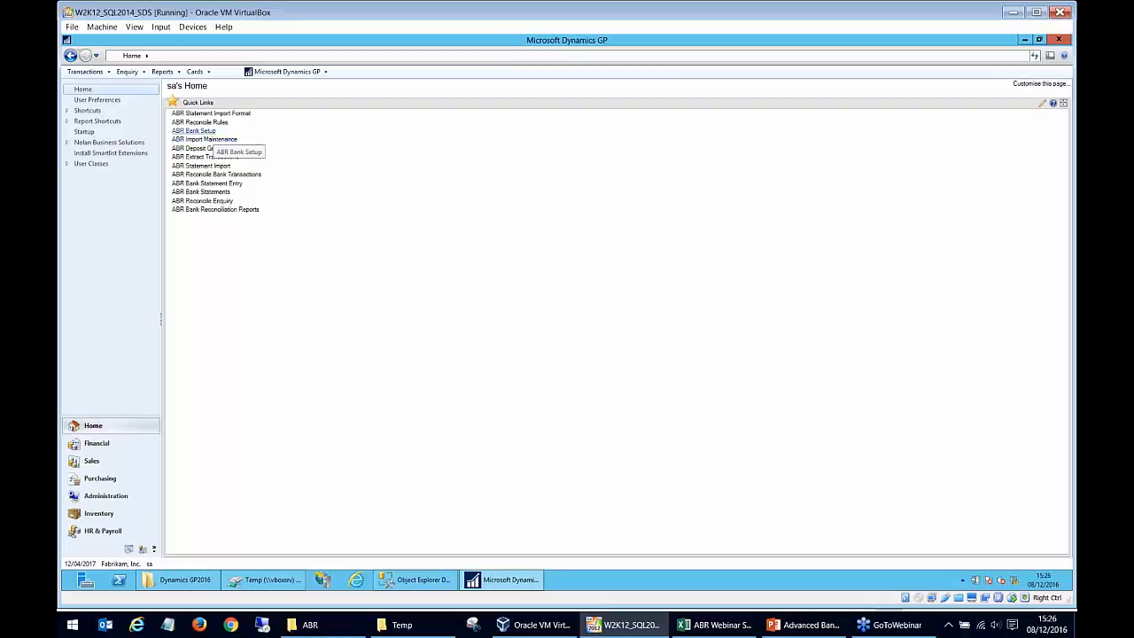
Review the reconcile rules assigned to the BARCLAYS account in ABR Bank Setup and close the setup windows.
{"action": "left_click", "coordinate": [212, 125]}
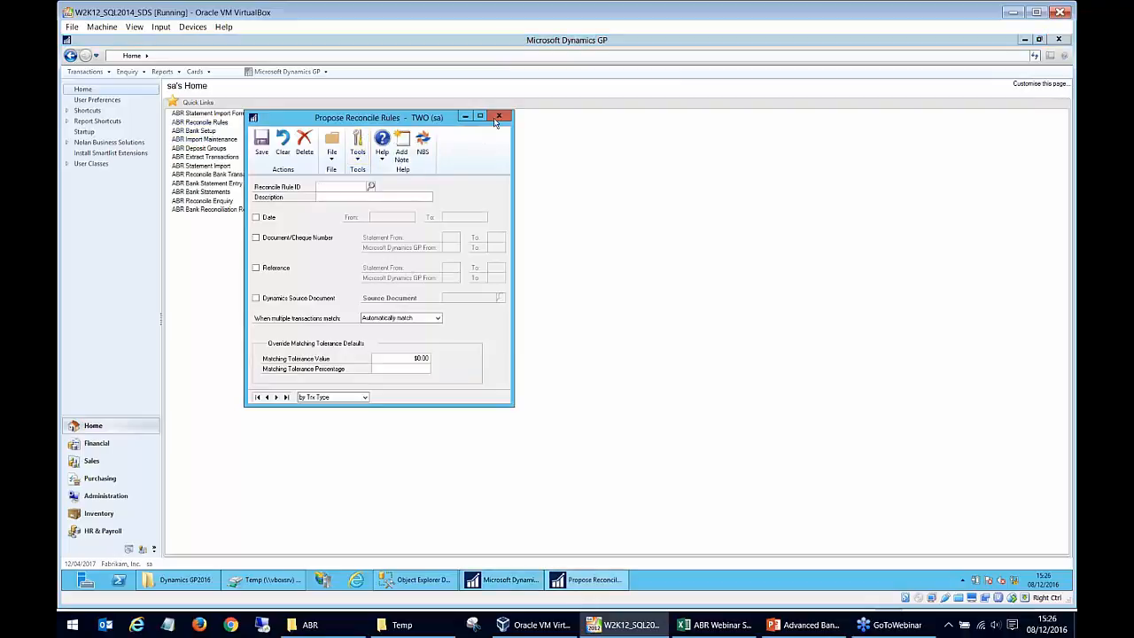
{"action": "left_click", "coordinate": [502, 116]}
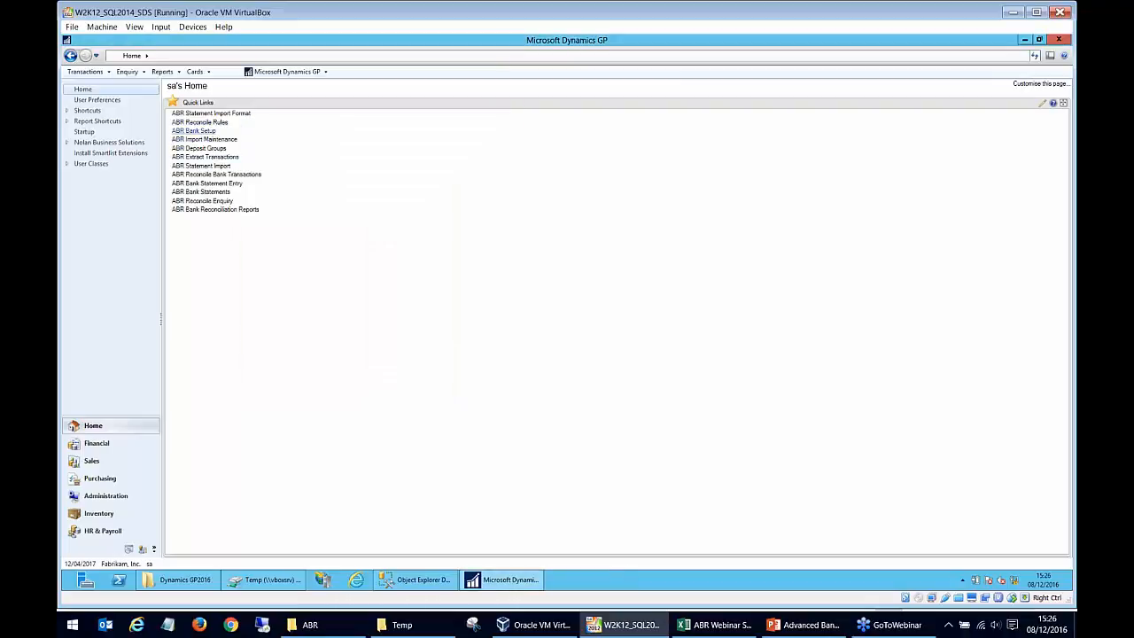
{"action": "left_click", "coordinate": [193, 131]}
{"action": "left_click", "coordinate": [196, 378]}
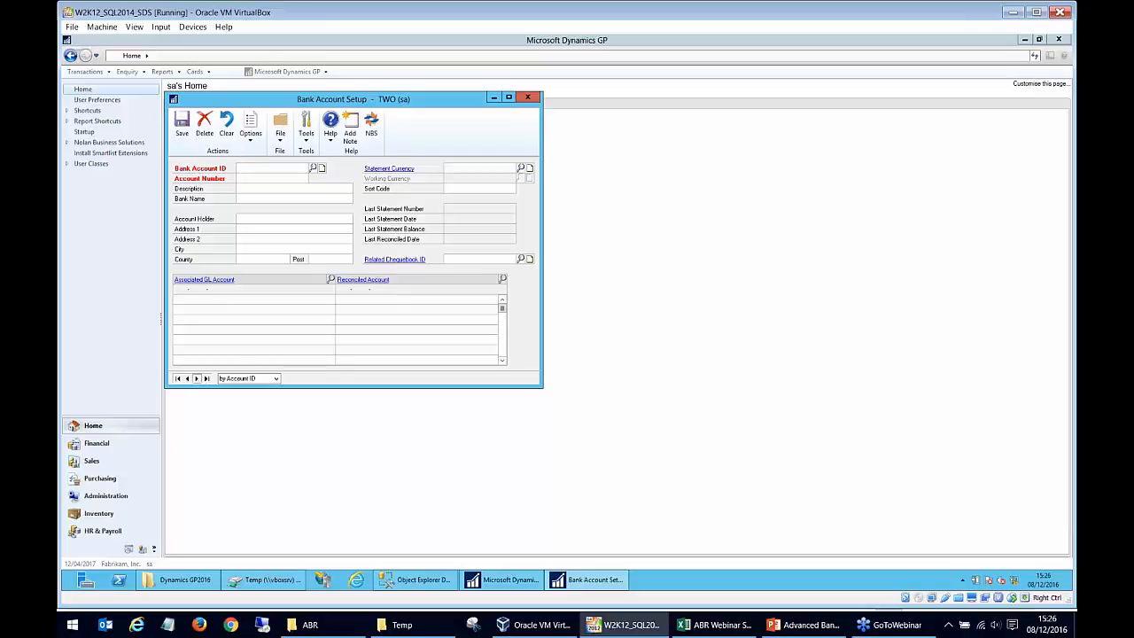
{"action": "left_click", "coordinate": [249, 140]}
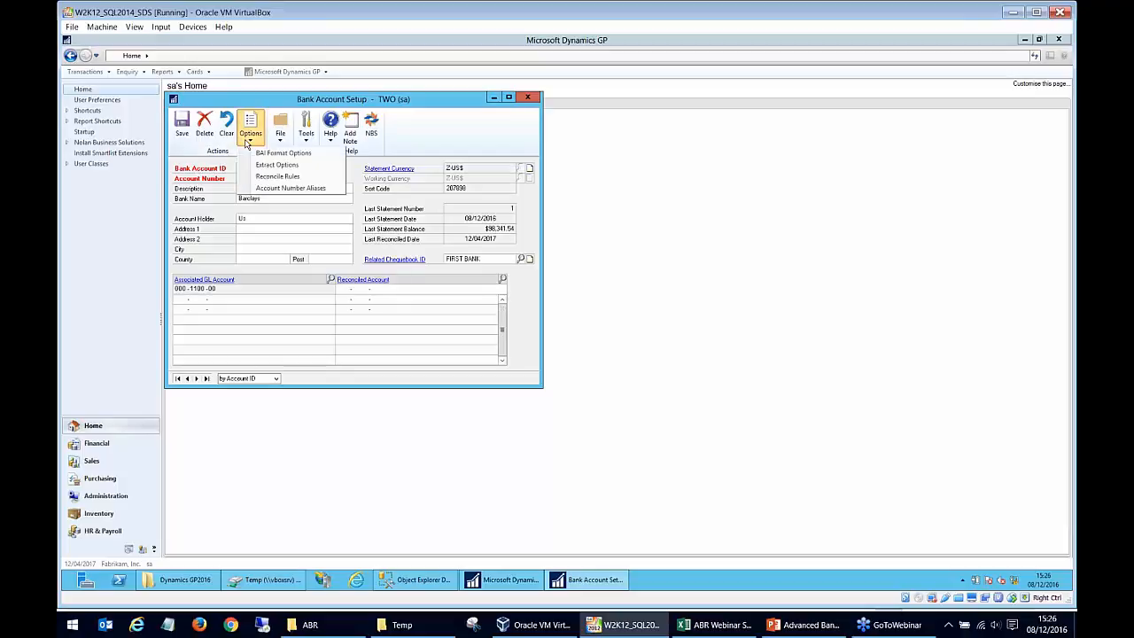
{"action": "left_click", "coordinate": [251, 177]}
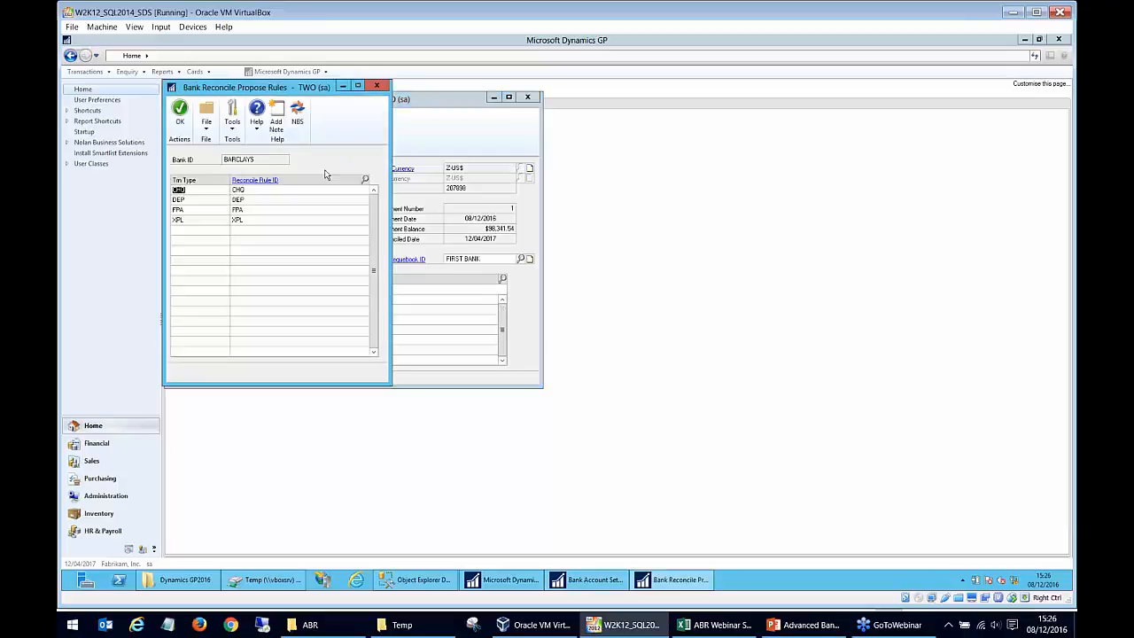
{"action": "left_click", "coordinate": [376, 86]}
{"action": "left_click", "coordinate": [528, 97]}
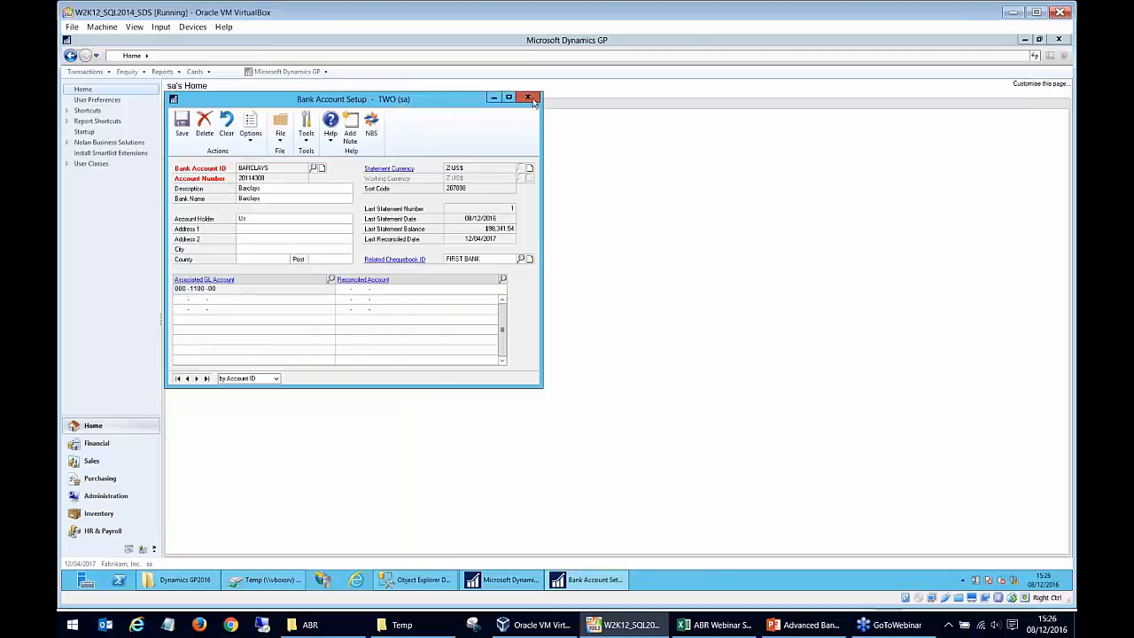
Open the BARCLAYS_WEB statement import format and review the CHG and INT autopost types of its TYPE field.
{"action": "double_click", "coordinate": [227, 124]}
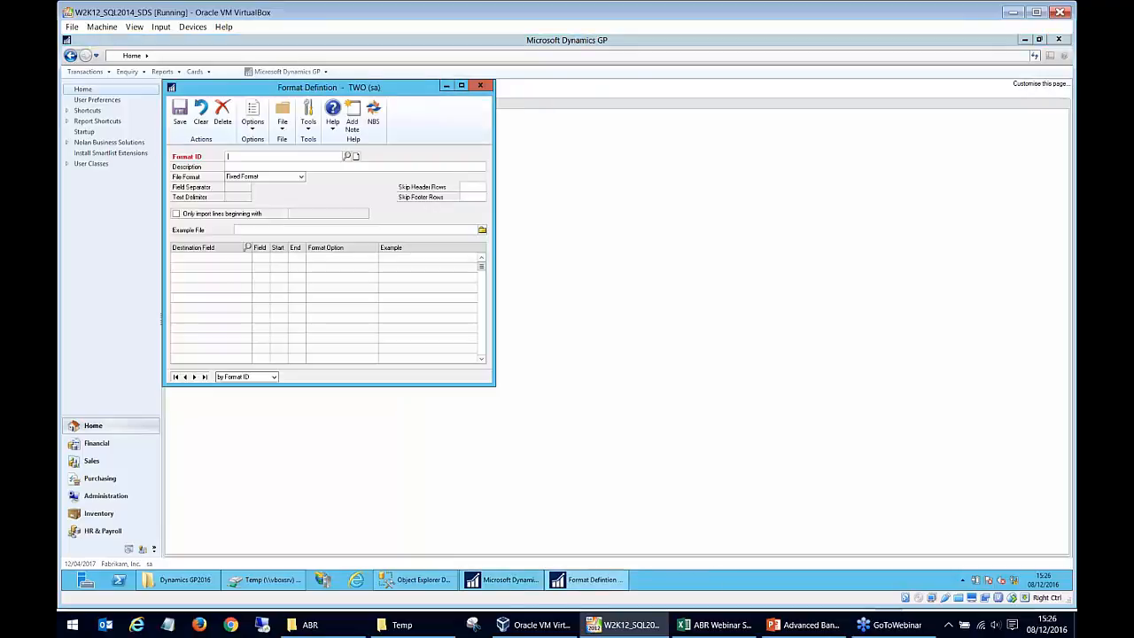
{"action": "left_click", "coordinate": [195, 376]}
{"action": "left_click", "coordinate": [214, 307]}
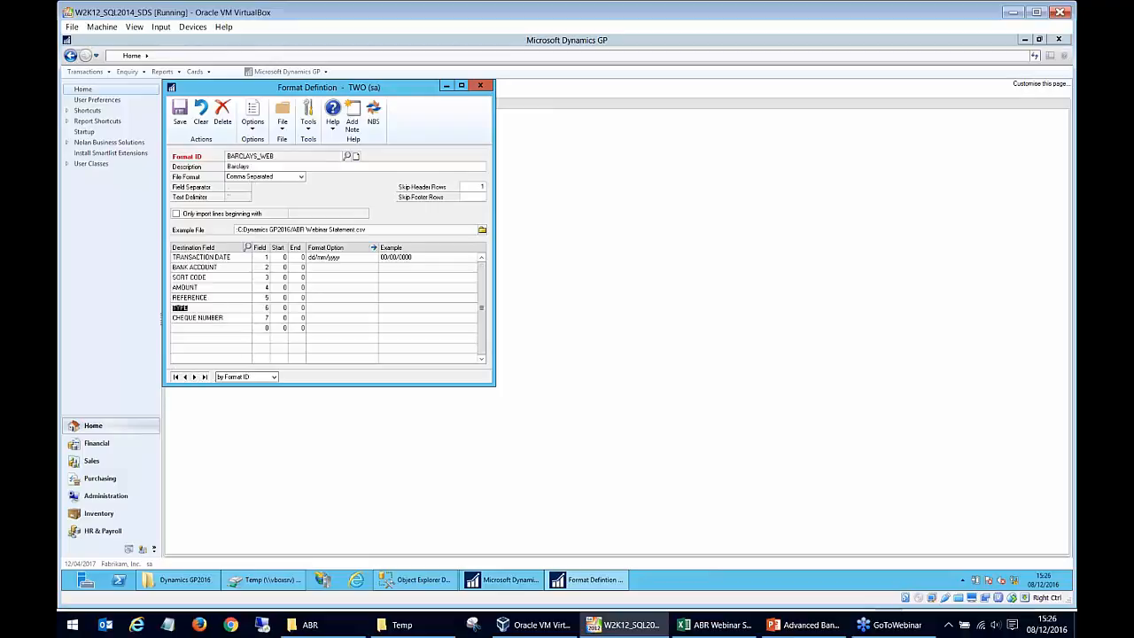
{"action": "left_click", "coordinate": [373, 248]}
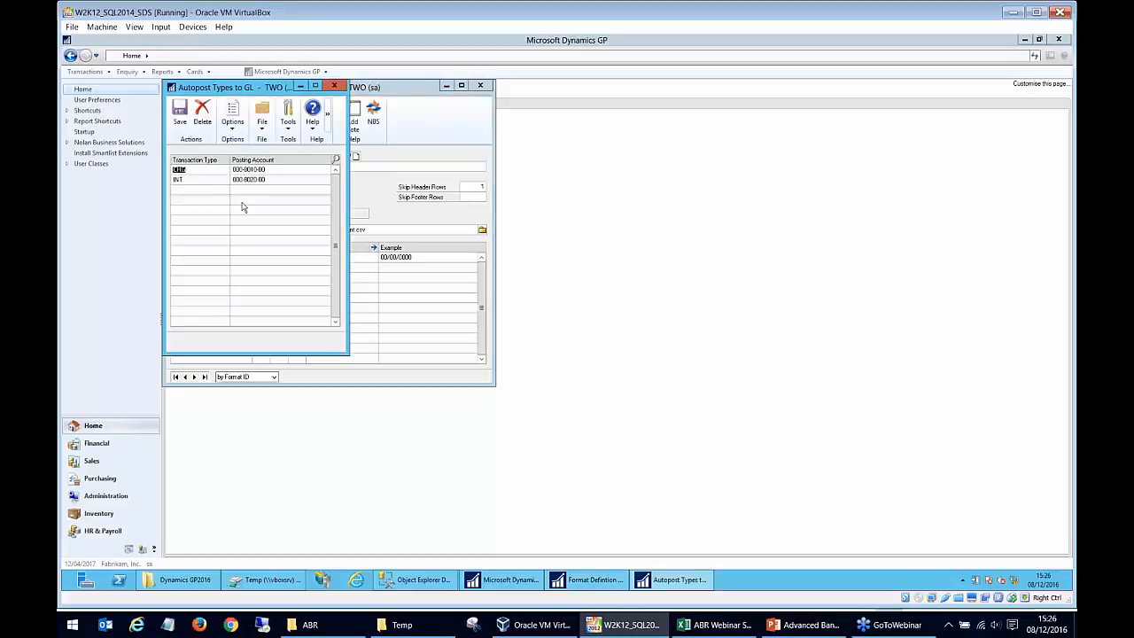
{"action": "left_click", "coordinate": [198, 182]}
{"action": "left_click", "coordinate": [200, 169]}
{"action": "left_click", "coordinate": [202, 183]}
Switch to ABR Webinar Statement.csv in Excel and examine the charge rows at the end of the statement.
{"action": "left_click", "coordinate": [735, 626]}
{"action": "left_click", "coordinate": [475, 319]}
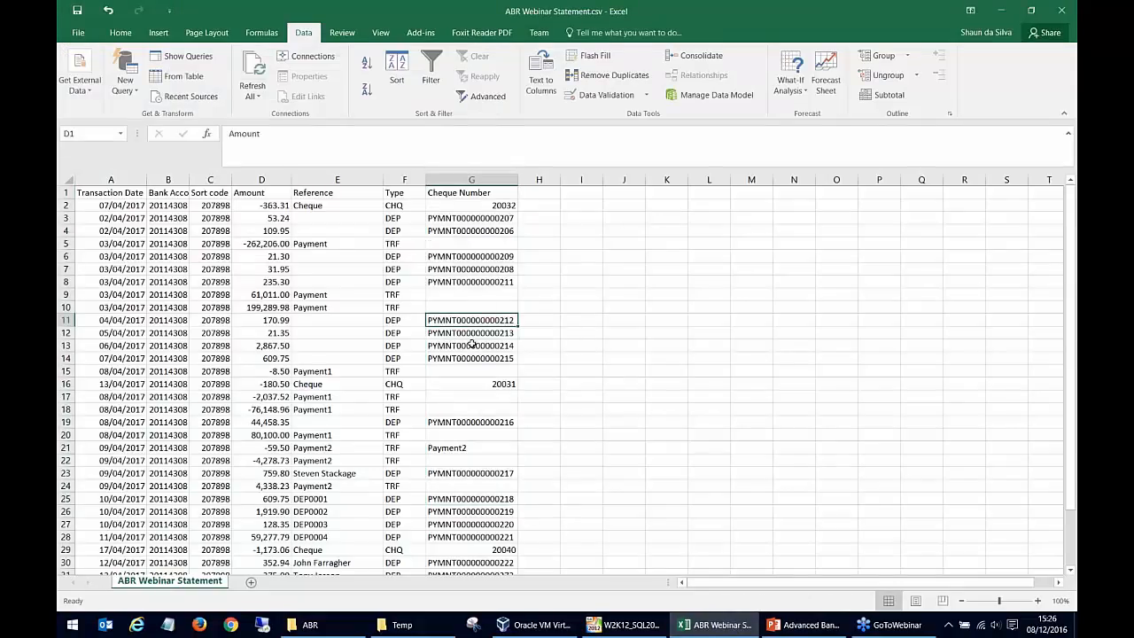
{"action": "scroll", "coordinate": [472, 344], "scroll_direction": "down", "scroll_amount": 4}
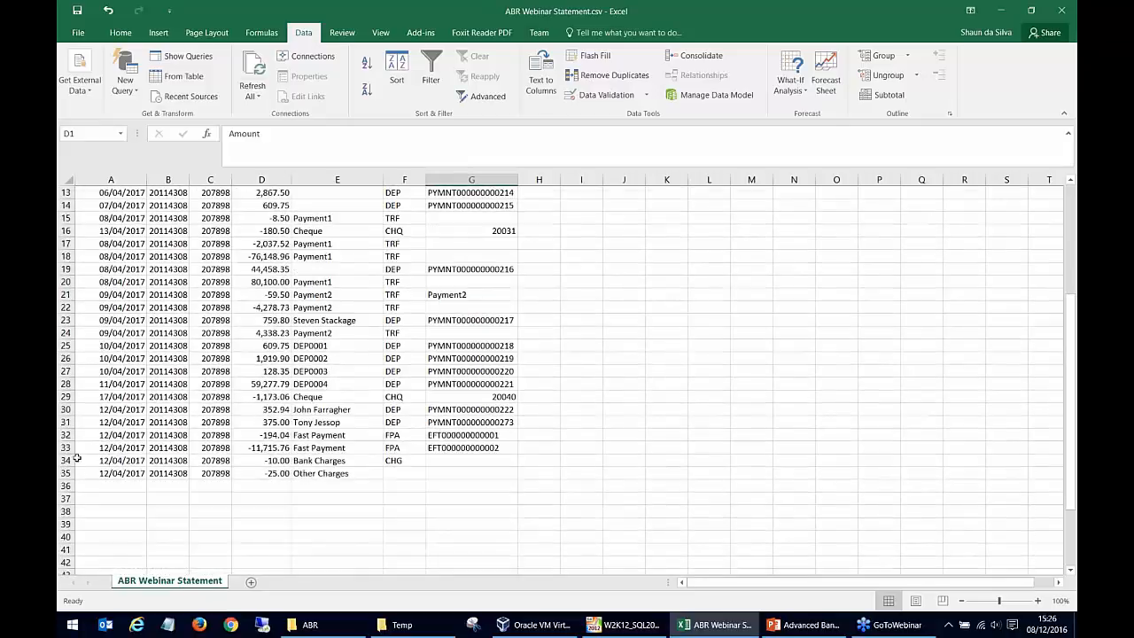
Examine the Bank Charges row and its CHG type code against the Other Charges row in the bank statement.
{"action": "left_click", "coordinate": [71, 460]}
{"action": "left_click", "coordinate": [380, 460]}
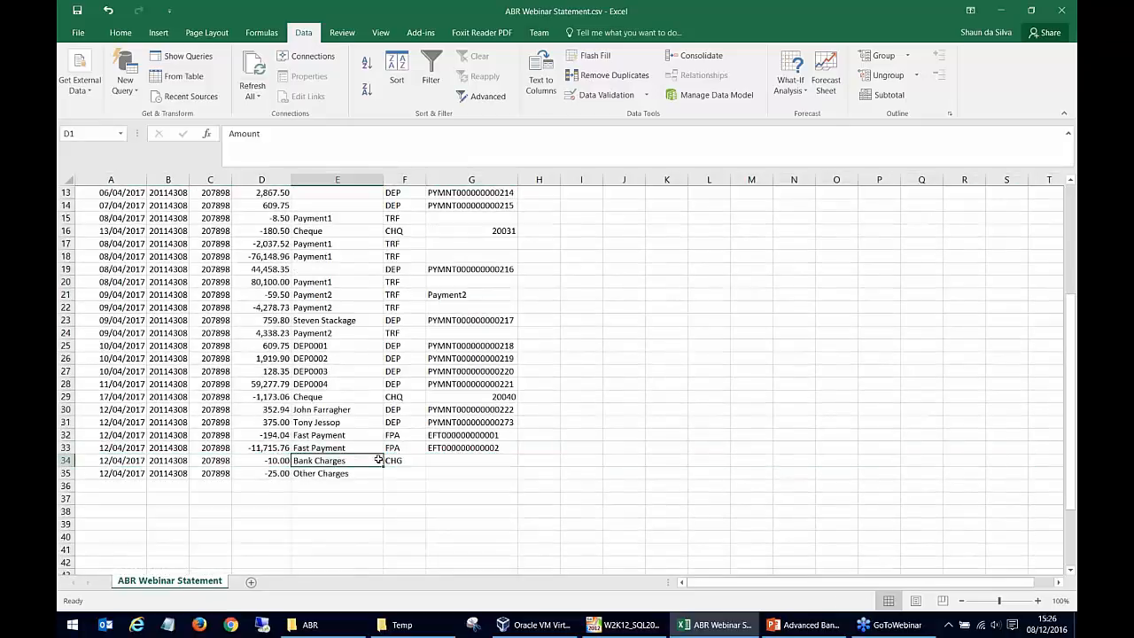
{"action": "left_click", "coordinate": [418, 461]}
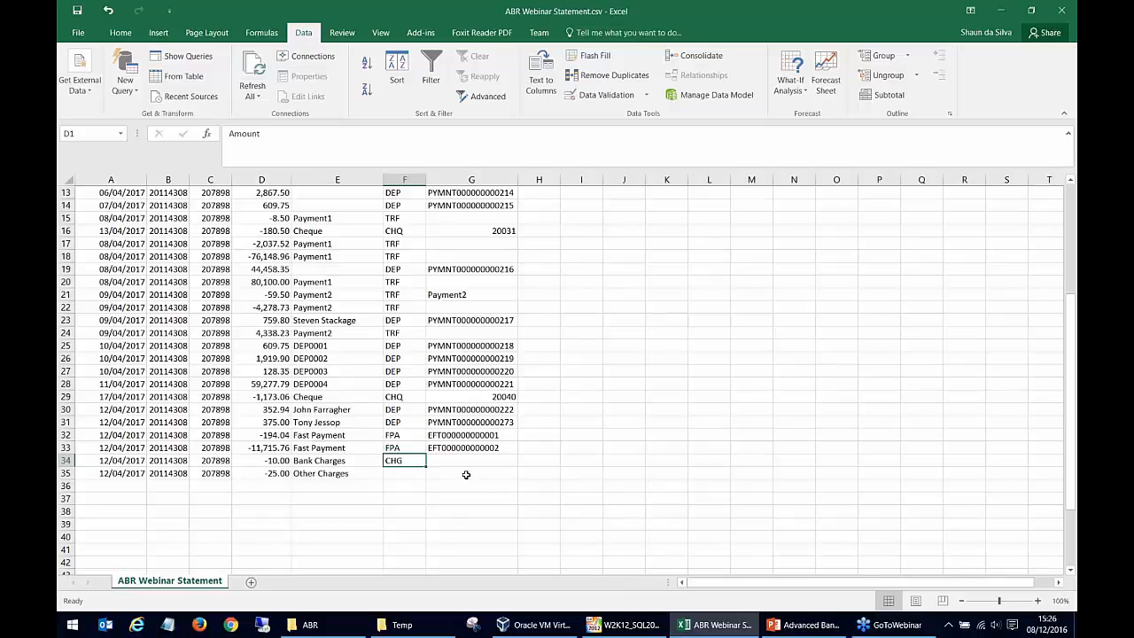
{"action": "left_click", "coordinate": [418, 471]}
{"action": "key", "text": "Up"}
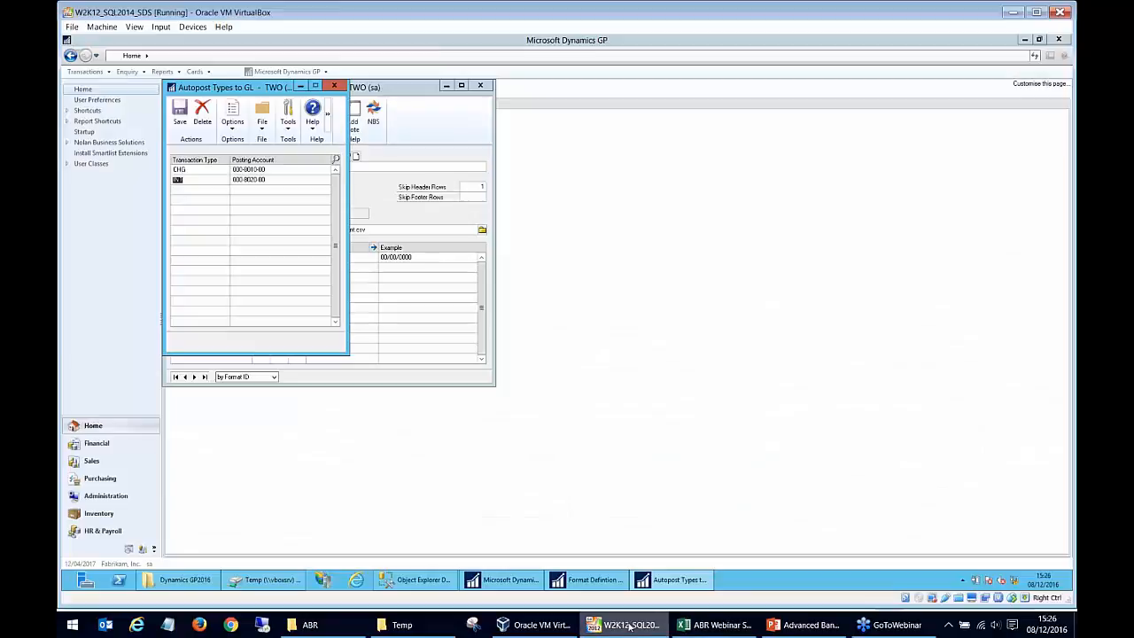
Switch back to Dynamics GP, review the posting accounts of the CHG and INT autopost types, and close the format windows.
{"action": "left_click", "coordinate": [631, 628]}
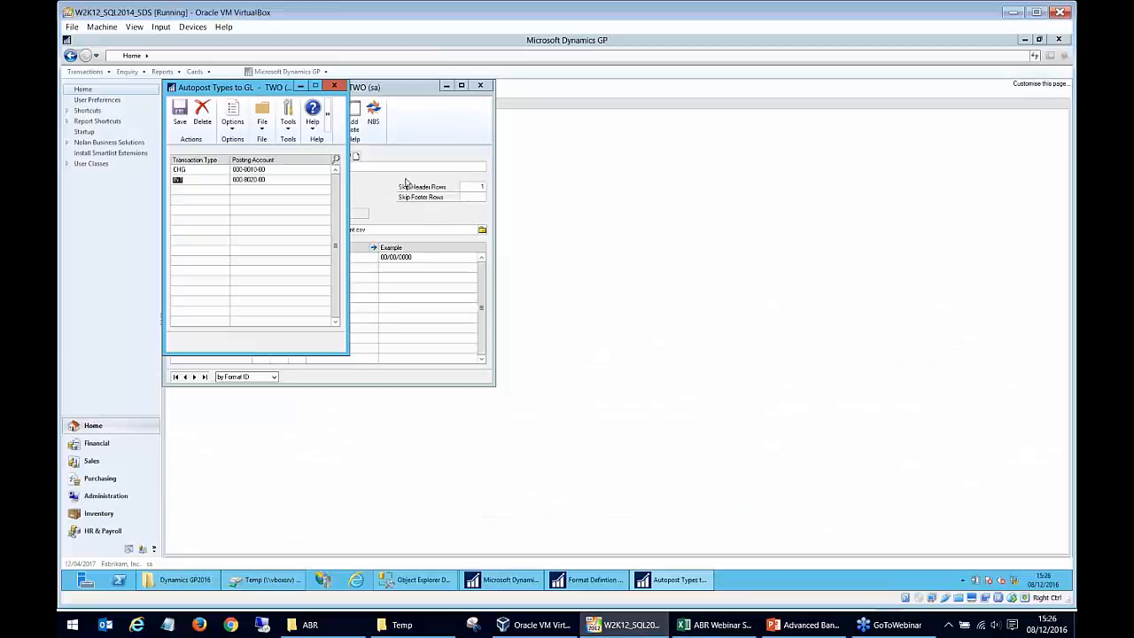
{"action": "left_click", "coordinate": [334, 86]}
{"action": "left_click", "coordinate": [202, 309]}
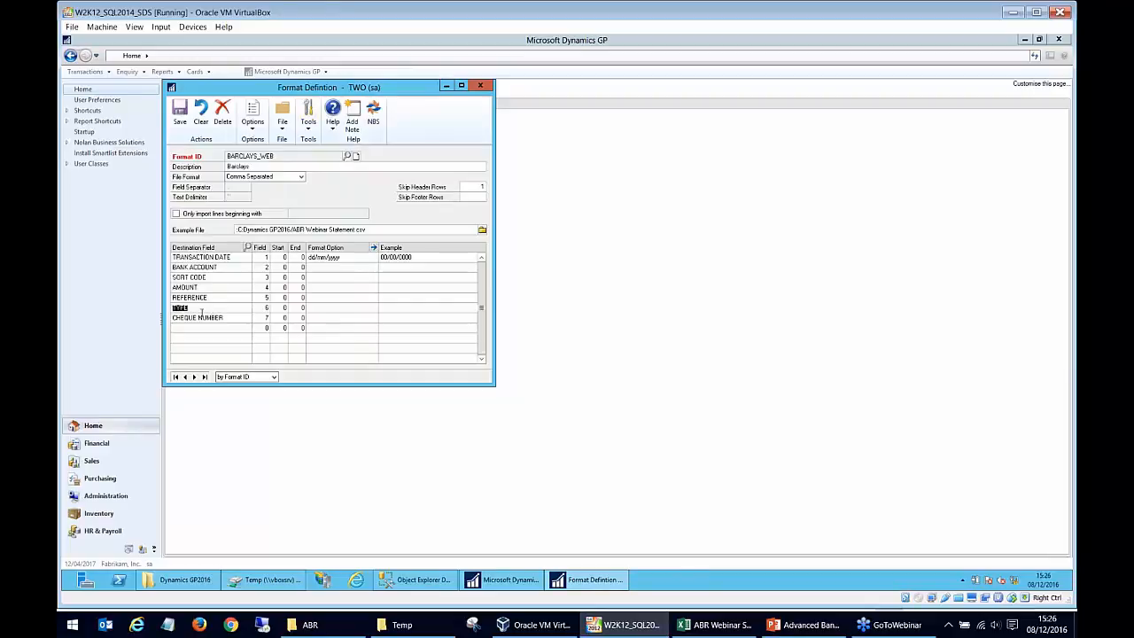
{"action": "left_click", "coordinate": [374, 248]}
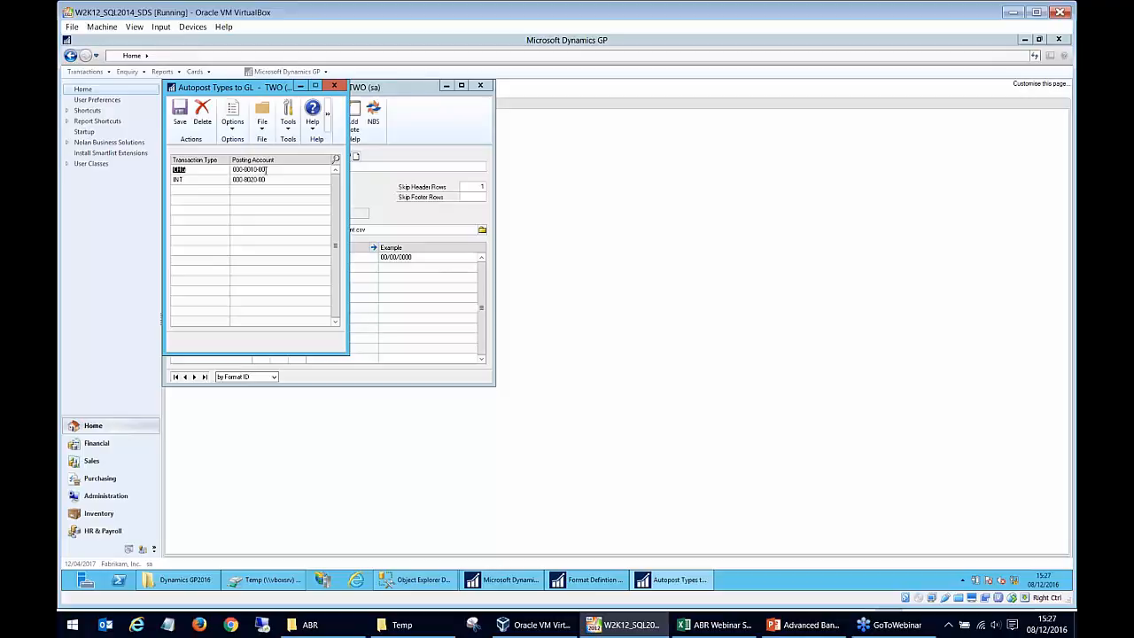
{"action": "left_click", "coordinate": [267, 169]}
{"action": "left_click", "coordinate": [272, 179]}
{"action": "left_click", "coordinate": [214, 179]}
{"action": "left_click", "coordinate": [334, 86]}
{"action": "left_click", "coordinate": [480, 86]}
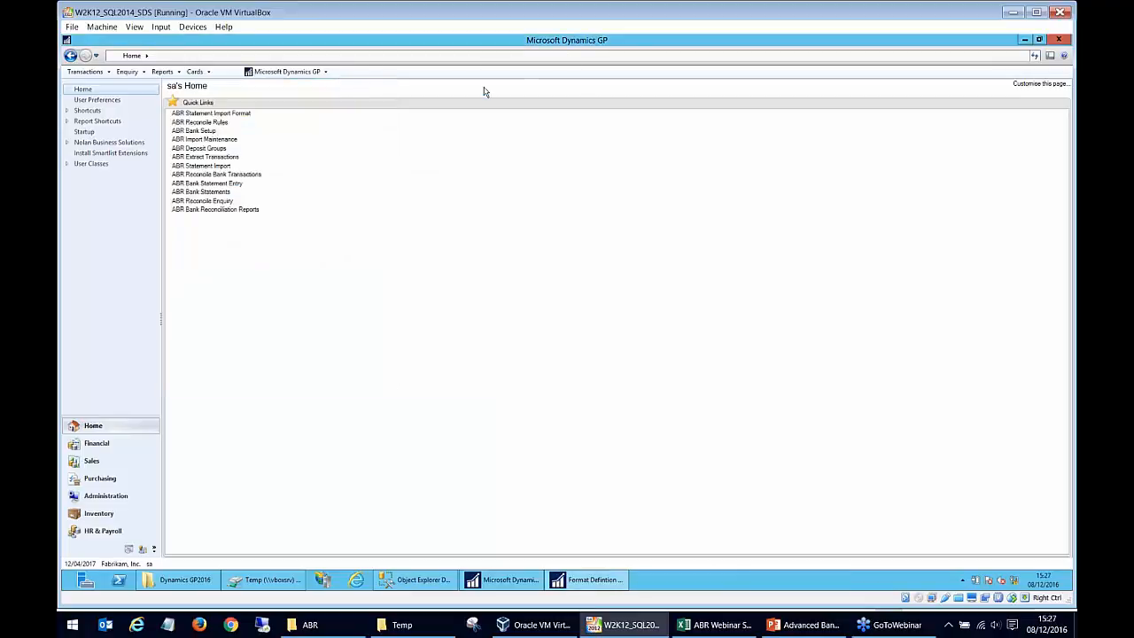
Open ABR Reconcile Bank Transactions for BARCLAYS and sort the GP transactions and statement details by descending match number.
{"action": "left_click", "coordinate": [253, 176]}
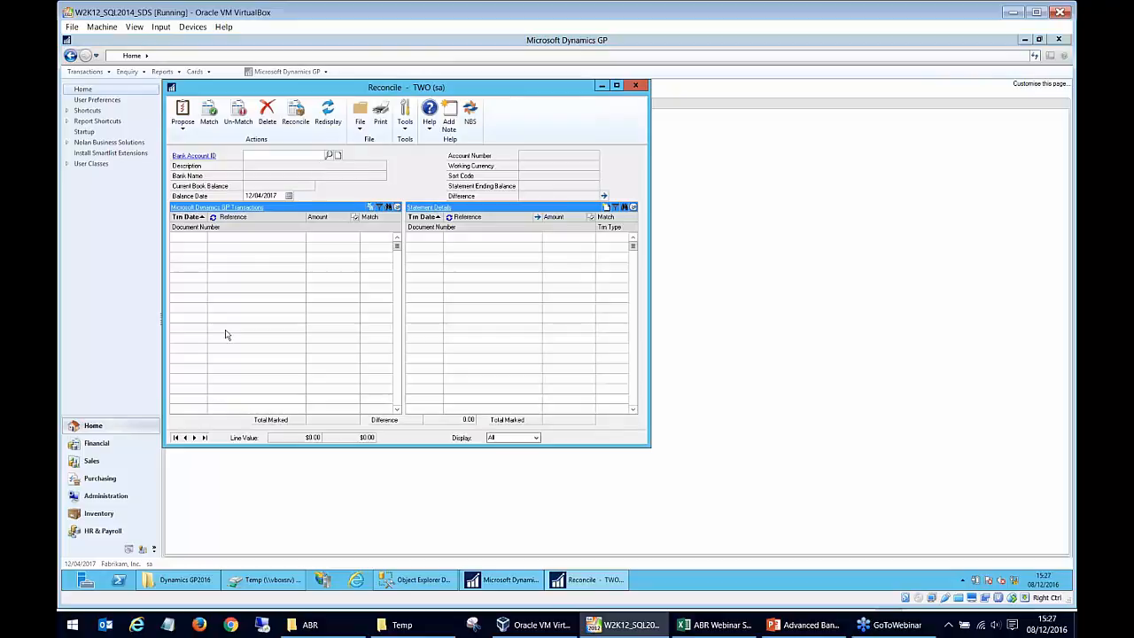
{"action": "left_click", "coordinate": [195, 437]}
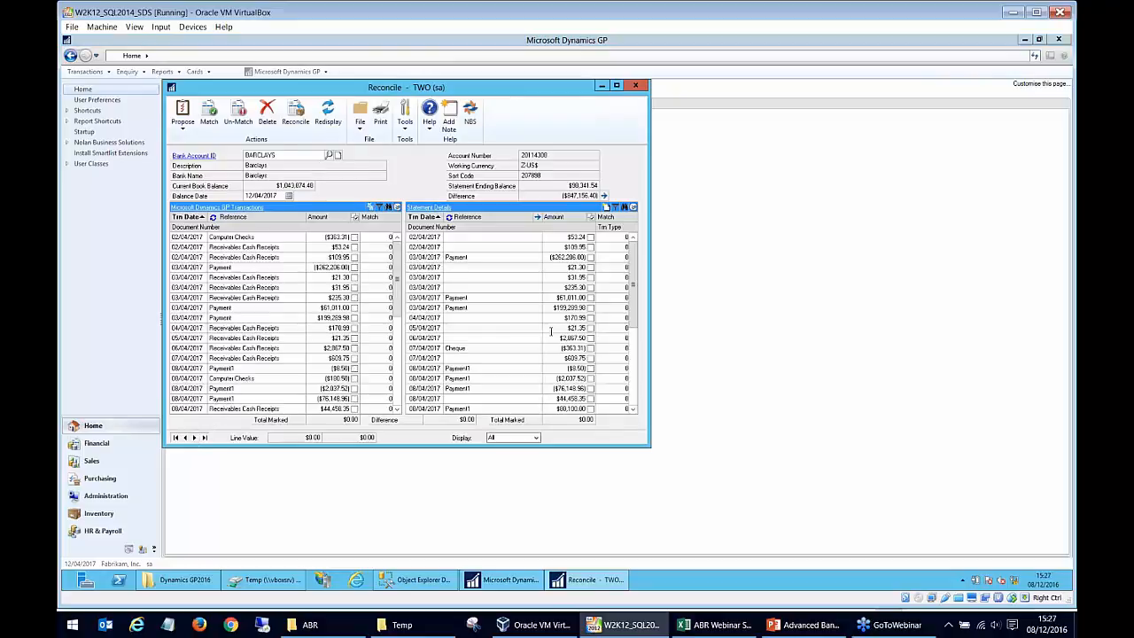
{"action": "left_click", "coordinate": [374, 217]}
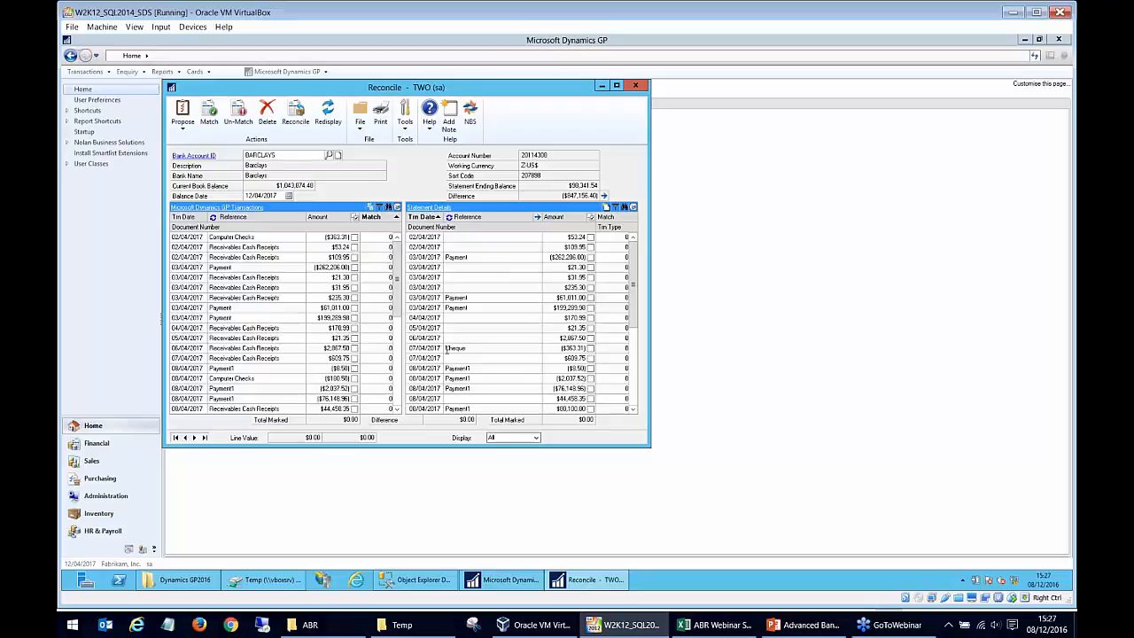
{"action": "left_click", "coordinate": [387, 220]}
{"action": "left_click", "coordinate": [233, 238]}
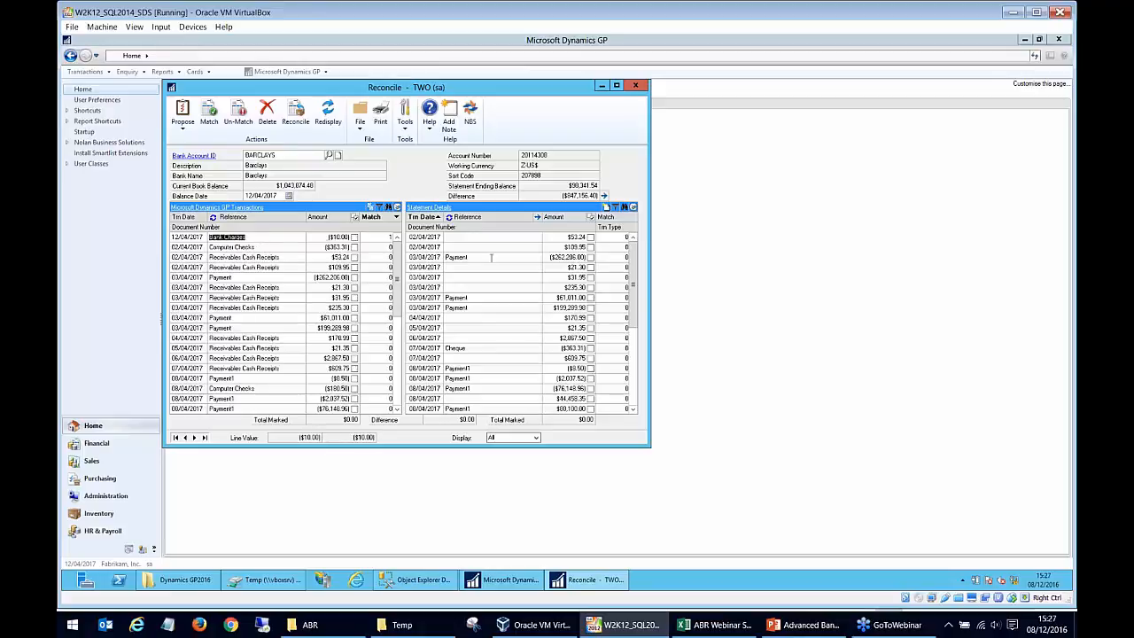
{"action": "left_click", "coordinate": [611, 218]}
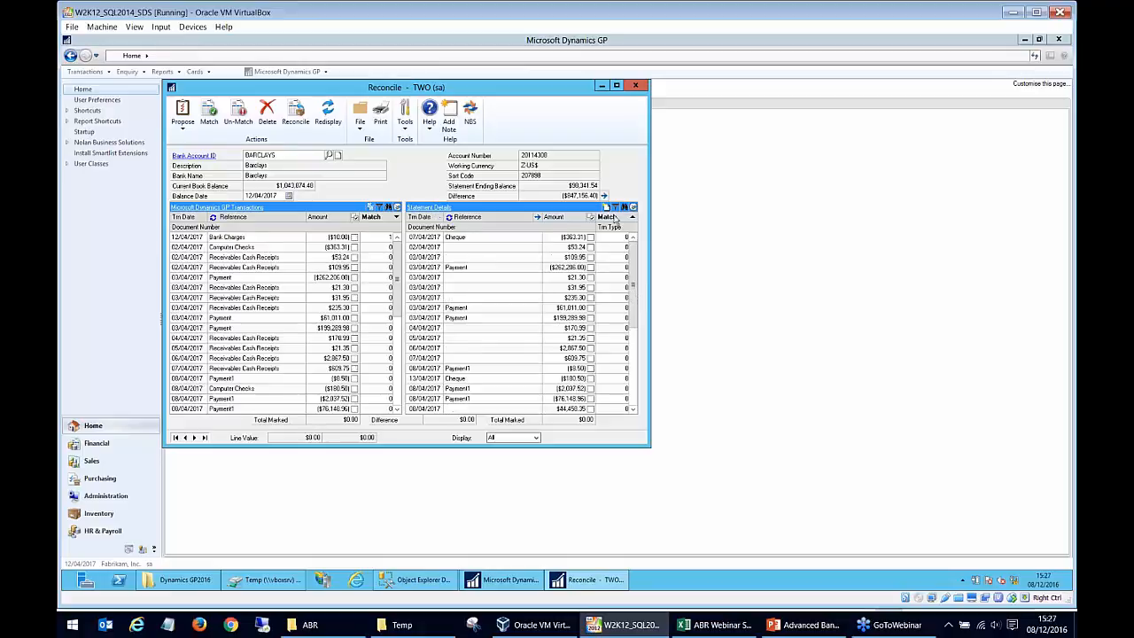
{"action": "left_click", "coordinate": [613, 219]}
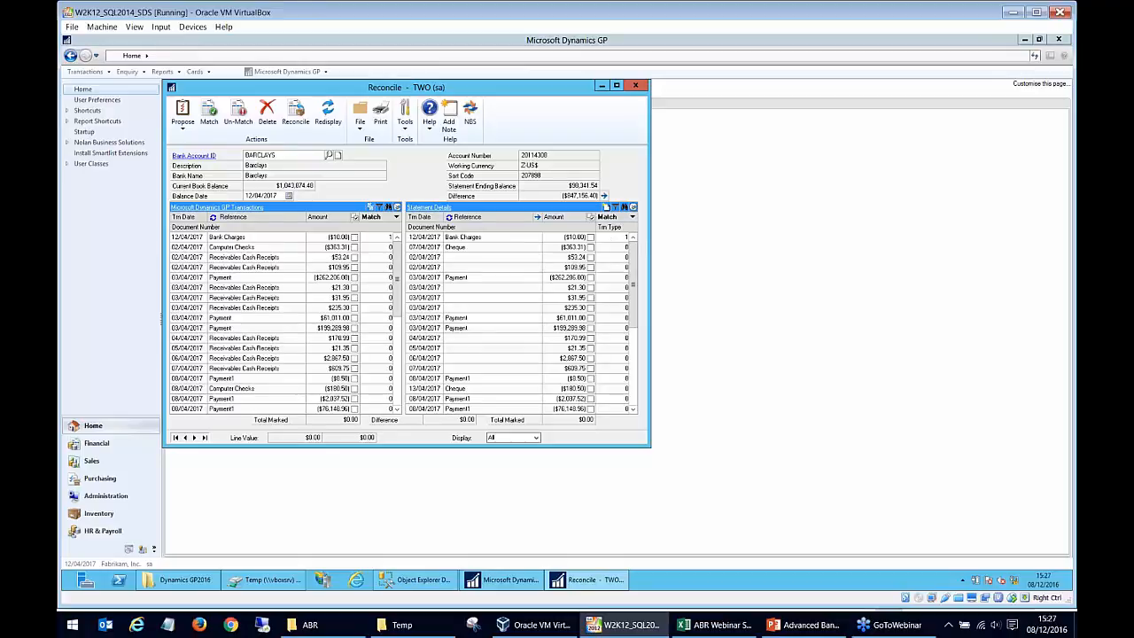
Inspect the Bank Charges transaction's document number in the expanded lines and swap Document Number into the main line of the GP transactions.
{"action": "left_click", "coordinate": [266, 237]}
{"action": "left_click", "coordinate": [397, 207]}
{"action": "left_click", "coordinate": [213, 249]}
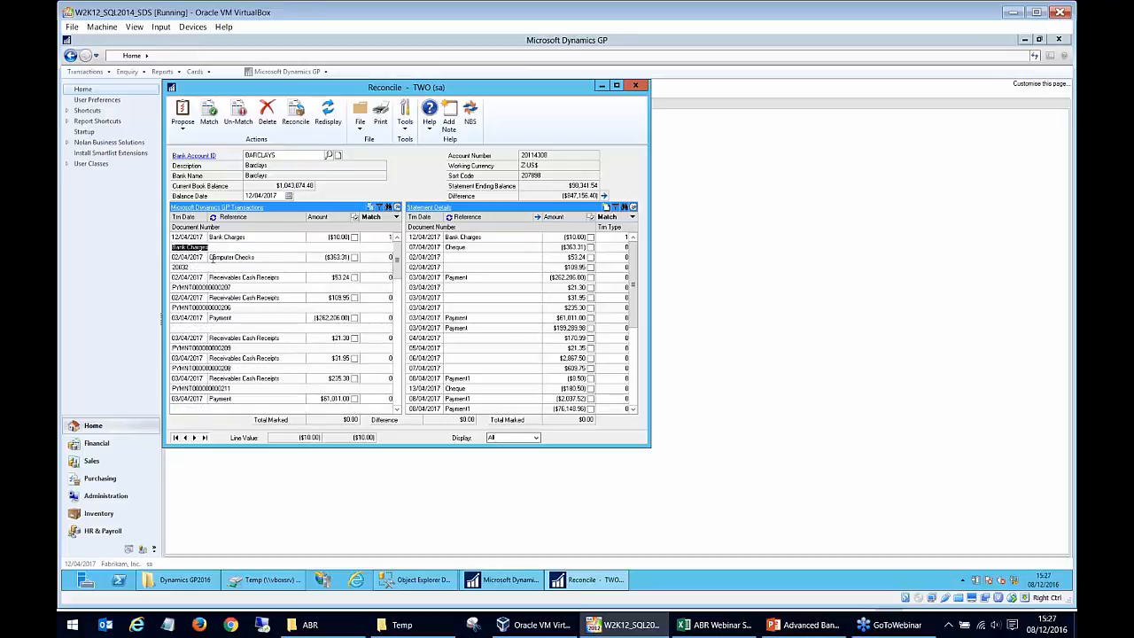
{"action": "left_click", "coordinate": [217, 249]}
{"action": "left_click", "coordinate": [398, 208]}
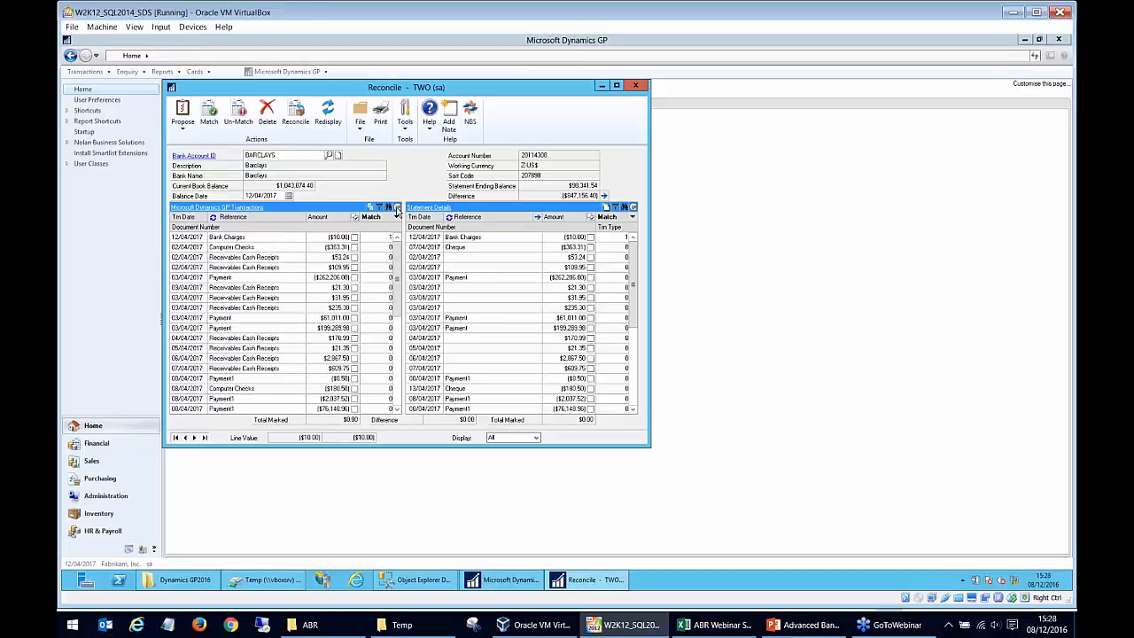
{"action": "left_click", "coordinate": [398, 208]}
{"action": "left_click", "coordinate": [252, 284]}
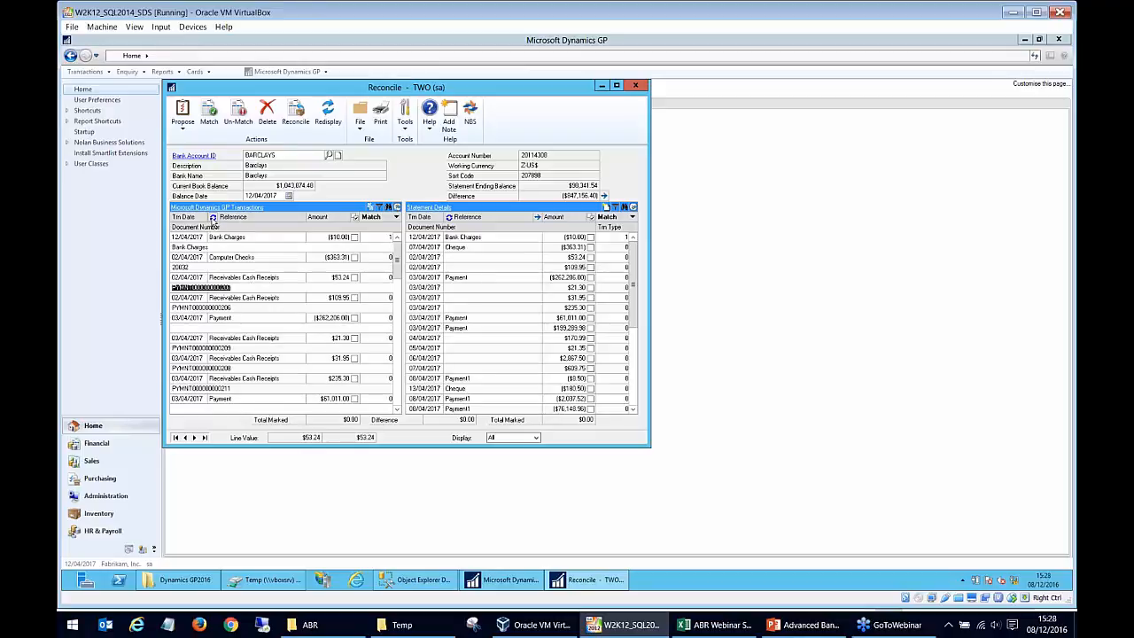
{"action": "left_click", "coordinate": [212, 217]}
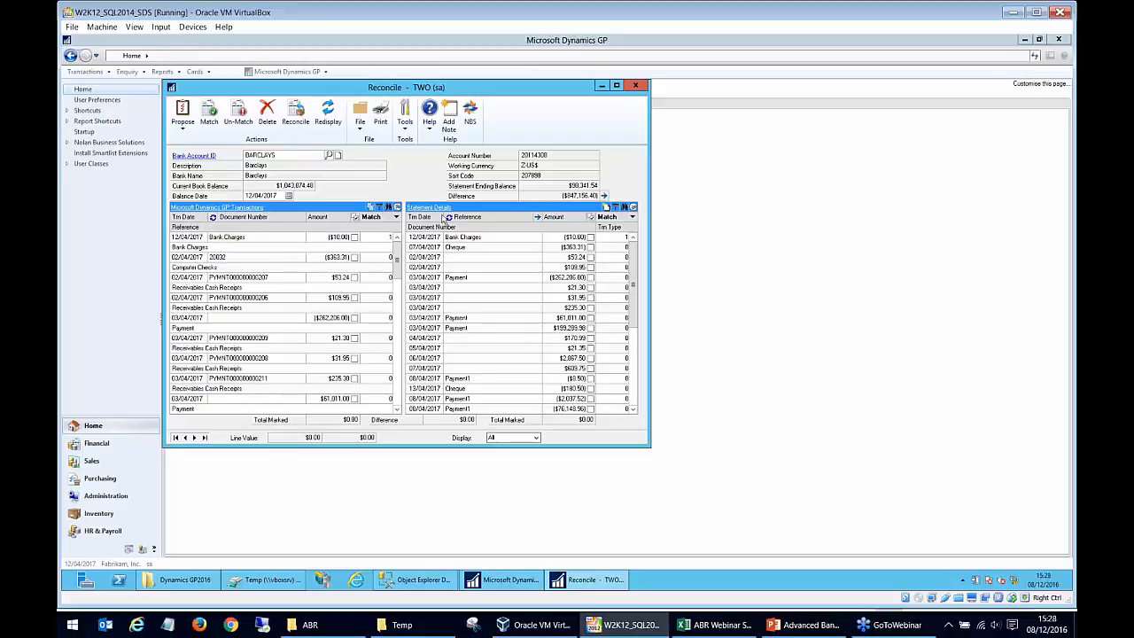
{"action": "left_click", "coordinate": [396, 216]}
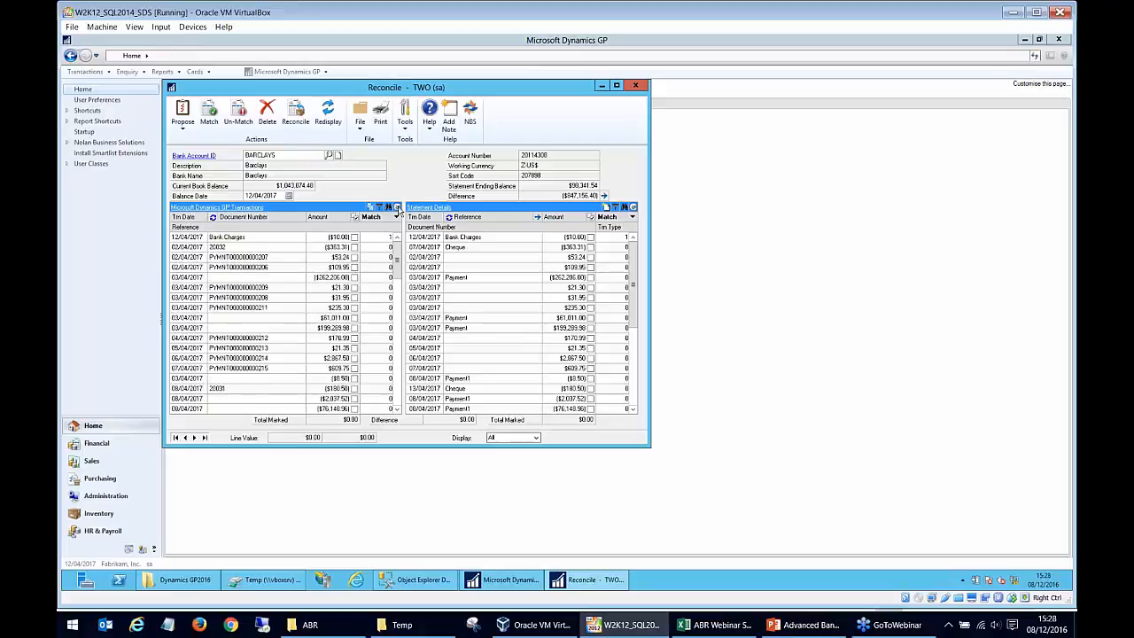
View the Find by Match Number window for the statement details and close it.
{"action": "left_click", "coordinate": [632, 217]}
{"action": "left_click", "coordinate": [633, 217]}
{"action": "left_click", "coordinate": [564, 239]}
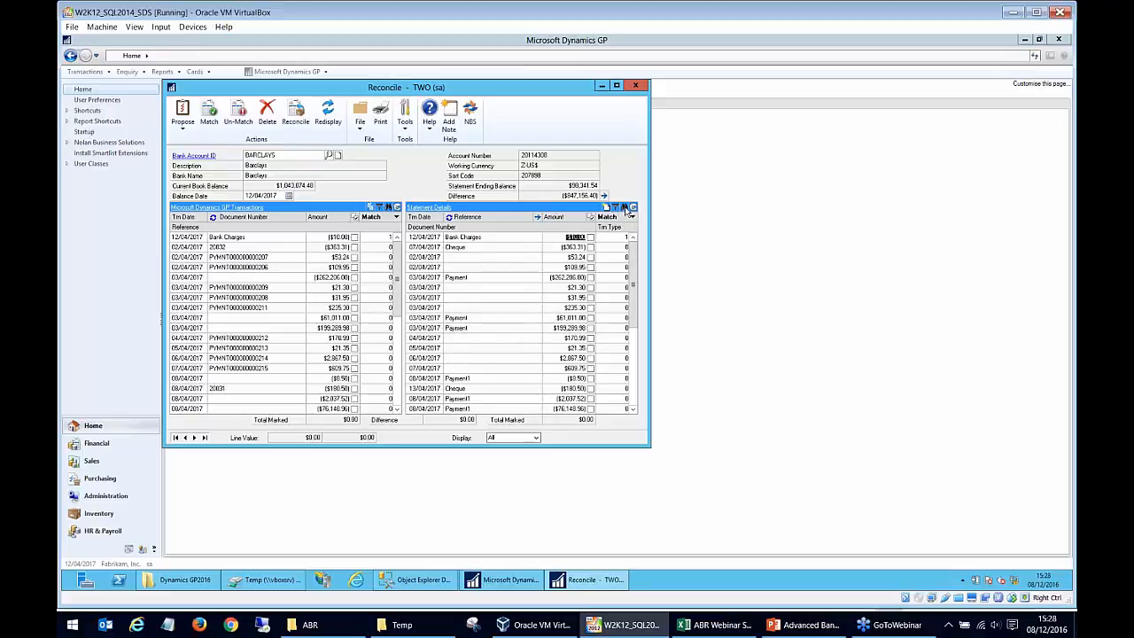
{"action": "left_click", "coordinate": [625, 208]}
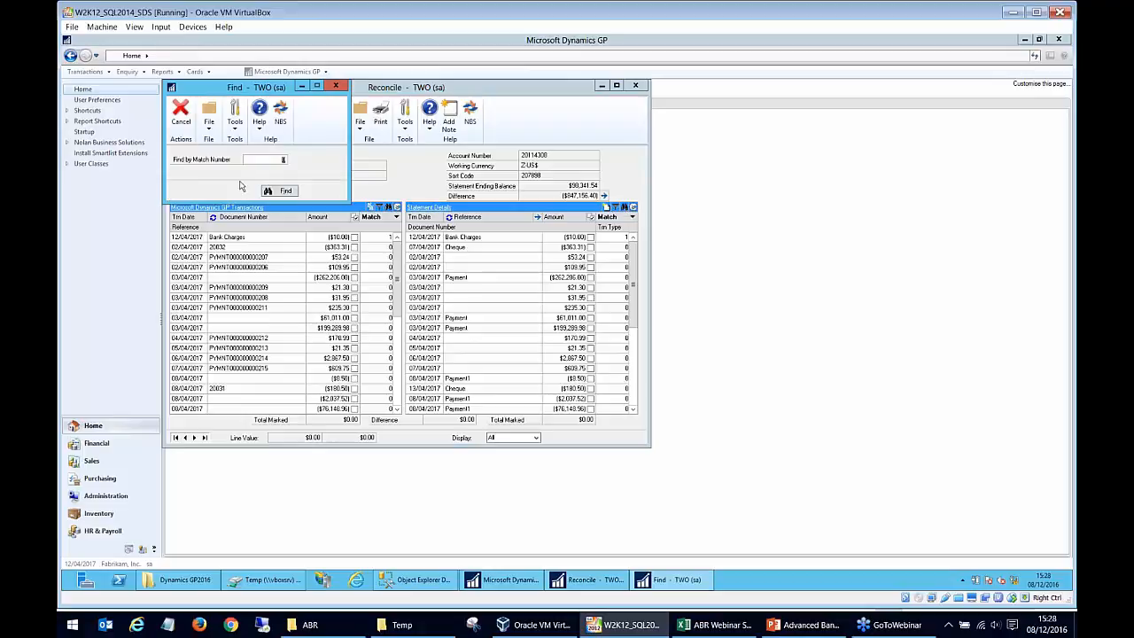
{"action": "left_click", "coordinate": [336, 86]}
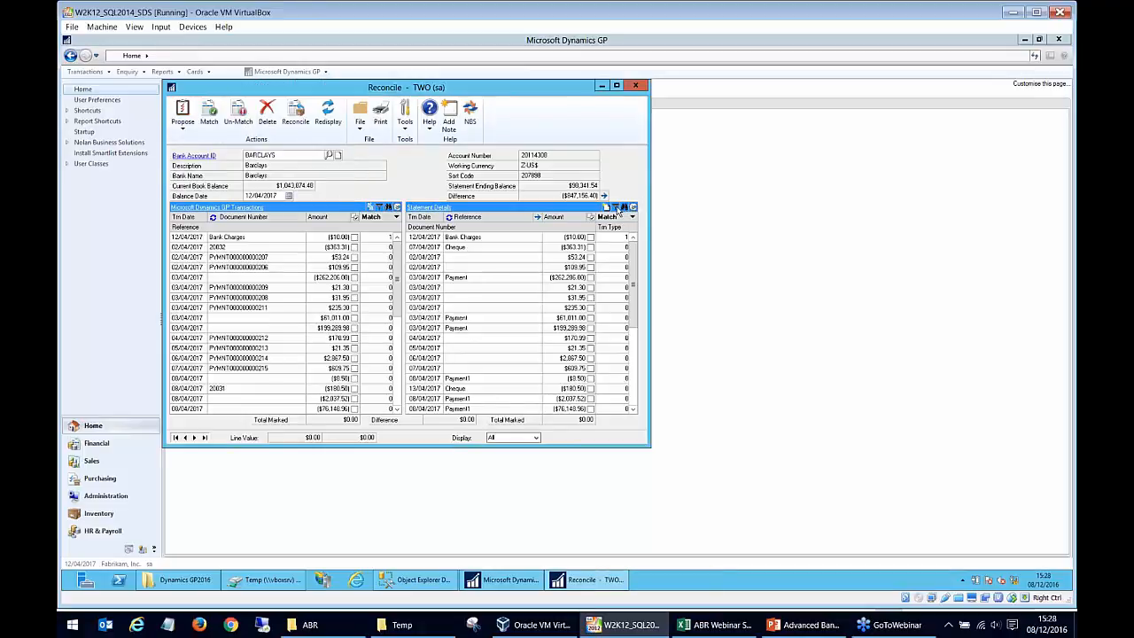
View the statement details' Filter Transactions window, sort the details by transaction date and check the filter window again.
{"action": "left_click", "coordinate": [616, 207]}
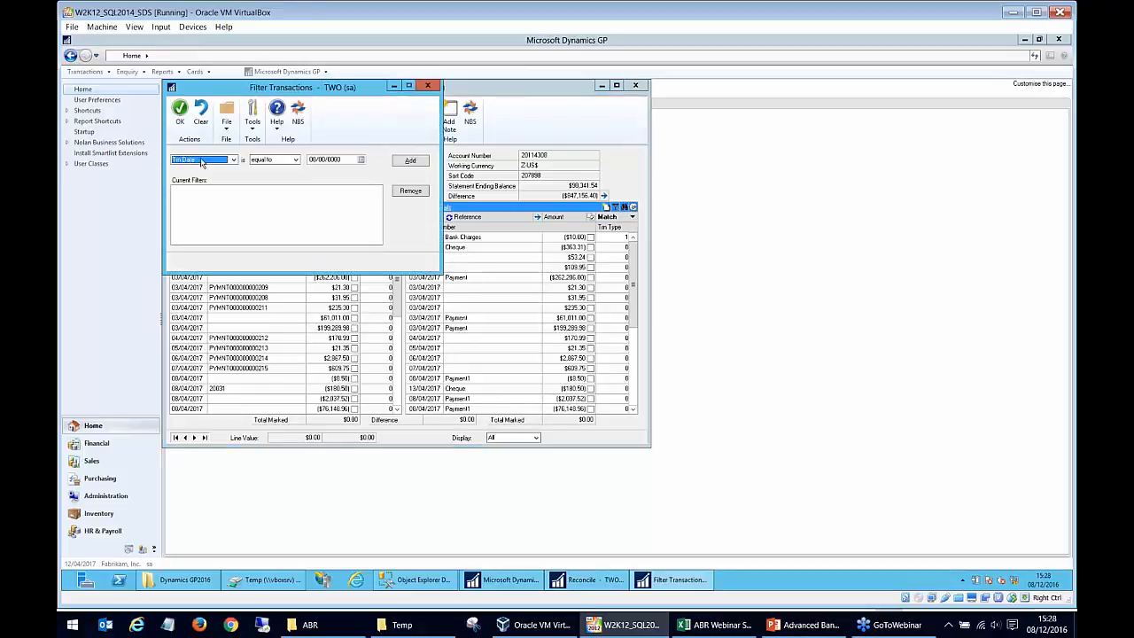
{"action": "left_click", "coordinate": [428, 86]}
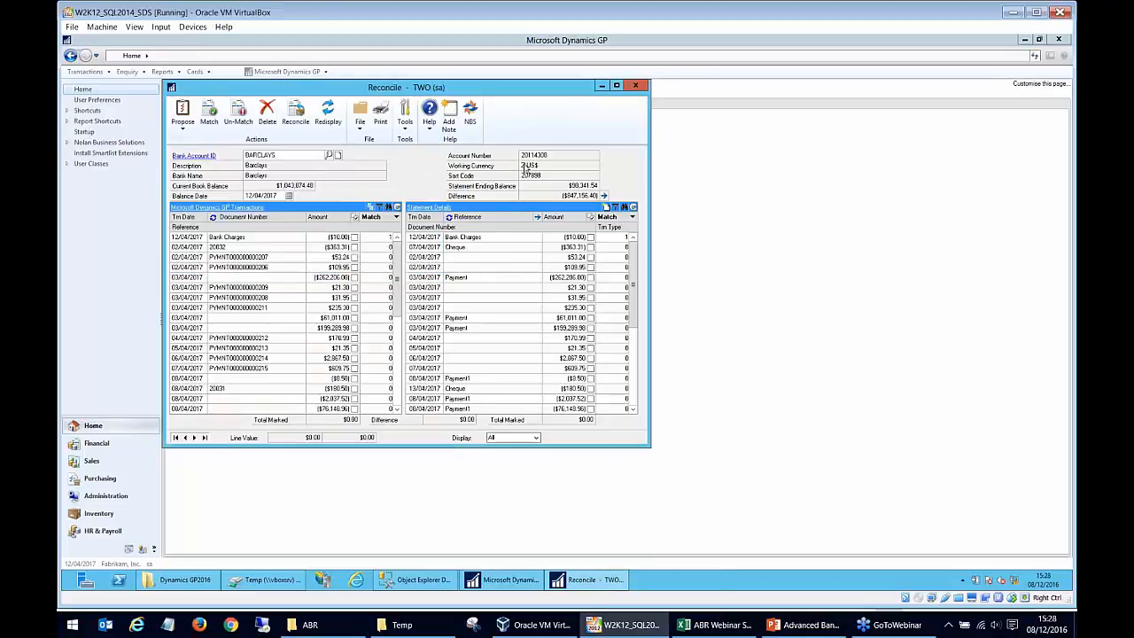
{"action": "left_click", "coordinate": [446, 237]}
{"action": "left_click", "coordinate": [424, 217]}
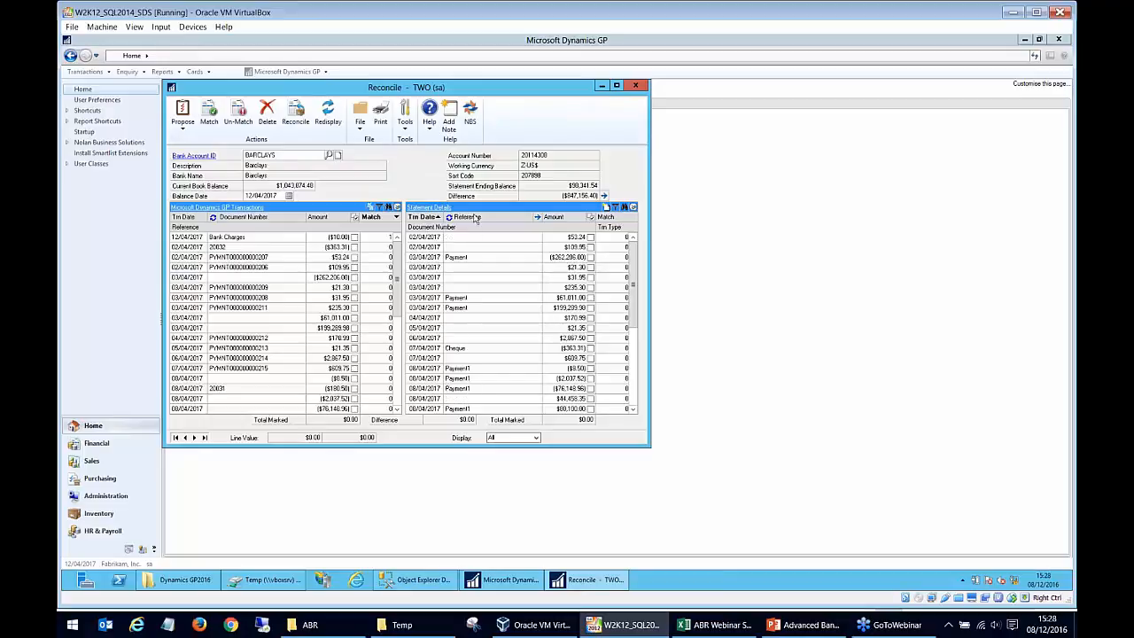
{"action": "left_click", "coordinate": [614, 207]}
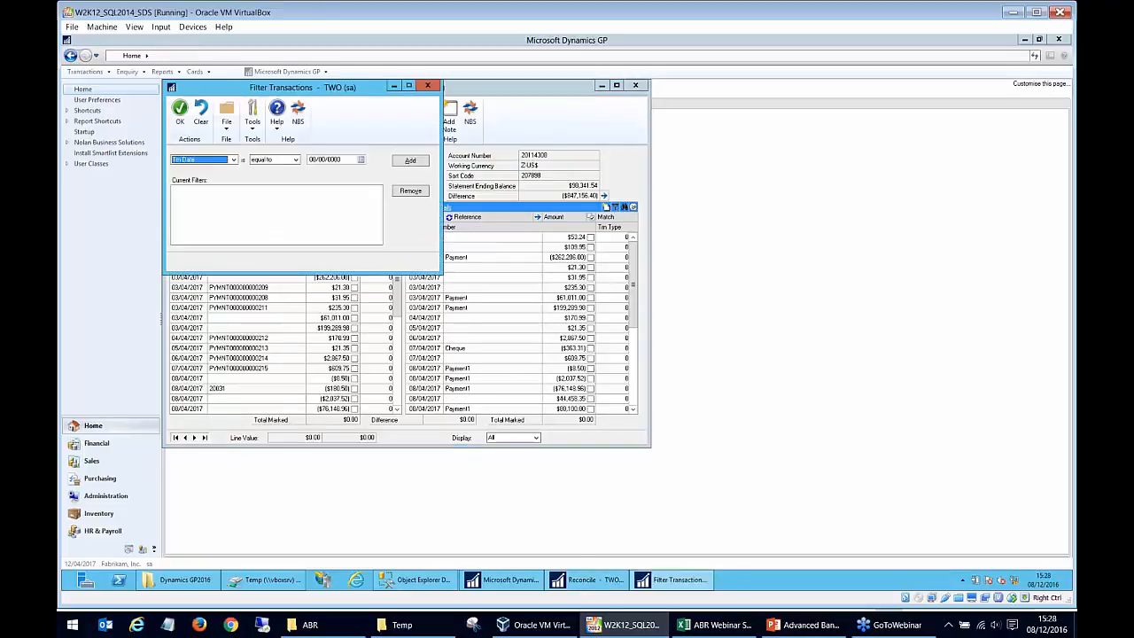
{"action": "left_click", "coordinate": [428, 86]}
Sort the statement details by reference, view the Document Number filter option and close the filter without adding one.
{"action": "left_click", "coordinate": [464, 218]}
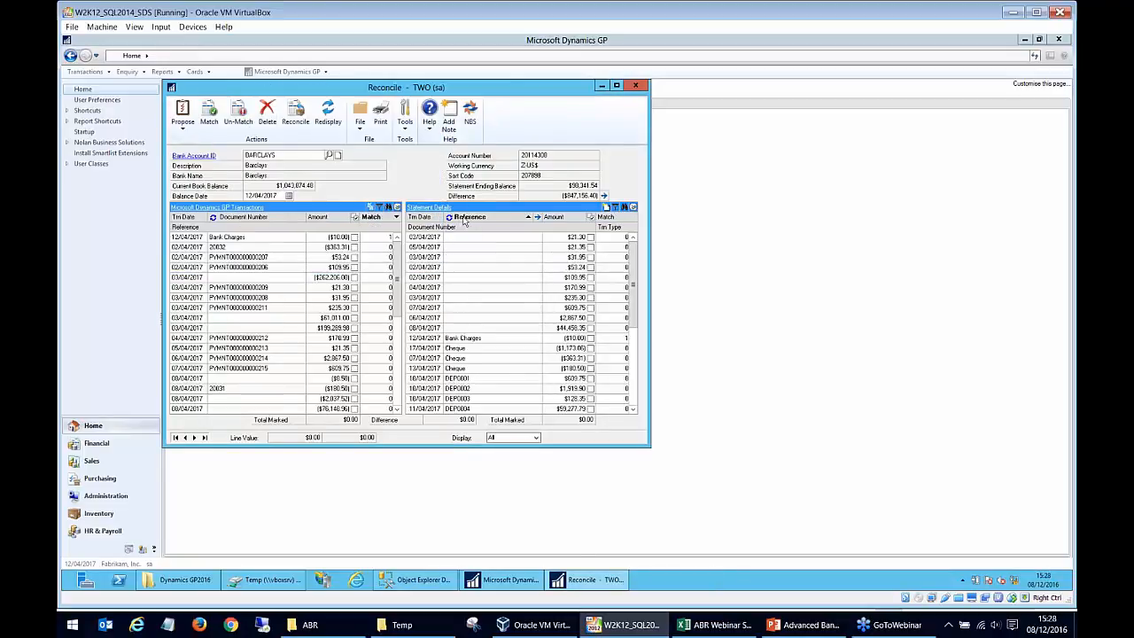
{"action": "left_click", "coordinate": [615, 207]}
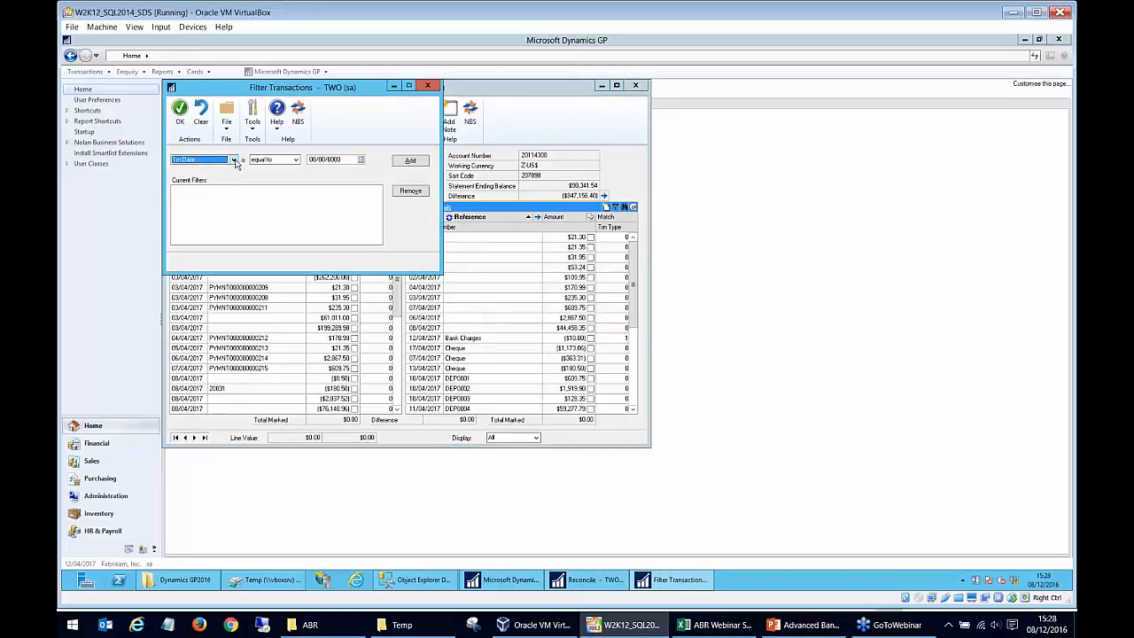
{"action": "left_click", "coordinate": [233, 160]}
{"action": "left_click", "coordinate": [216, 191]}
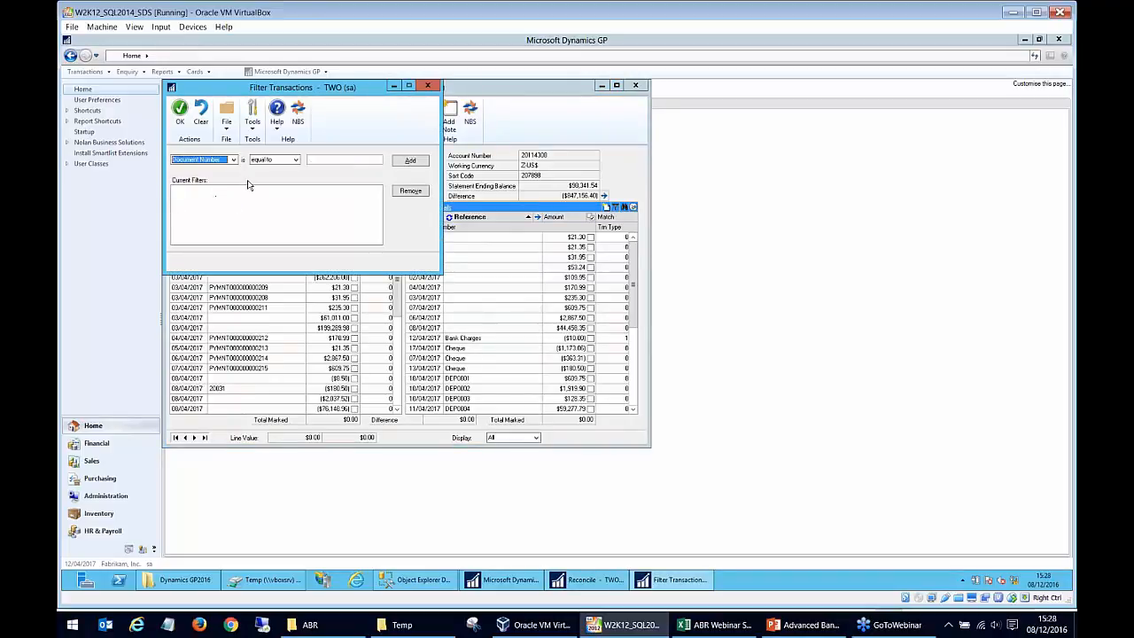
{"action": "left_click", "coordinate": [427, 86]}
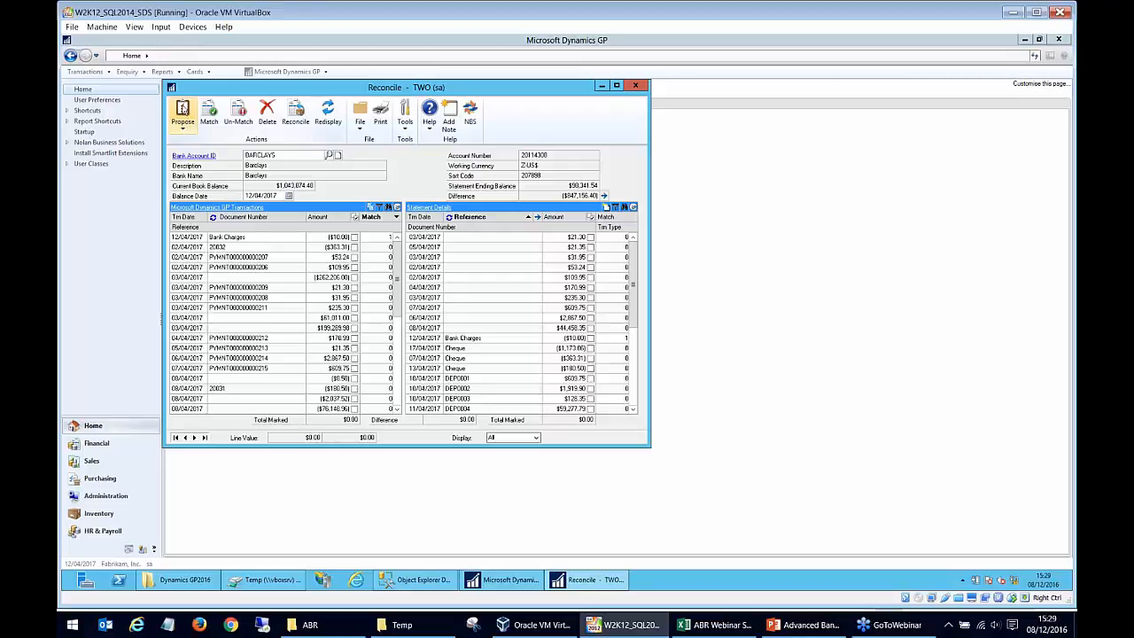
Propose matches for the BARCLAYS account and sort both transaction lists by ascending match number.
{"action": "left_click", "coordinate": [185, 112]}
{"action": "left_click", "coordinate": [196, 141]}
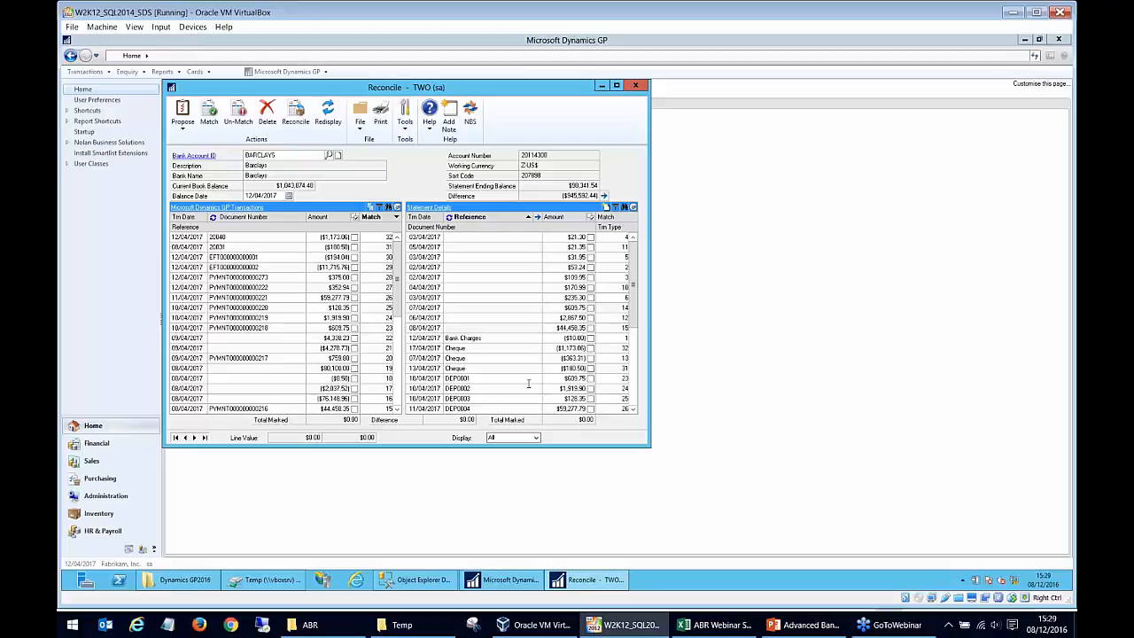
{"action": "left_click", "coordinate": [376, 217]}
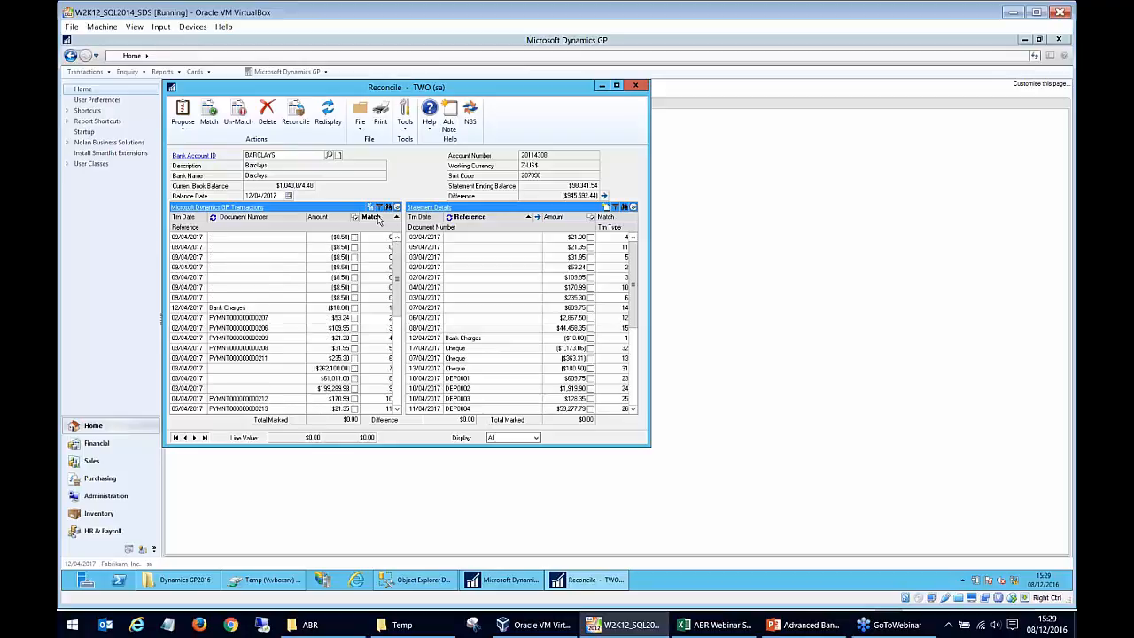
{"action": "left_click", "coordinate": [618, 219]}
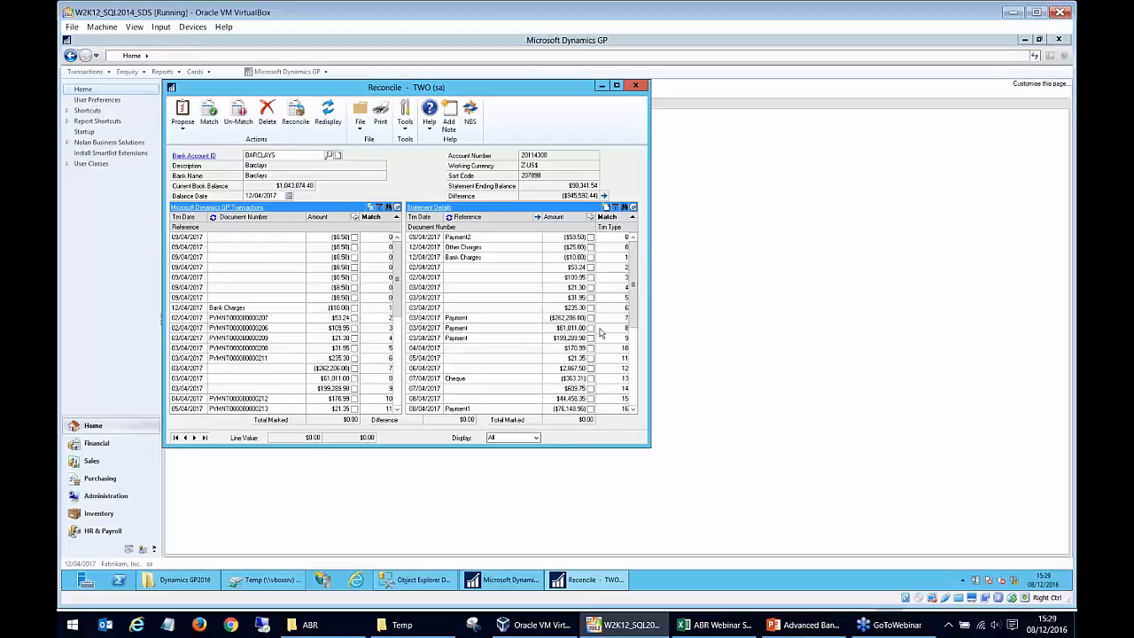
Review the proposed match numbers through the whole statement list and locate the unmatched Payment2 line.
{"action": "left_click_drag", "start_coordinate": [398, 306], "coordinate": [397, 280]}
{"action": "left_click_drag", "start_coordinate": [634, 263], "coordinate": [633, 388]}
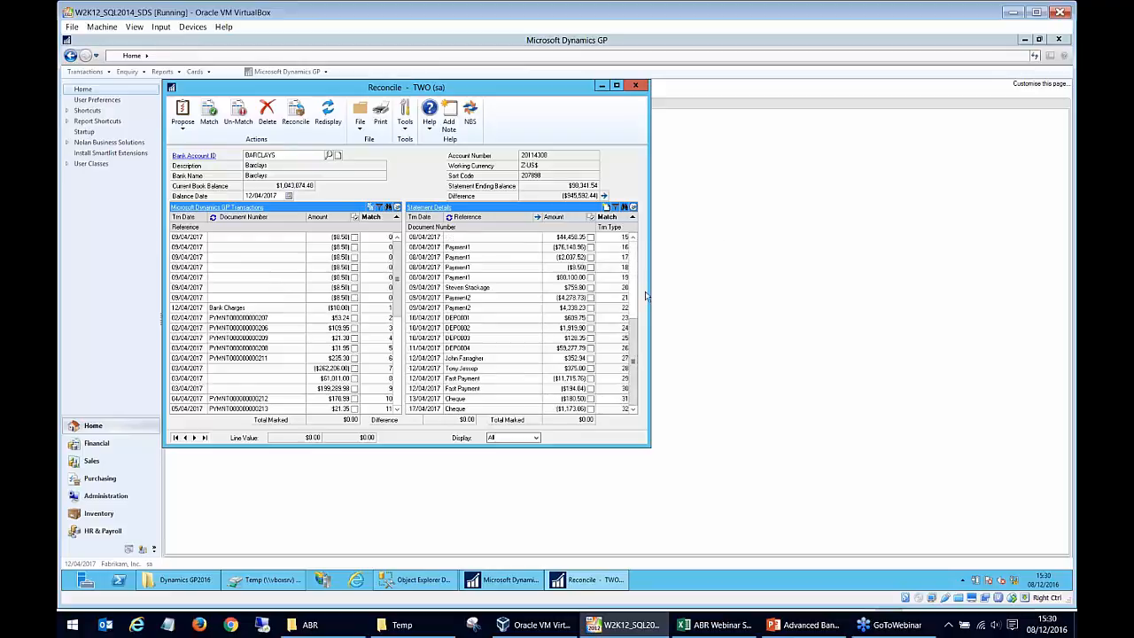
{"action": "left_click", "coordinate": [633, 238]}
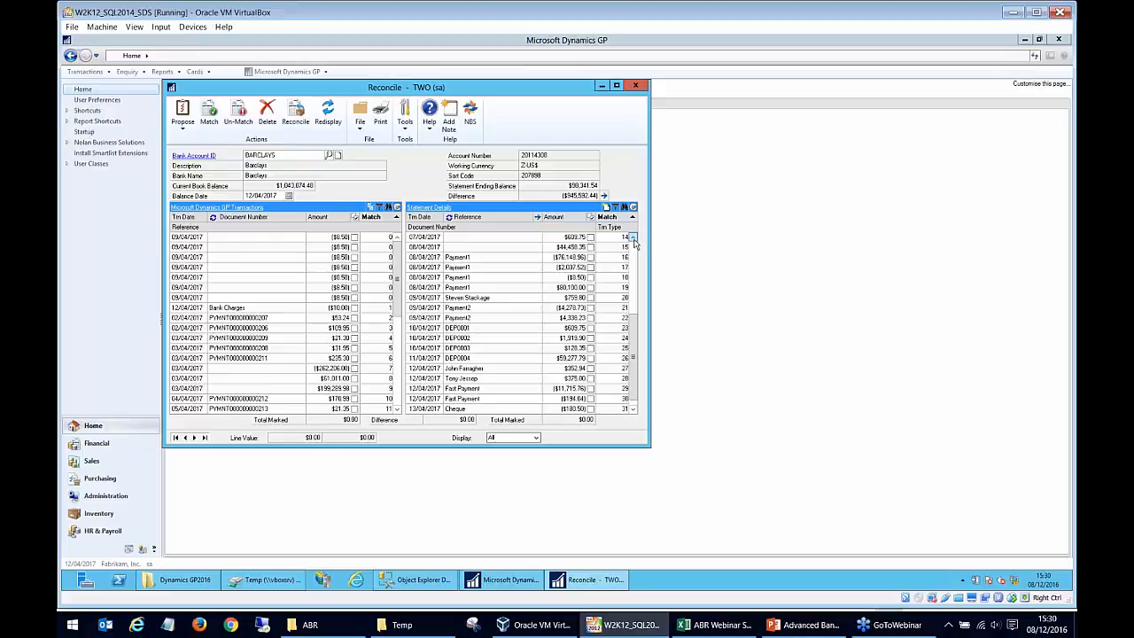
{"action": "left_click_drag", "start_coordinate": [635, 297], "coordinate": [637, 244]}
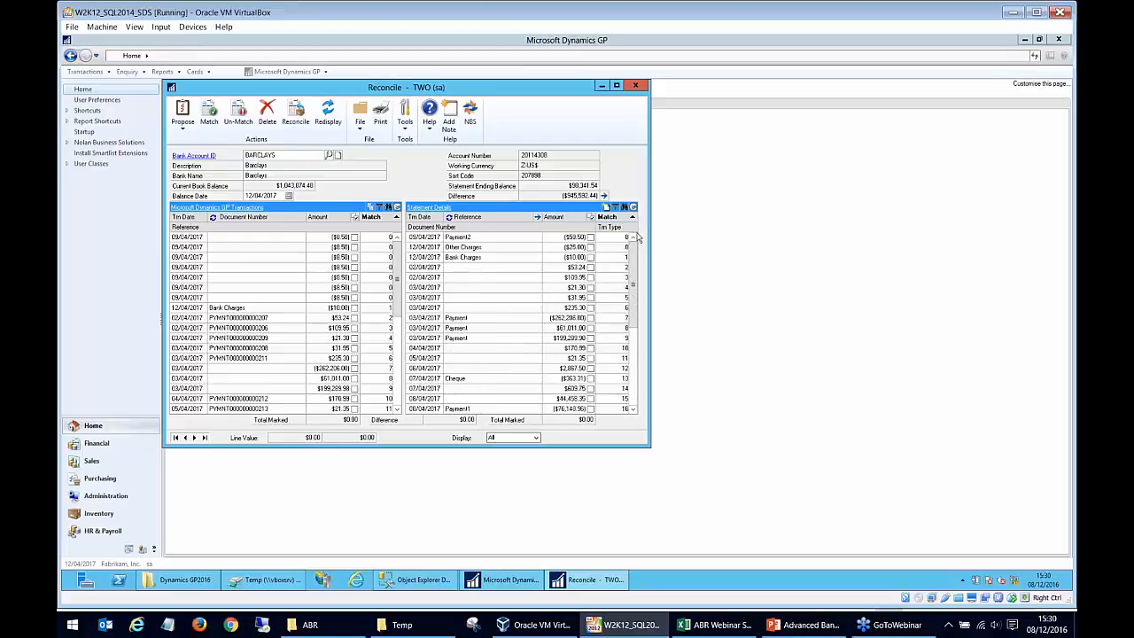
{"action": "left_click", "coordinate": [475, 238]}
Swap Reference back into the main line of the GP transactions and inspect the unmatched Payment2 entries.
{"action": "left_click", "coordinate": [213, 218]}
{"action": "left_click", "coordinate": [237, 238]}
{"action": "left_click", "coordinate": [230, 297]}
{"action": "left_click", "coordinate": [236, 248]}
{"action": "left_click", "coordinate": [234, 258]}
{"action": "left_click", "coordinate": [235, 267]}
{"action": "left_click", "coordinate": [235, 278]}
{"action": "left_click", "coordinate": [235, 288]}
{"action": "left_click", "coordinate": [236, 297]}
{"action": "left_click", "coordinate": [236, 288]}
{"action": "left_click", "coordinate": [236, 277]}
{"action": "left_click", "coordinate": [236, 268]}
{"action": "left_click", "coordinate": [237, 257]}
{"action": "left_click", "coordinate": [237, 248]}
{"action": "left_click", "coordinate": [240, 238]}
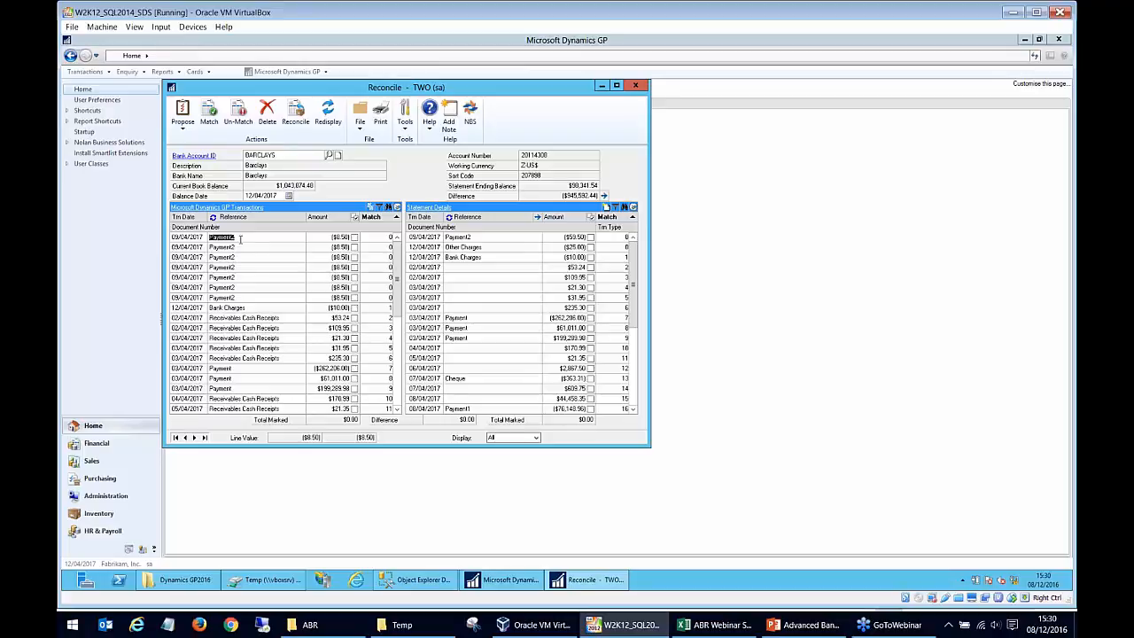
Mark the seven unmatched $8.50 Payment2 GP transactions and the $59.50 Payment2 statement line for matching.
{"action": "left_click", "coordinate": [354, 298]}
{"action": "left_click", "coordinate": [354, 287]}
{"action": "left_click", "coordinate": [354, 277]}
{"action": "left_click", "coordinate": [354, 267]}
{"action": "left_click", "coordinate": [355, 257]}
{"action": "left_click", "coordinate": [355, 248]}
{"action": "left_click", "coordinate": [354, 237]}
{"action": "left_click", "coordinate": [590, 237]}
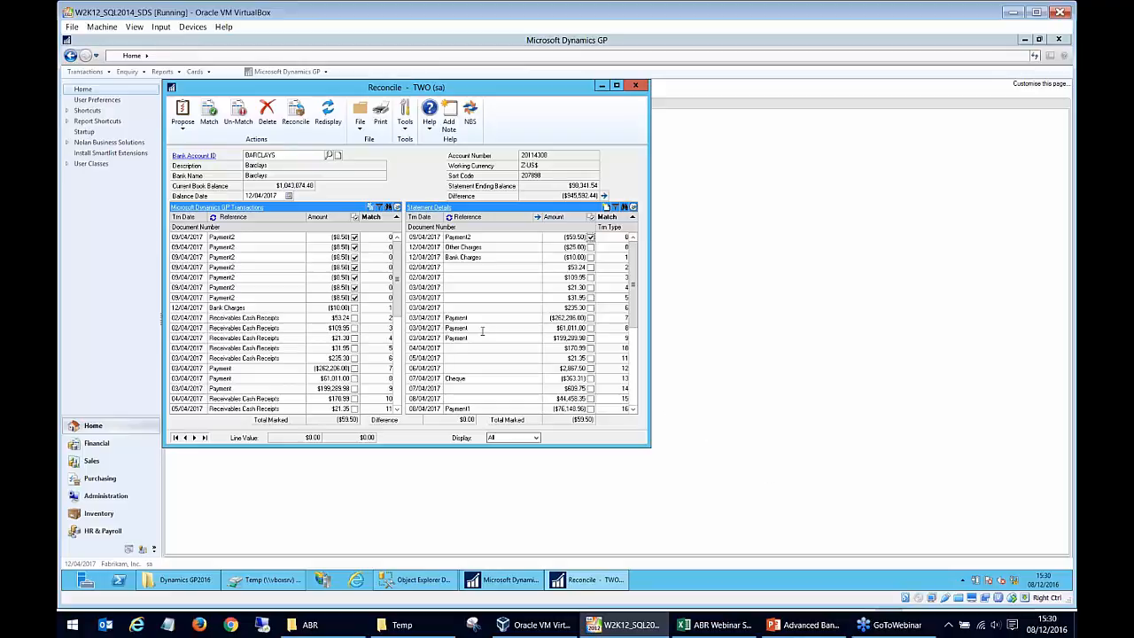
Match the marked Payment2 transactions and check their shared match number at the end of both transaction lists.
{"action": "left_click", "coordinate": [209, 112]}
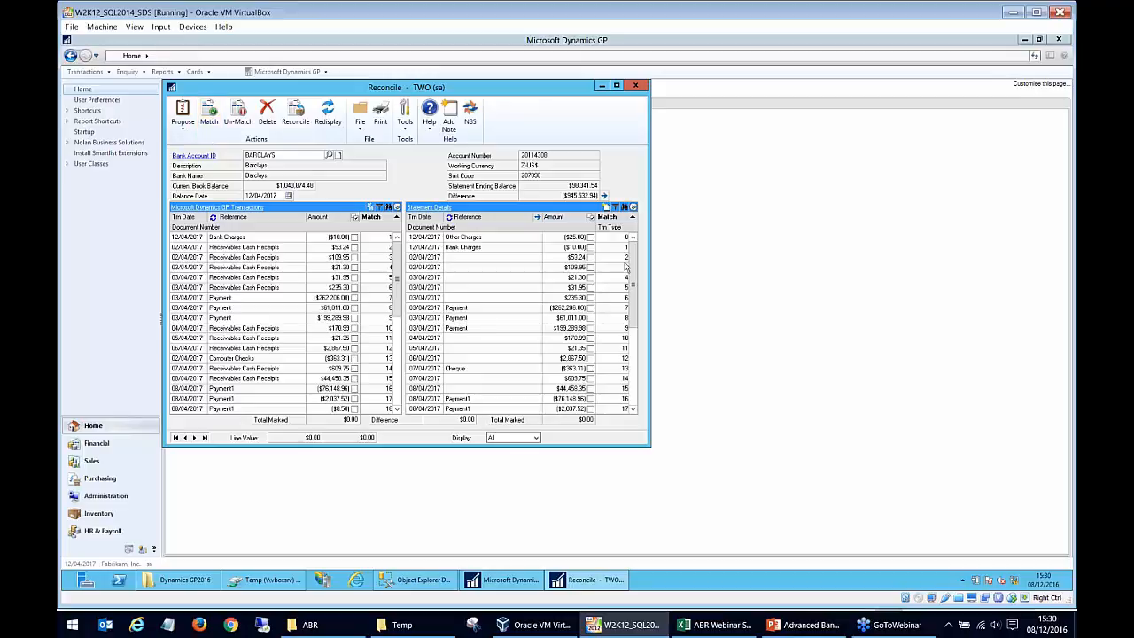
{"action": "scroll", "coordinate": [634, 291], "scroll_direction": "down", "scroll_amount": 5}
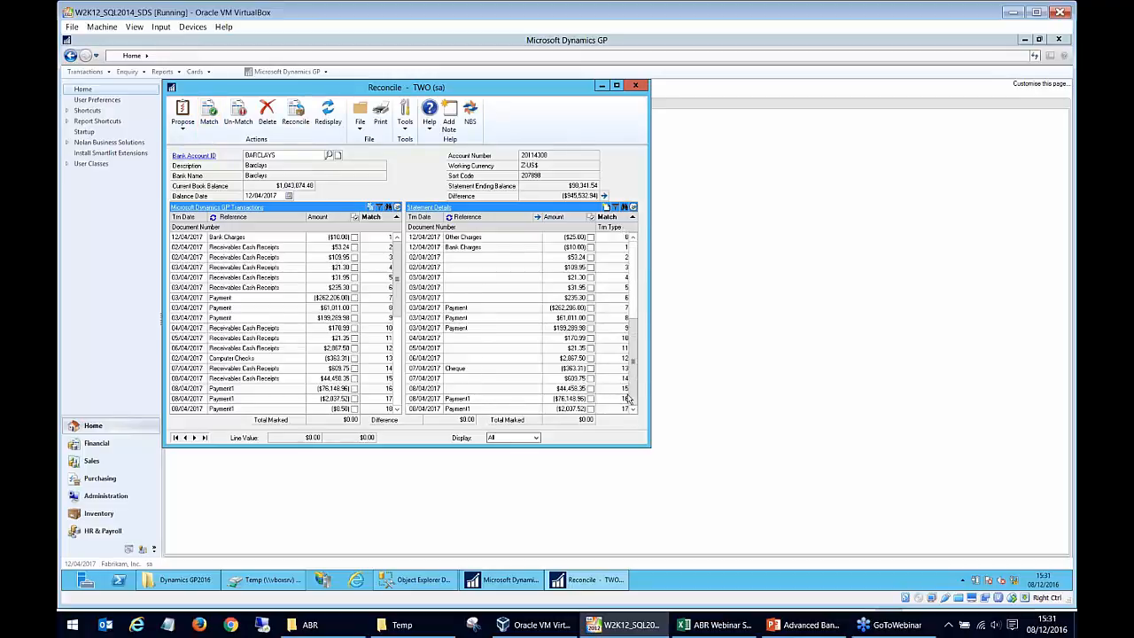
{"action": "left_click", "coordinate": [474, 410]}
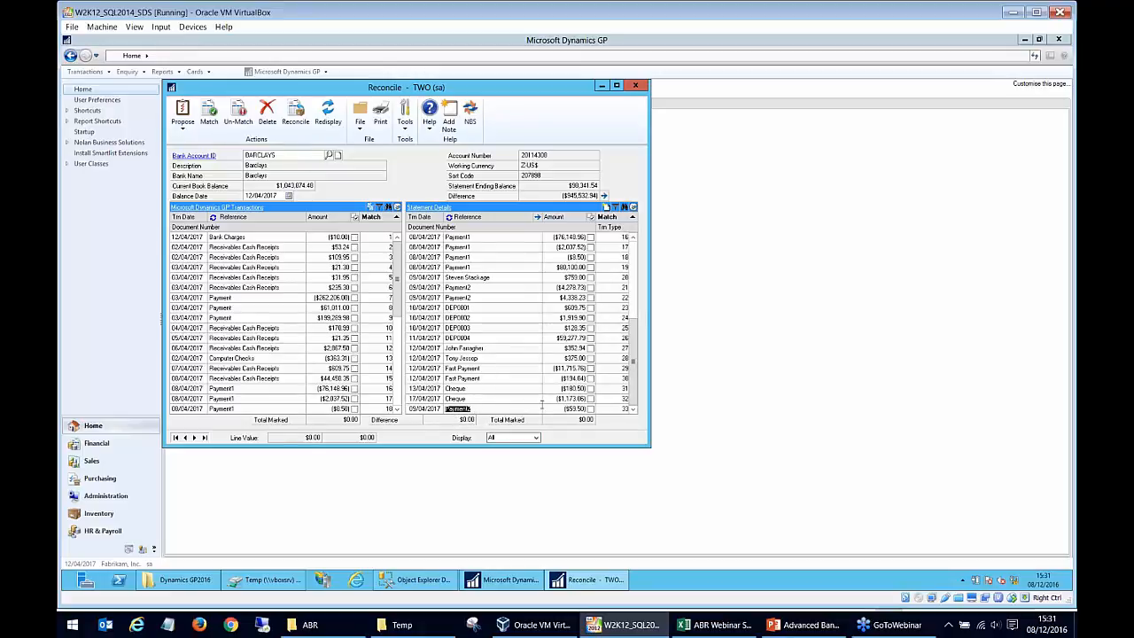
{"action": "left_click_drag", "start_coordinate": [397, 273], "coordinate": [399, 383]}
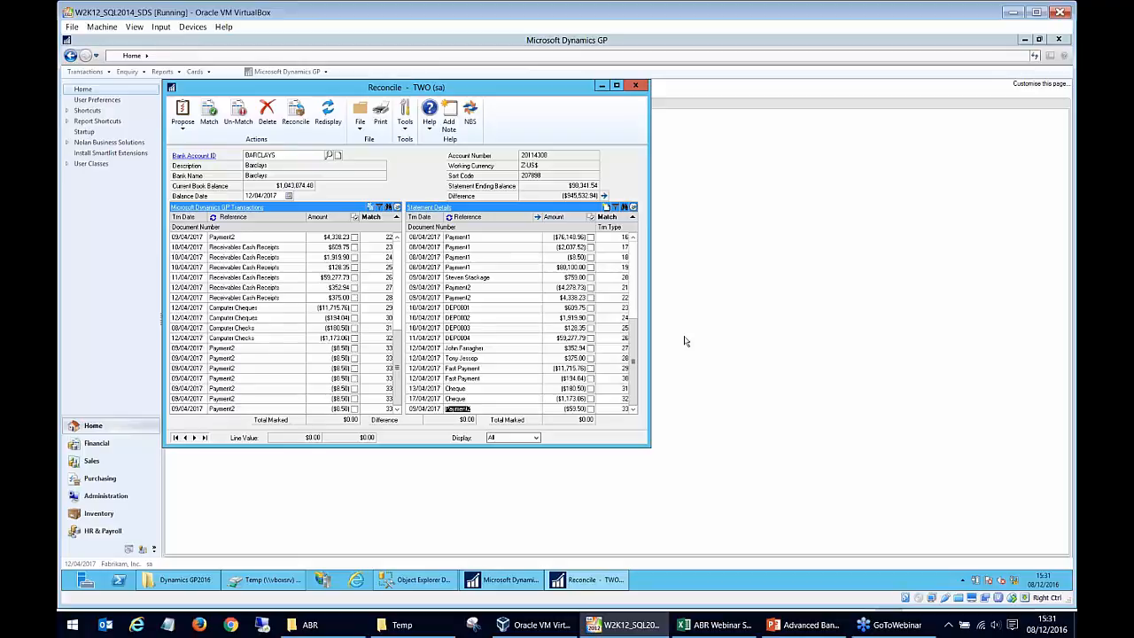
{"action": "scroll", "coordinate": [611, 277], "scroll_direction": "up", "scroll_amount": 5}
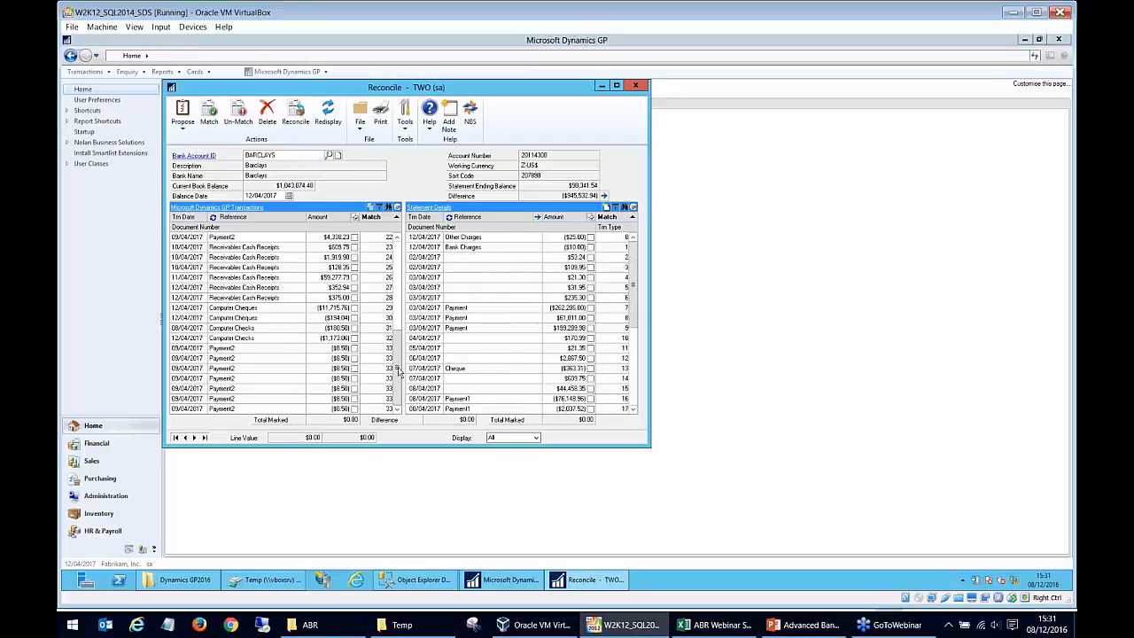
{"action": "scroll", "coordinate": [382, 266], "scroll_direction": "up", "scroll_amount": 7}
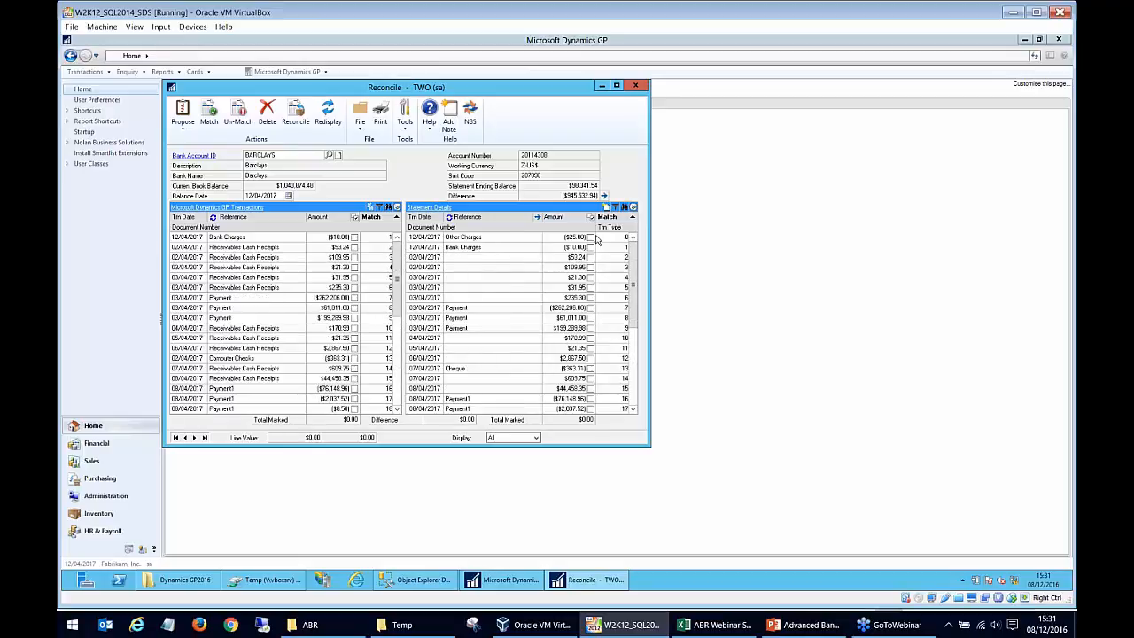
Compare the unmatched Other Charges statement line with its row in the ABR Webinar Statement file in Excel, checking the transaction type column.
{"action": "left_click", "coordinate": [511, 238]}
{"action": "left_click", "coordinate": [716, 625]}
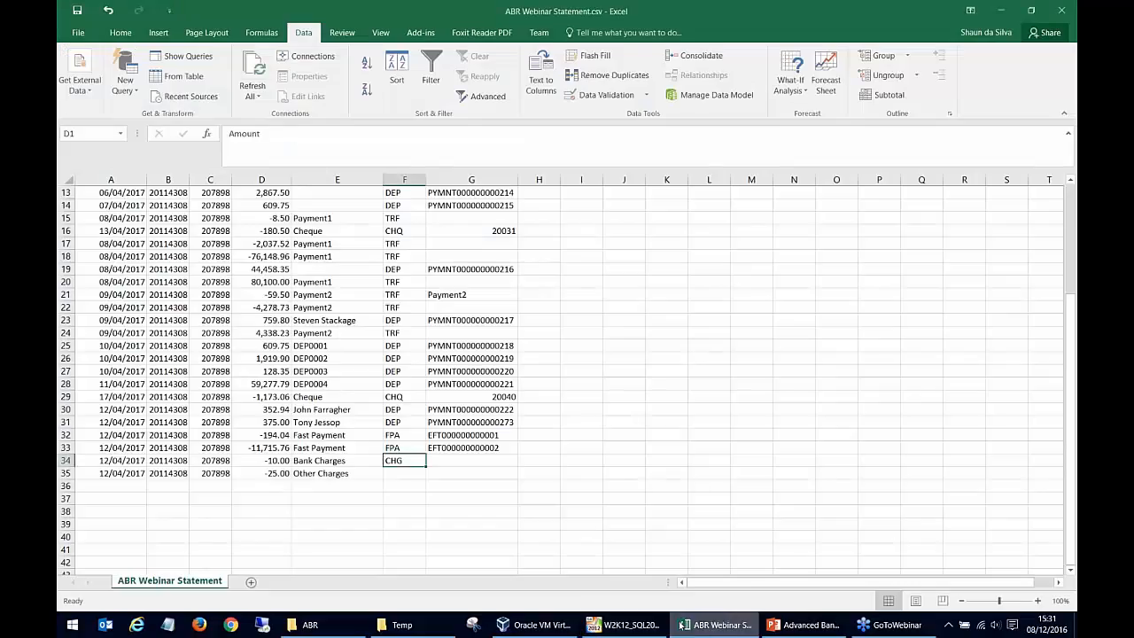
{"action": "left_click", "coordinate": [394, 483]}
{"action": "left_click", "coordinate": [394, 474]}
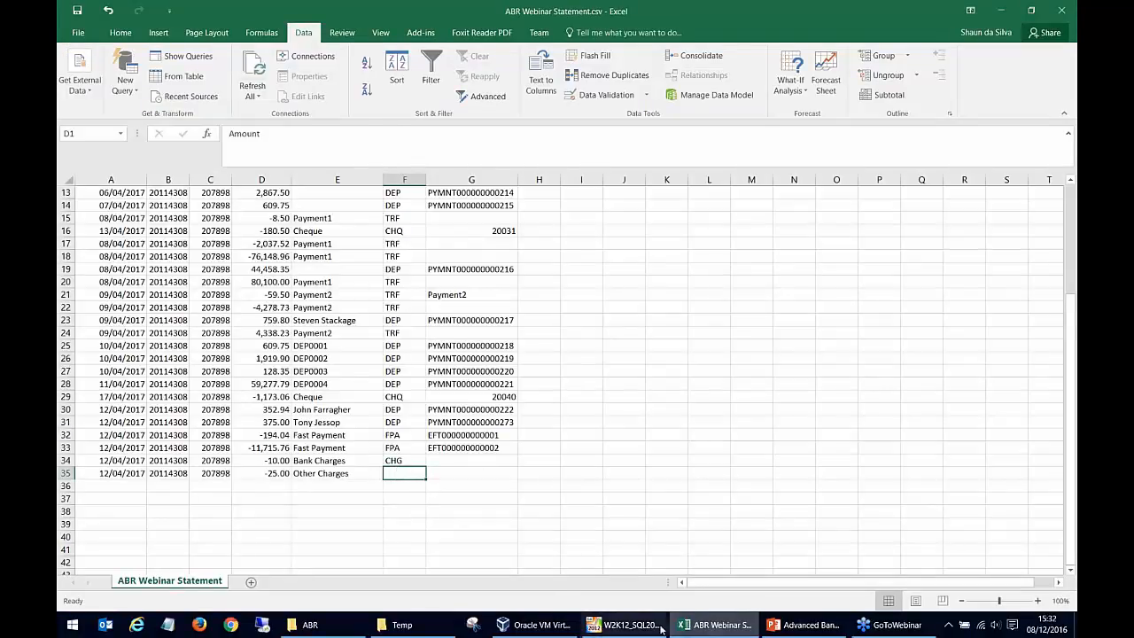
{"action": "left_click", "coordinate": [624, 625]}
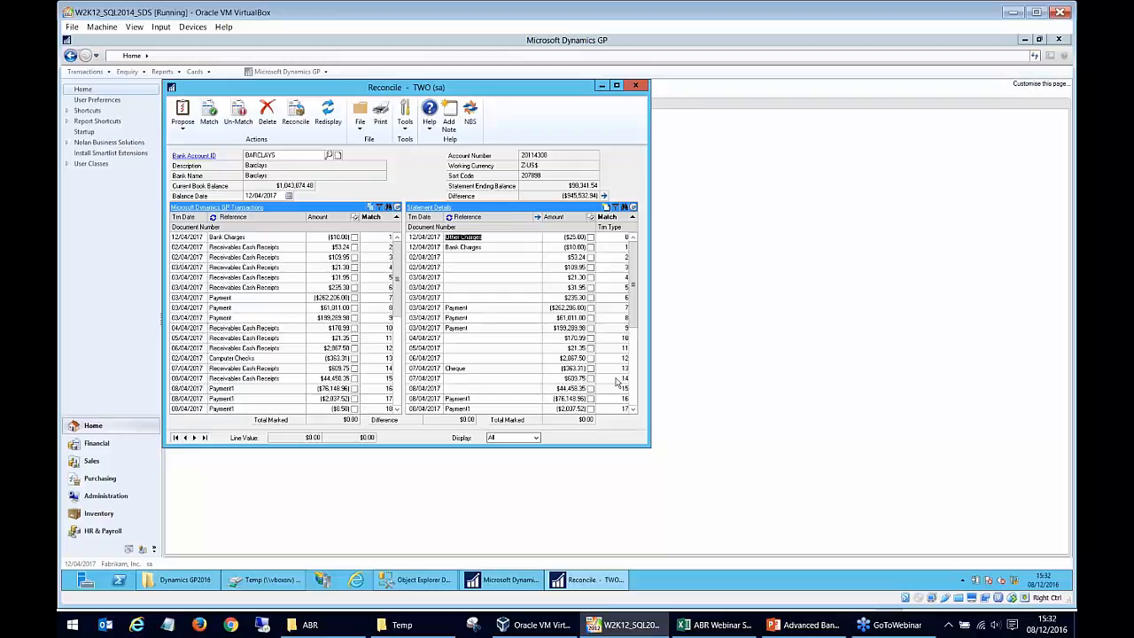
{"action": "left_click", "coordinate": [496, 248]}
{"action": "left_click", "coordinate": [495, 239]}
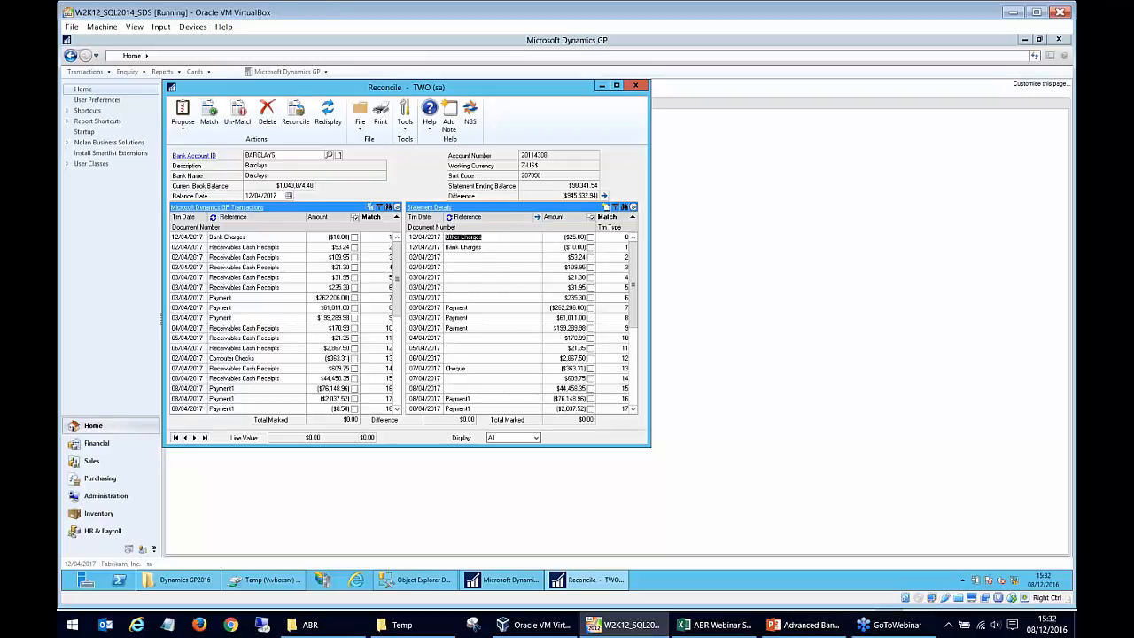
{"action": "left_click", "coordinate": [508, 237]}
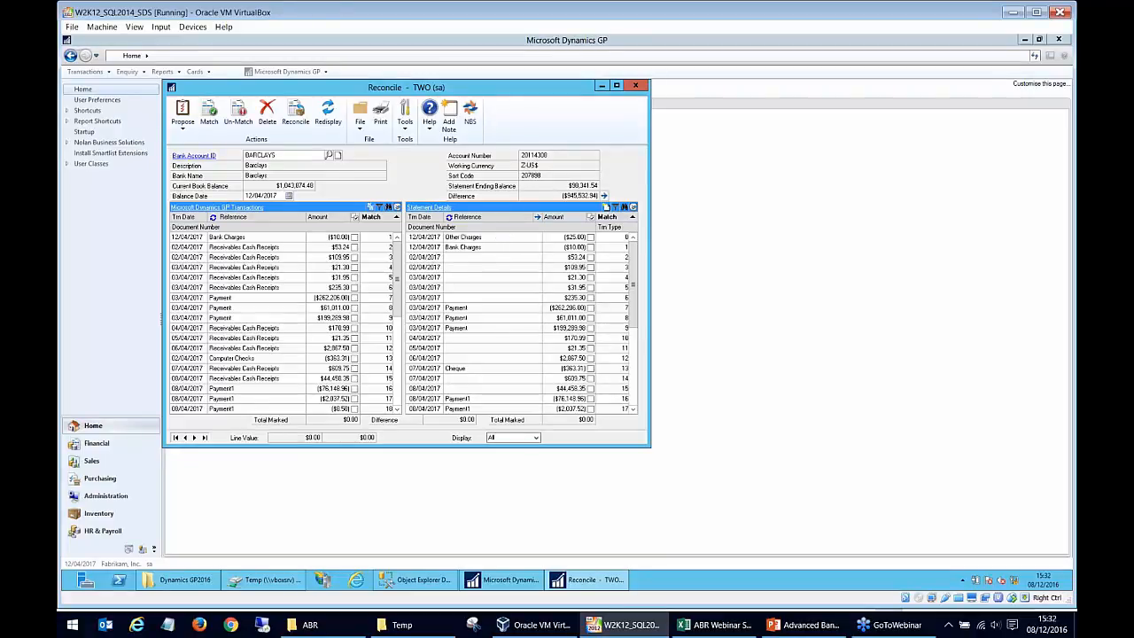
Mark the $25.00 Other Charges statement line and start a journal entry from it with the reference Other Charges.
{"action": "left_click", "coordinate": [590, 237]}
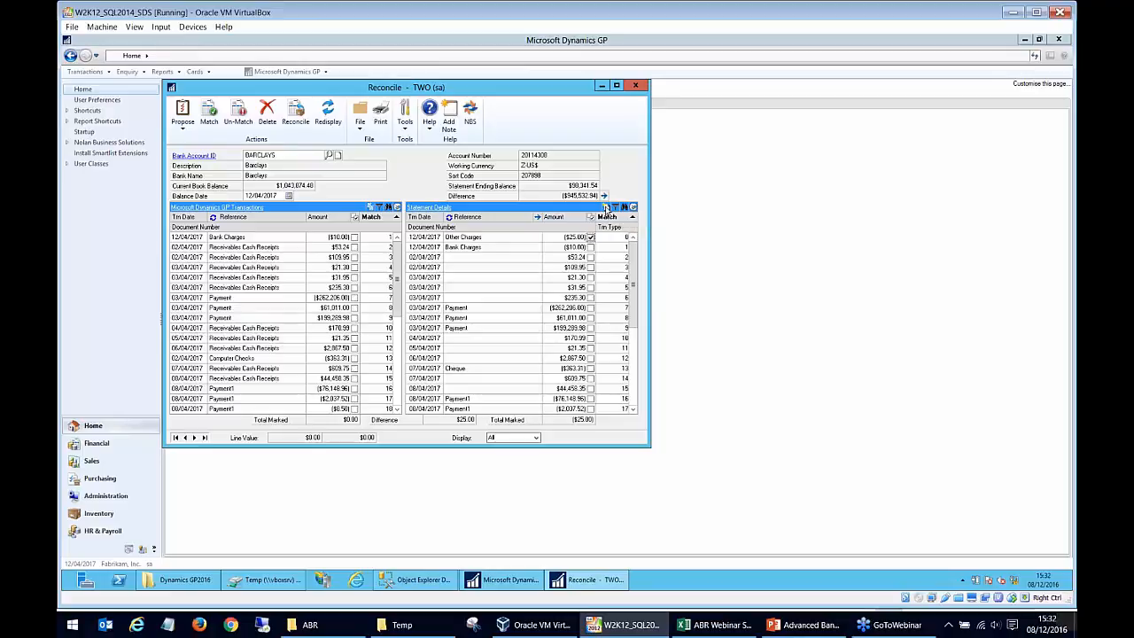
{"action": "left_click", "coordinate": [607, 207]}
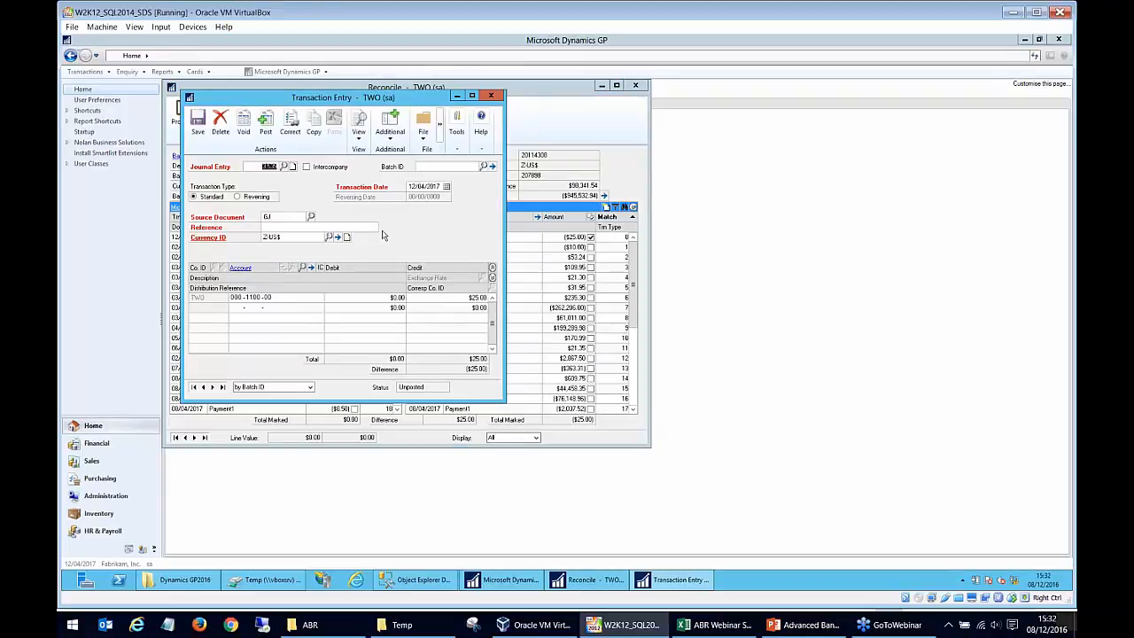
{"action": "left_click", "coordinate": [326, 227]}
{"action": "type", "text": "Other Charges"}
{"action": "left_click_drag", "start_coordinate": [443, 97], "coordinate": [502, 254]}
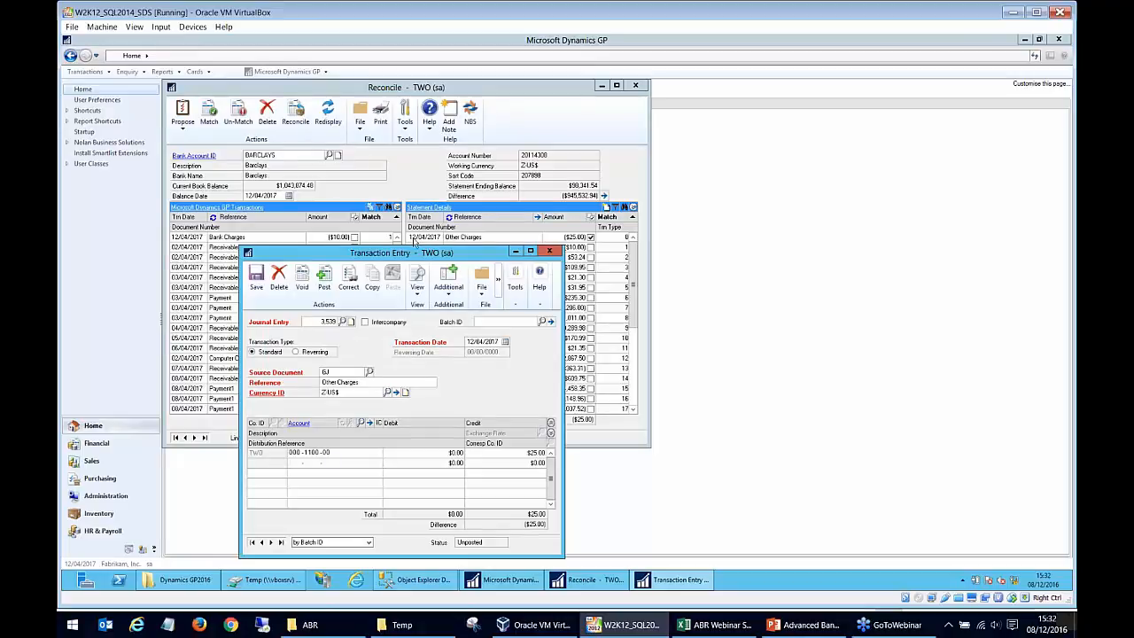
{"action": "left_click_drag", "start_coordinate": [461, 258], "coordinate": [449, 74]}
Add Petty Cash account 000-1130-00 as the $25.00 debit distribution of the journal entry.
{"action": "left_click", "coordinate": [284, 281]}
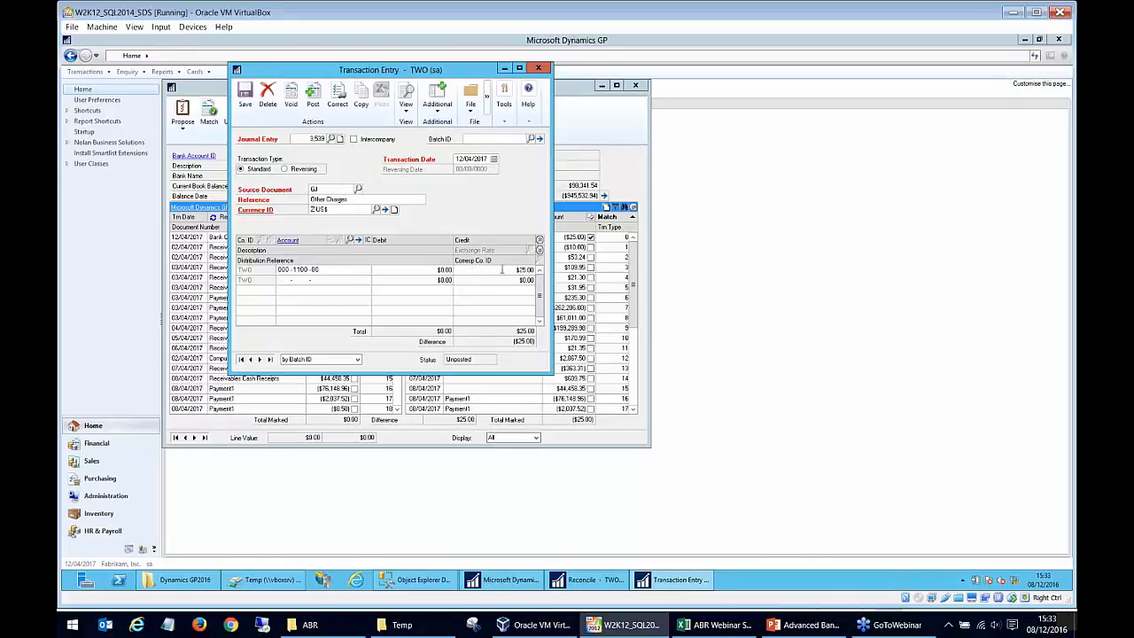
{"action": "left_click_drag", "start_coordinate": [476, 69], "coordinate": [480, 223]}
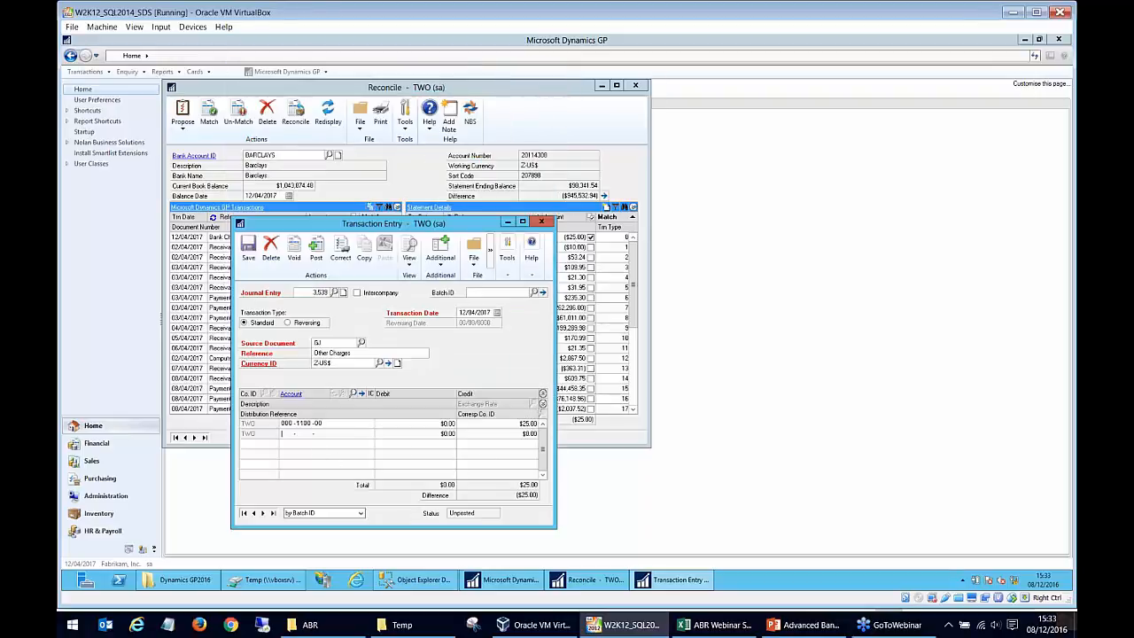
{"action": "left_click", "coordinate": [353, 394]}
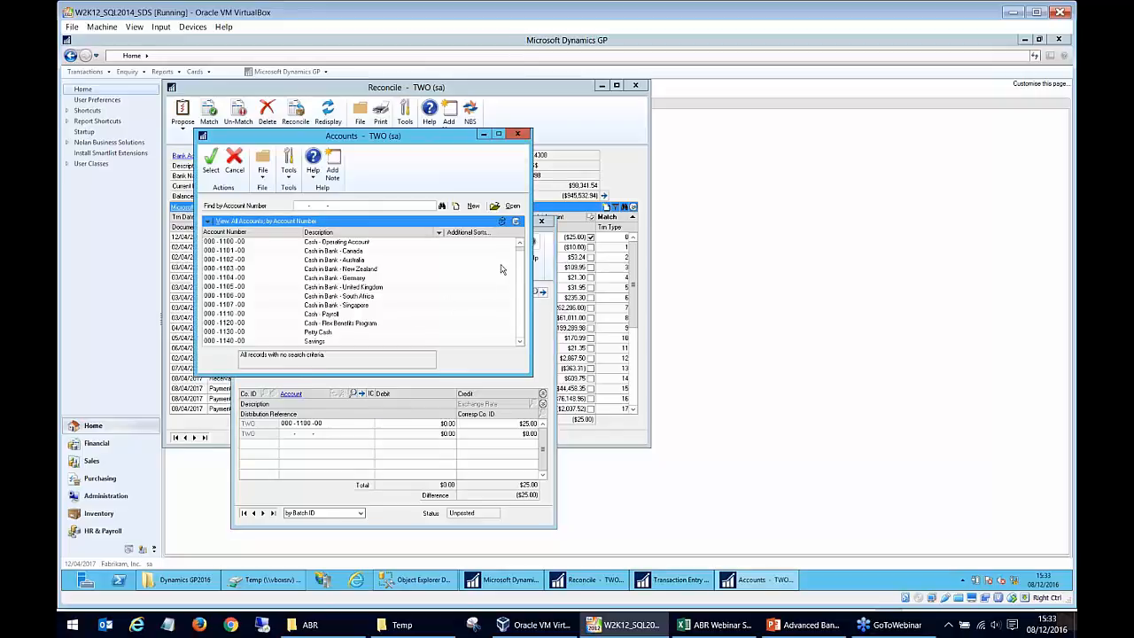
{"action": "left_click", "coordinate": [325, 333]}
{"action": "double_click", "coordinate": [325, 334]}
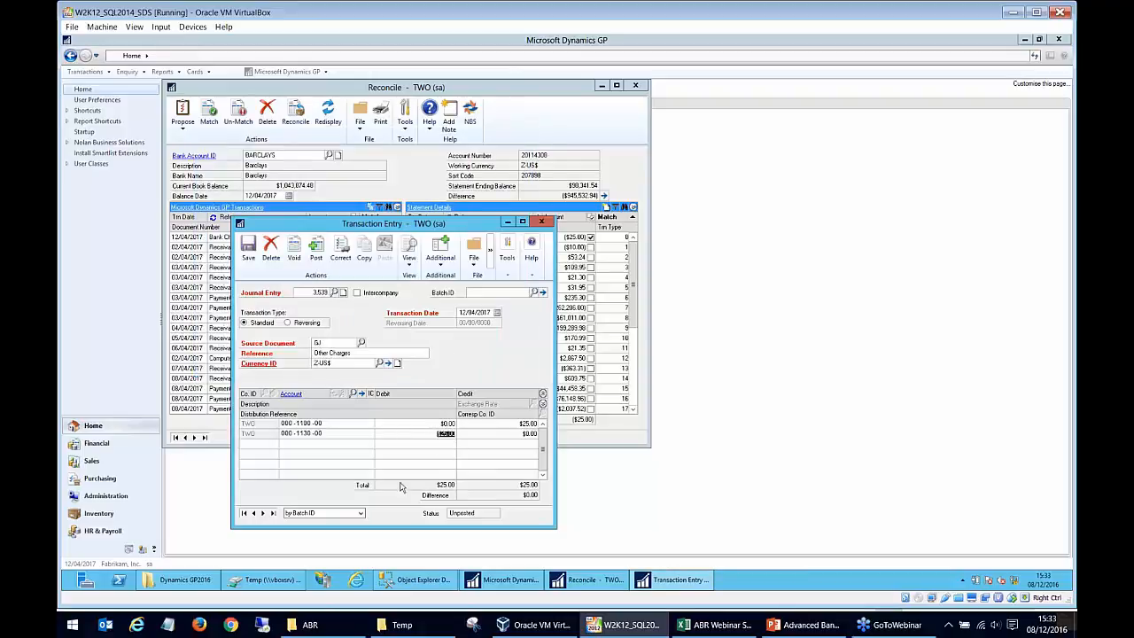
Post the journal entry, turning off Ask Each Time for the NC Intercompany Report and cancelling the report output.
{"action": "left_click", "coordinate": [319, 255]}
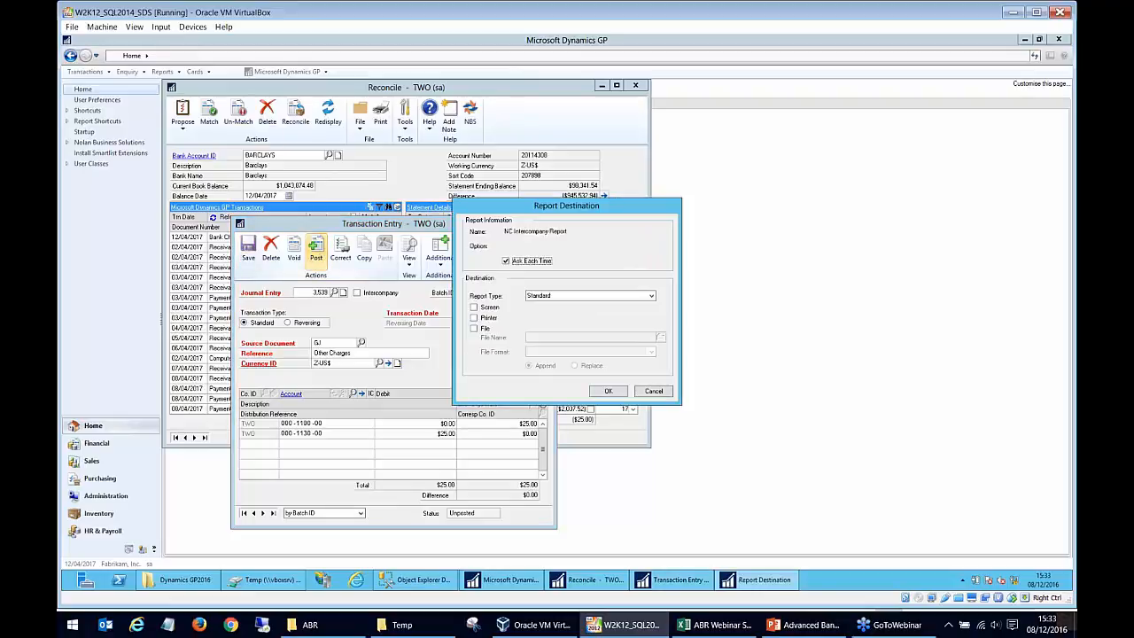
{"action": "left_click", "coordinate": [506, 260]}
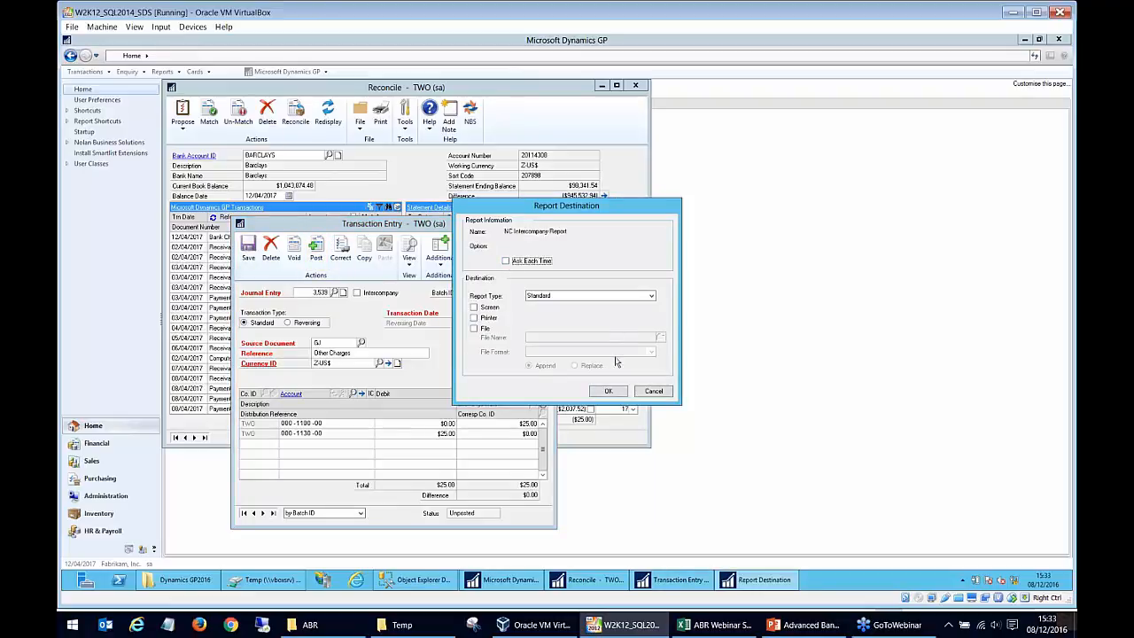
{"action": "left_click", "coordinate": [643, 392]}
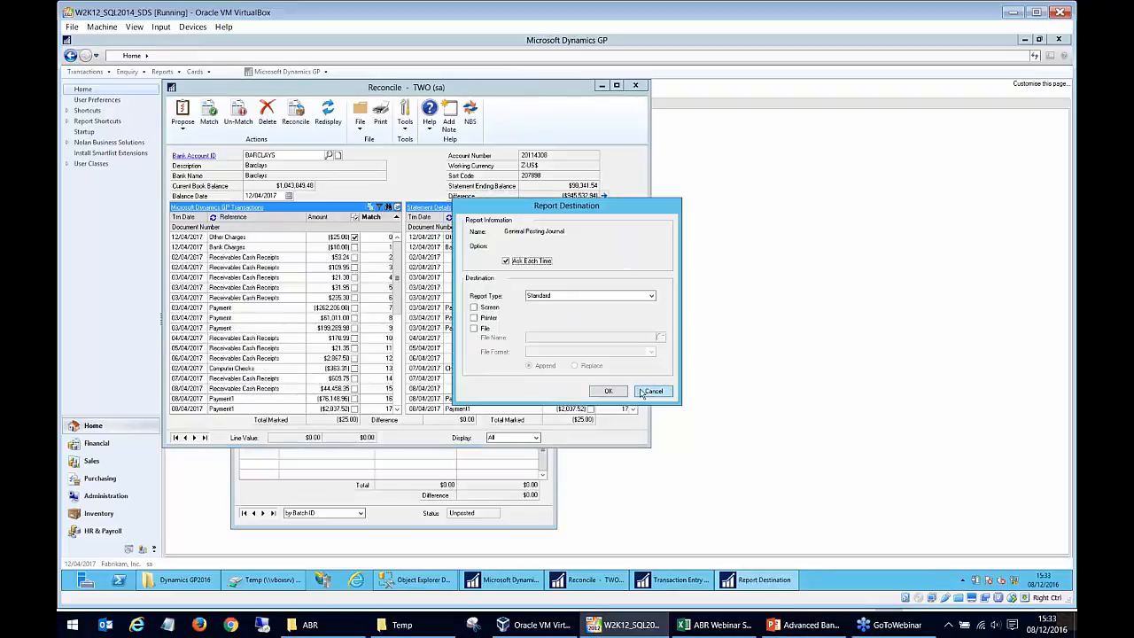
{"action": "left_click", "coordinate": [664, 391]}
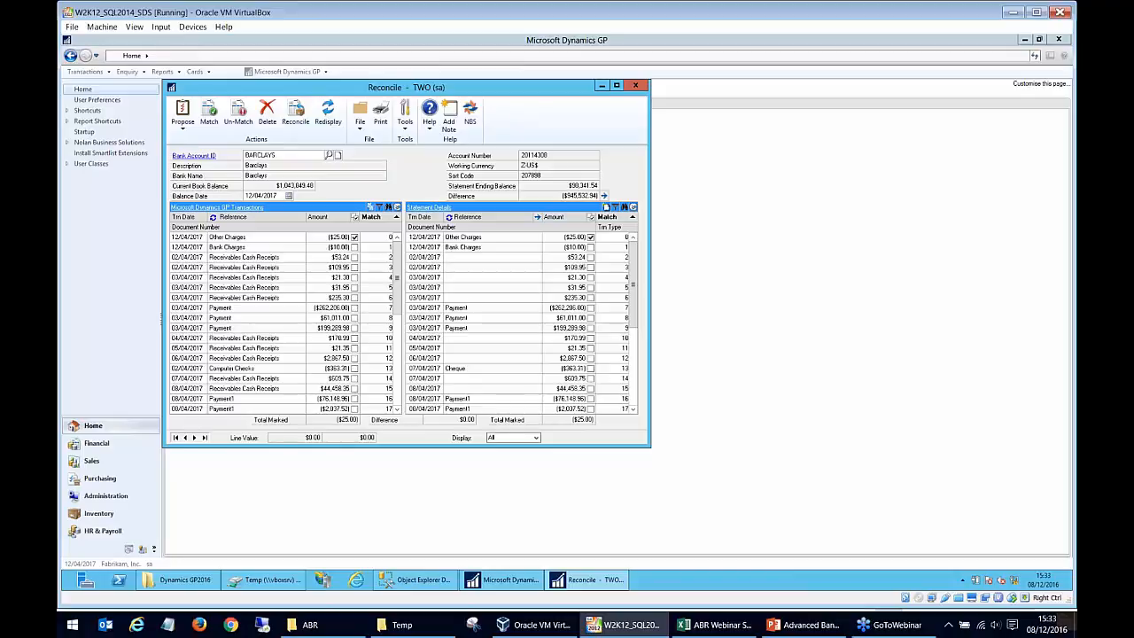
Sort the GP transactions by amount to locate Other Charges and match it with the marked statement line.
{"action": "left_click", "coordinate": [321, 217]}
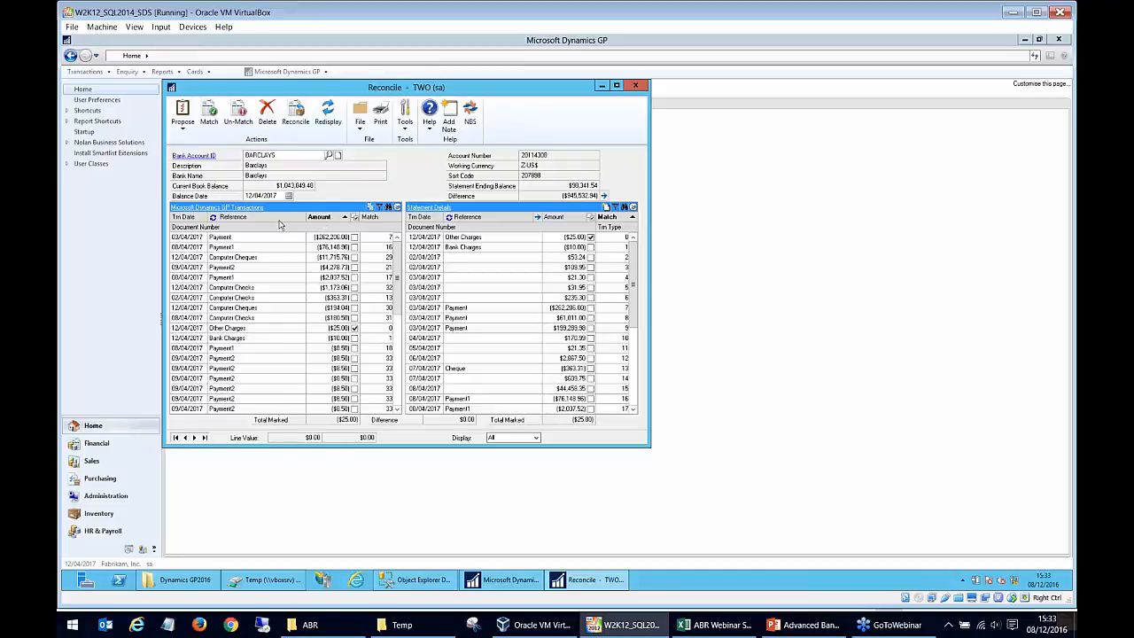
{"action": "left_click", "coordinate": [260, 329]}
{"action": "left_click", "coordinate": [249, 329]}
{"action": "left_click", "coordinate": [230, 122]}
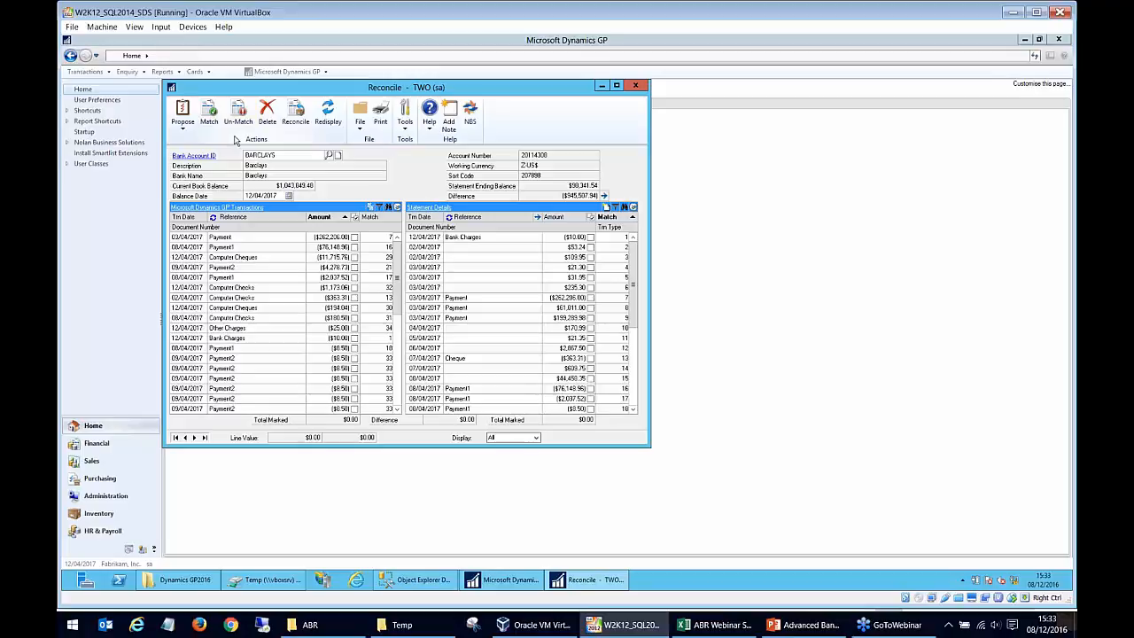
Sort the GP transactions by match number and check the Other Charges match at the end of both lists.
{"action": "left_click", "coordinate": [633, 327]}
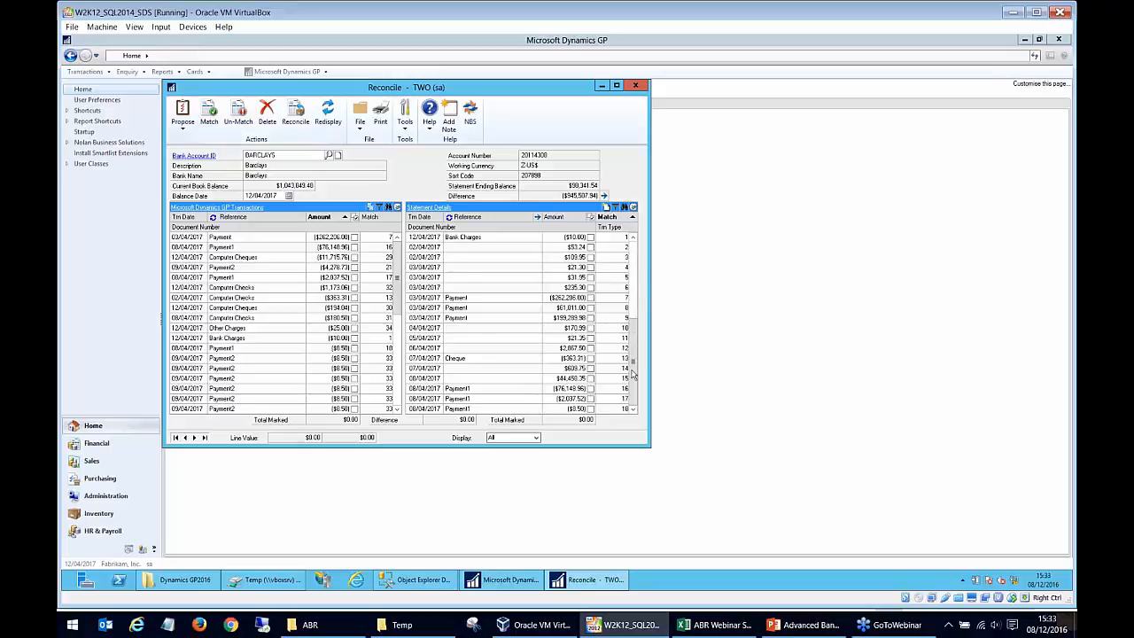
{"action": "left_click_drag", "start_coordinate": [397, 293], "coordinate": [397, 395]}
{"action": "left_click", "coordinate": [376, 218]}
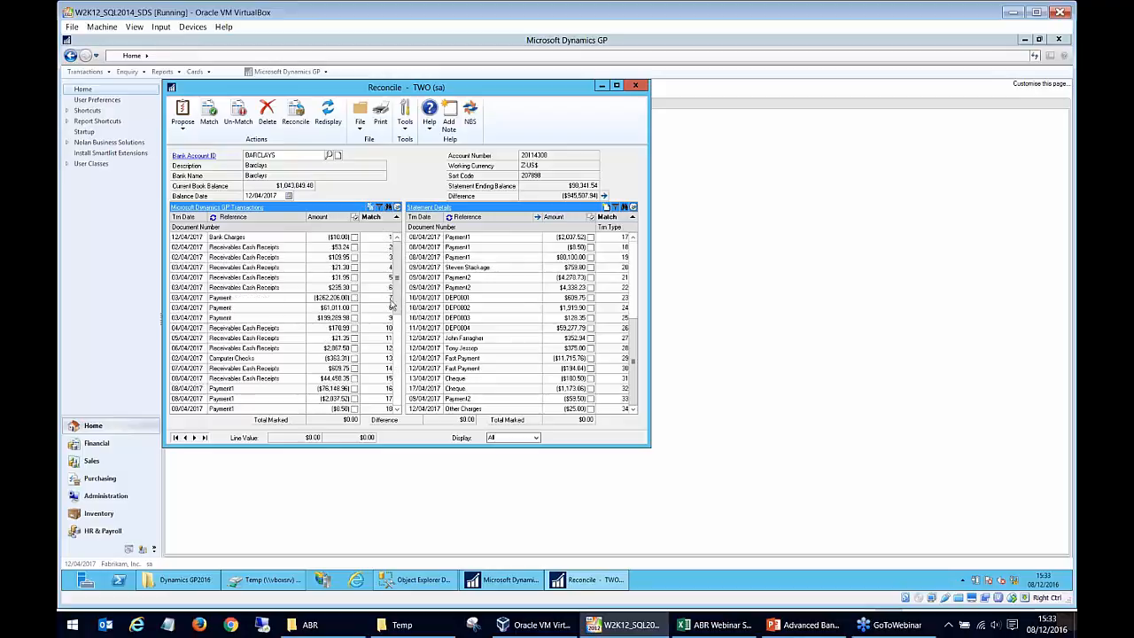
{"action": "left_click_drag", "start_coordinate": [396, 305], "coordinate": [401, 403]}
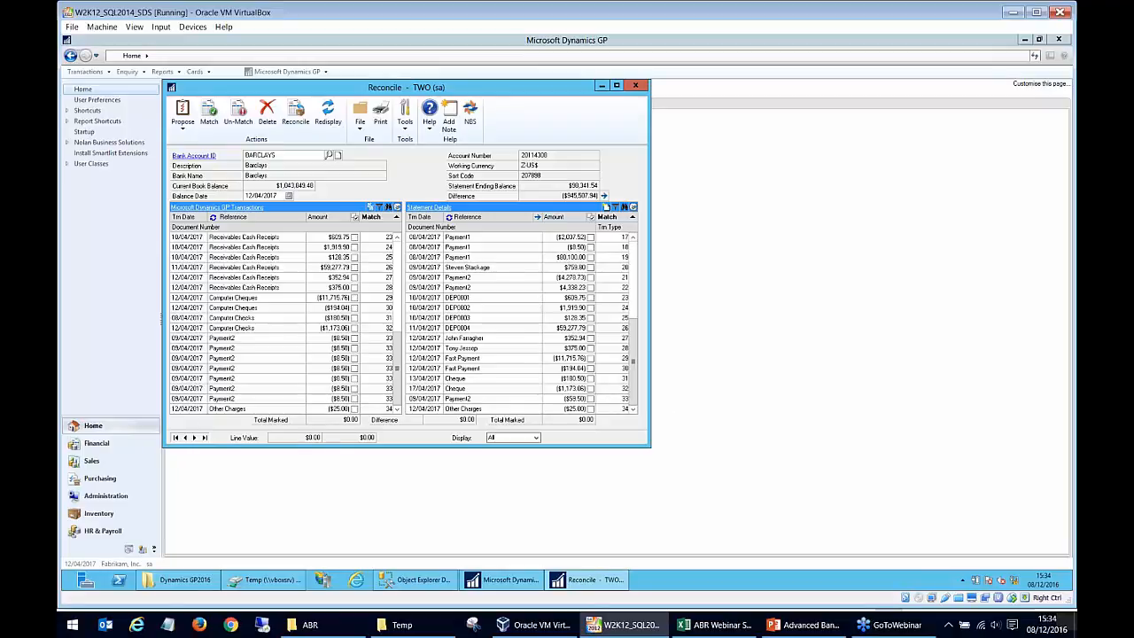
Reconcile the matched transactions and output the NC_Reconciled_Transactions and NC_Closing_Balance_Summary reports to screen.
{"action": "left_click", "coordinate": [293, 118]}
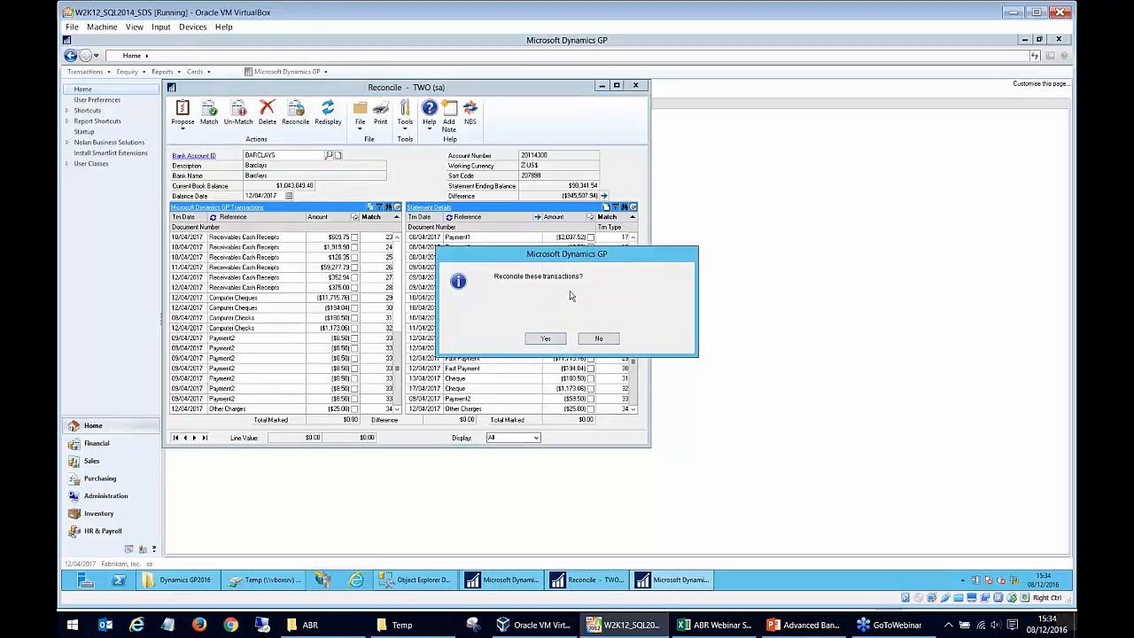
{"action": "left_click", "coordinate": [555, 339]}
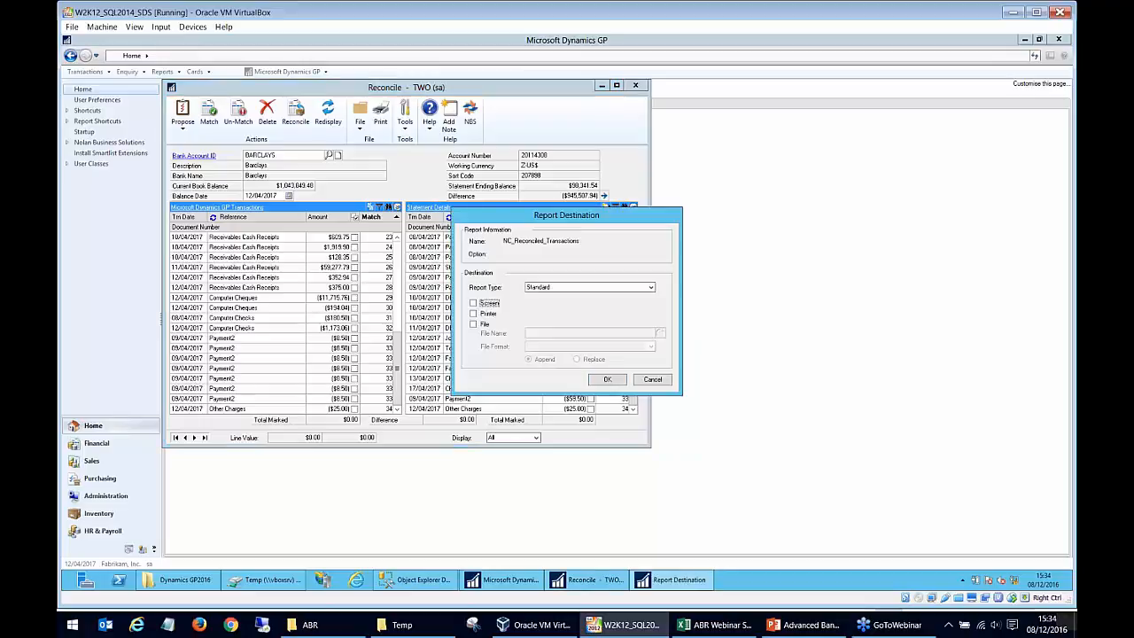
{"action": "left_click", "coordinate": [482, 303]}
{"action": "left_click", "coordinate": [608, 379]}
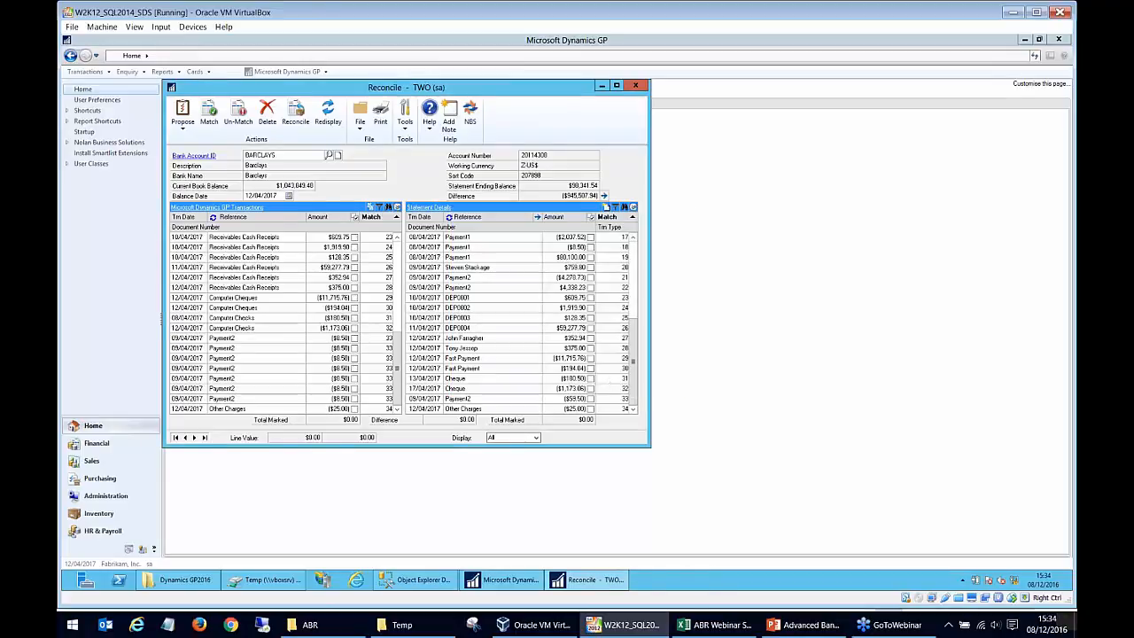
{"action": "left_click", "coordinate": [494, 304]}
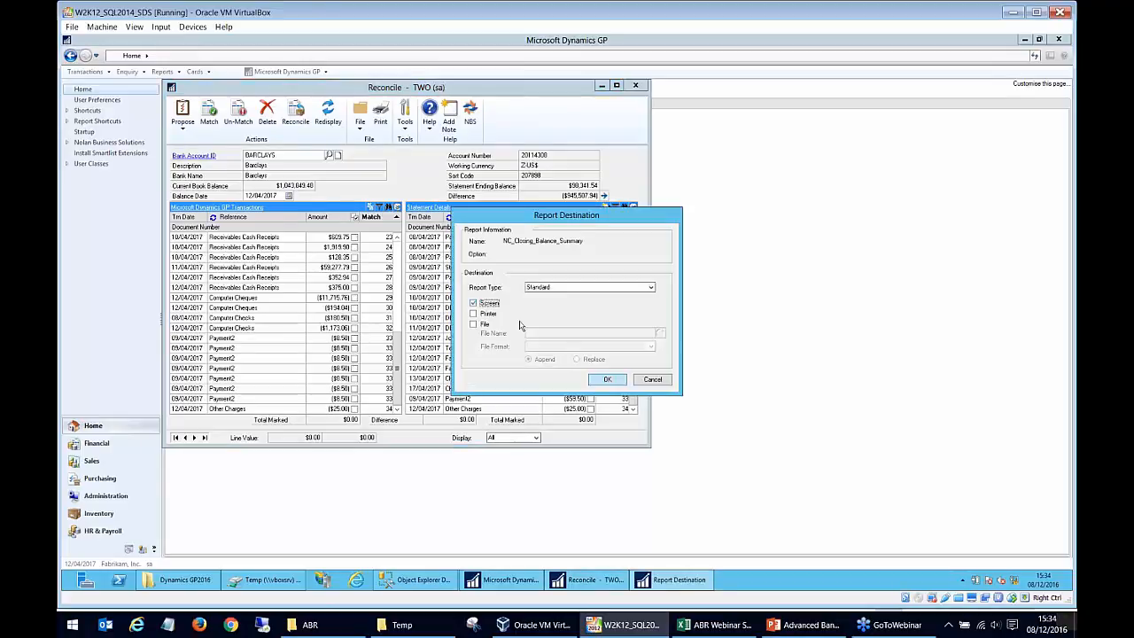
{"action": "left_click", "coordinate": [608, 379]}
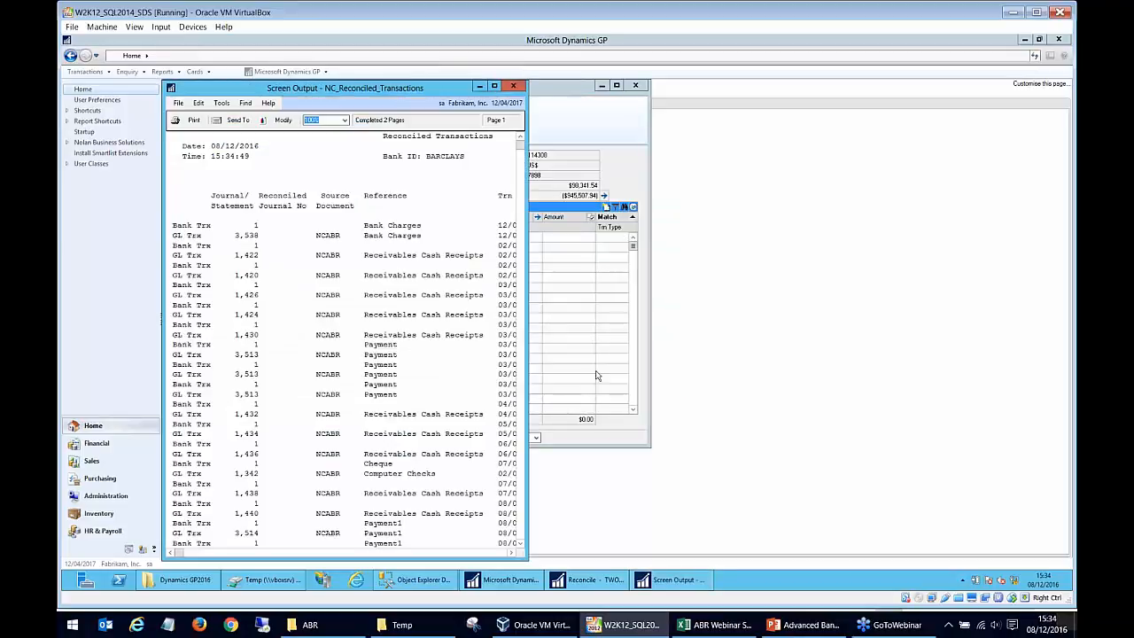
Widen the Reconciled Transactions report and review its bank and GL transaction pairs and their reconcile numbers.
{"action": "left_click_drag", "start_coordinate": [529, 372], "coordinate": [838, 355]}
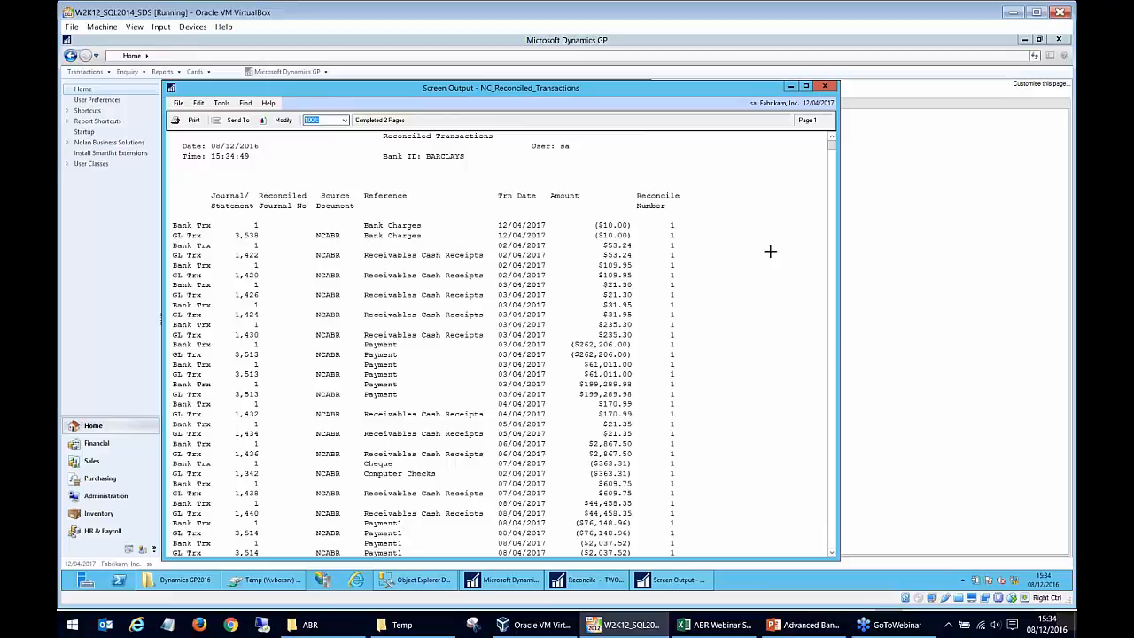
{"action": "scroll", "coordinate": [775, 255], "scroll_direction": "down", "scroll_amount": 5}
{"action": "left_click_drag", "start_coordinate": [834, 235], "coordinate": [818, 398]}
{"action": "scroll", "coordinate": [757, 313], "scroll_direction": "up", "scroll_amount": 12}
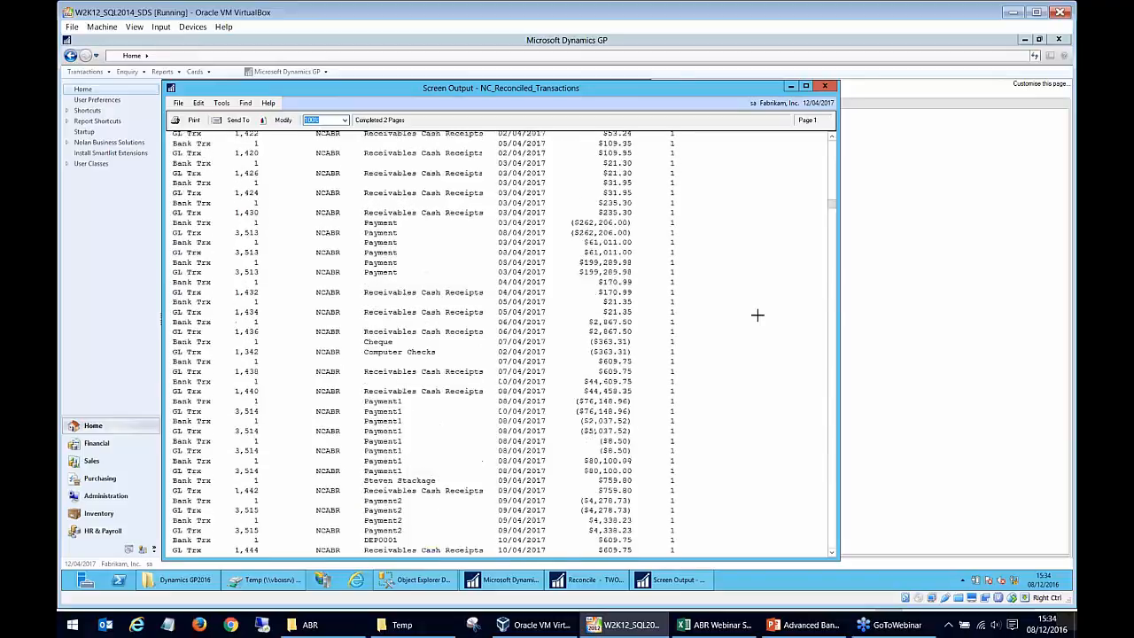
{"action": "scroll", "coordinate": [757, 313], "scroll_direction": "up", "scroll_amount": 3}
{"action": "left_click_drag", "start_coordinate": [631, 183], "coordinate": [664, 221]}
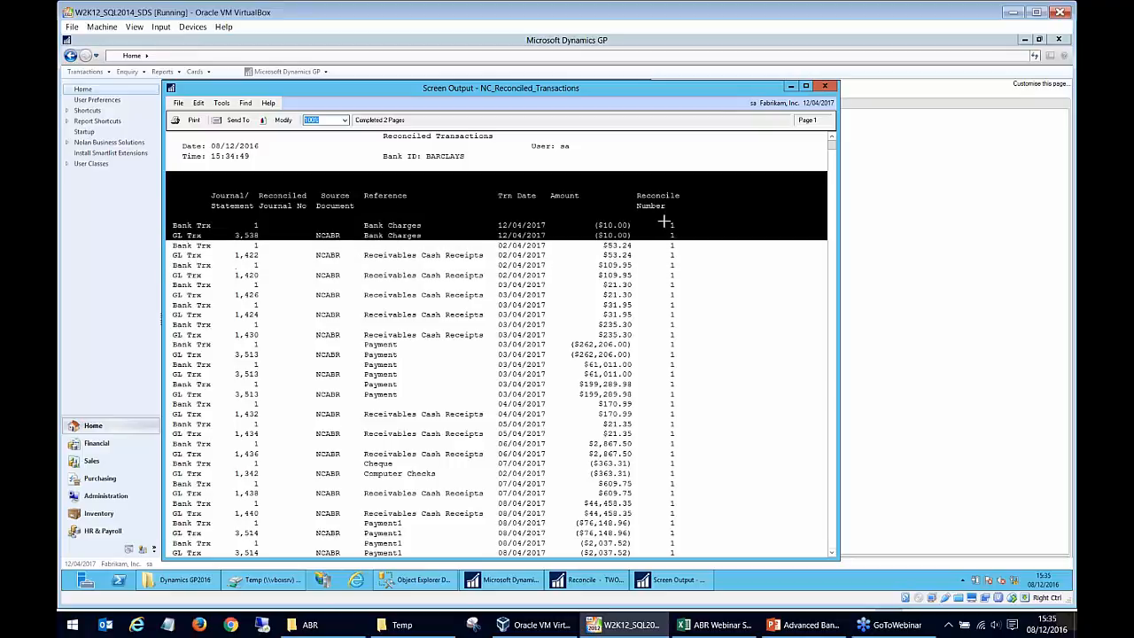
{"action": "left_click", "coordinate": [666, 390]}
{"action": "left_click", "coordinate": [672, 253]}
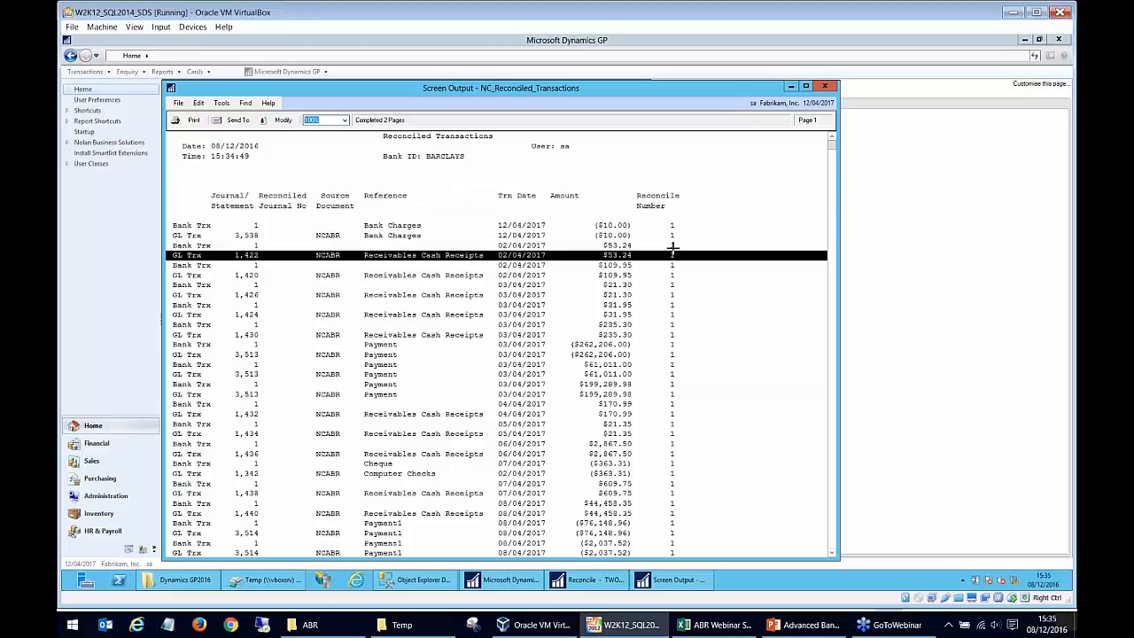
Close the Reconciled Transactions report, widen and review the Closing Balance Report for BARCLAYS, and close it together with the Reconcile window.
{"action": "left_click", "coordinate": [826, 87]}
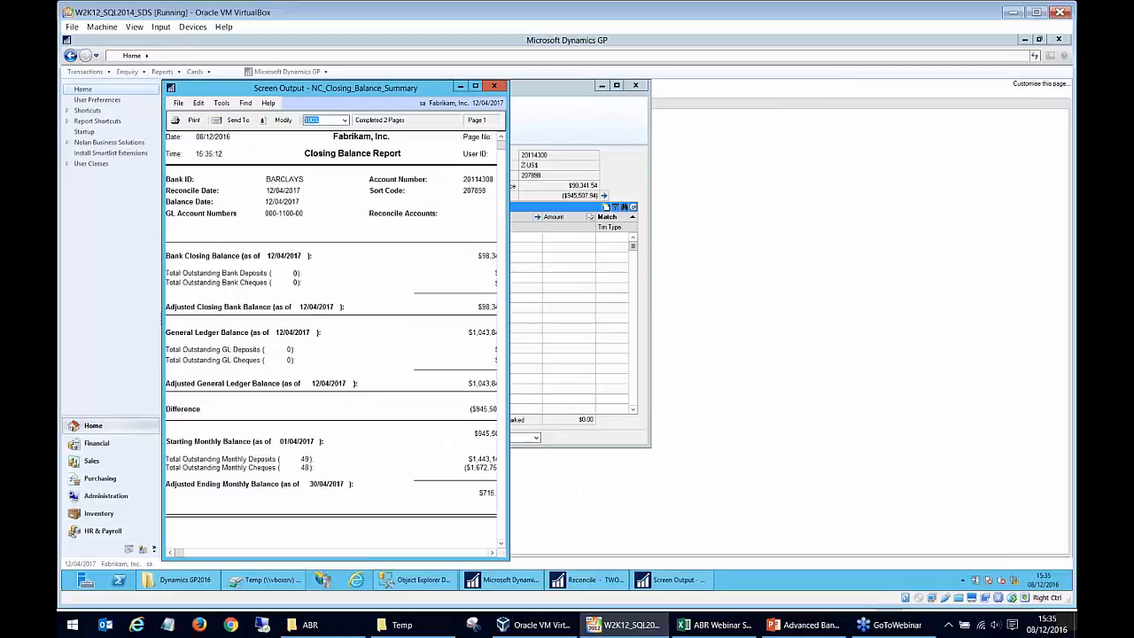
{"action": "left_click_drag", "start_coordinate": [512, 240], "coordinate": [797, 255]}
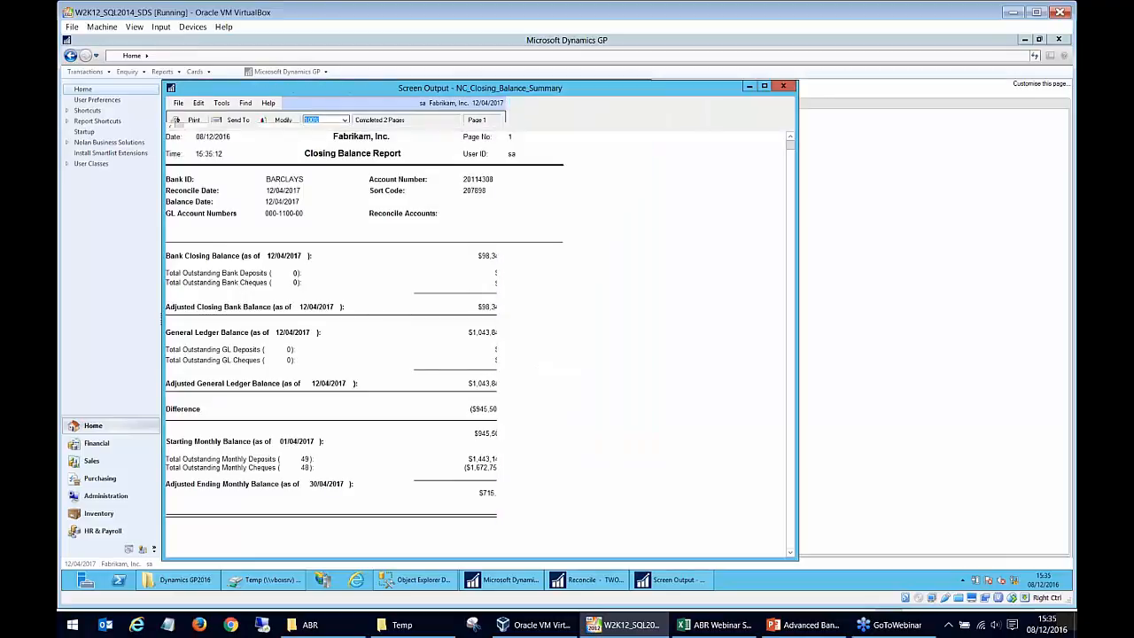
{"action": "scroll", "coordinate": [537, 347], "scroll_direction": "down", "scroll_amount": 3}
{"action": "scroll", "coordinate": [537, 348], "scroll_direction": "up", "scroll_amount": 3}
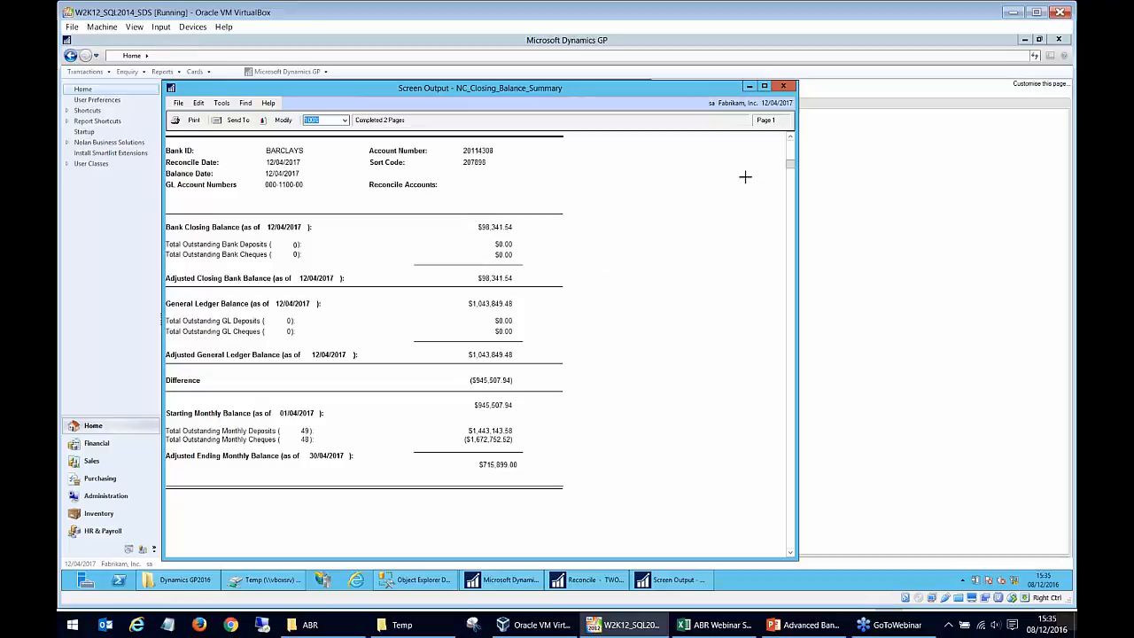
{"action": "left_click", "coordinate": [784, 87]}
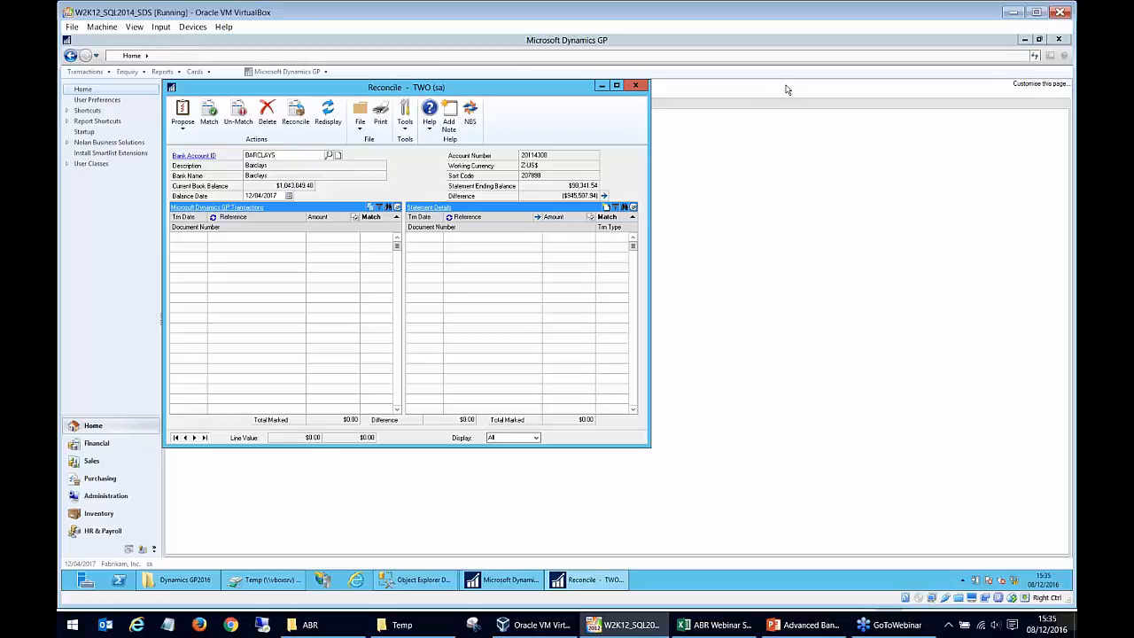
{"action": "left_click", "coordinate": [635, 86]}
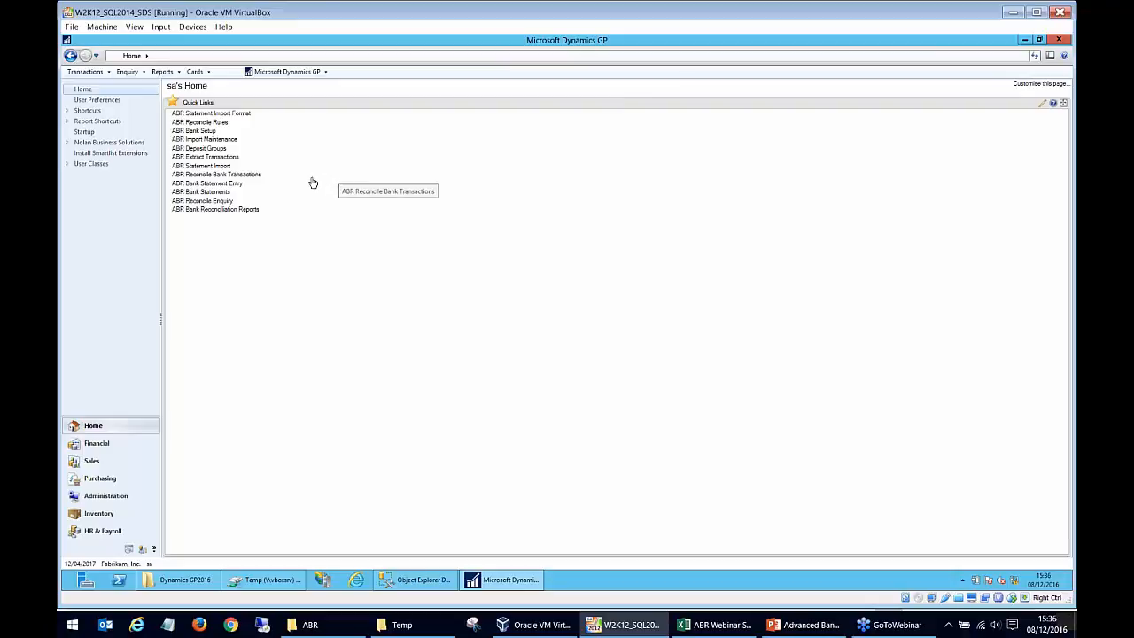
Open Bank Statement Entry for BARCLAYS, review the new statement's number, date and starting balance, and close the entry window.
{"action": "left_click", "coordinate": [235, 183]}
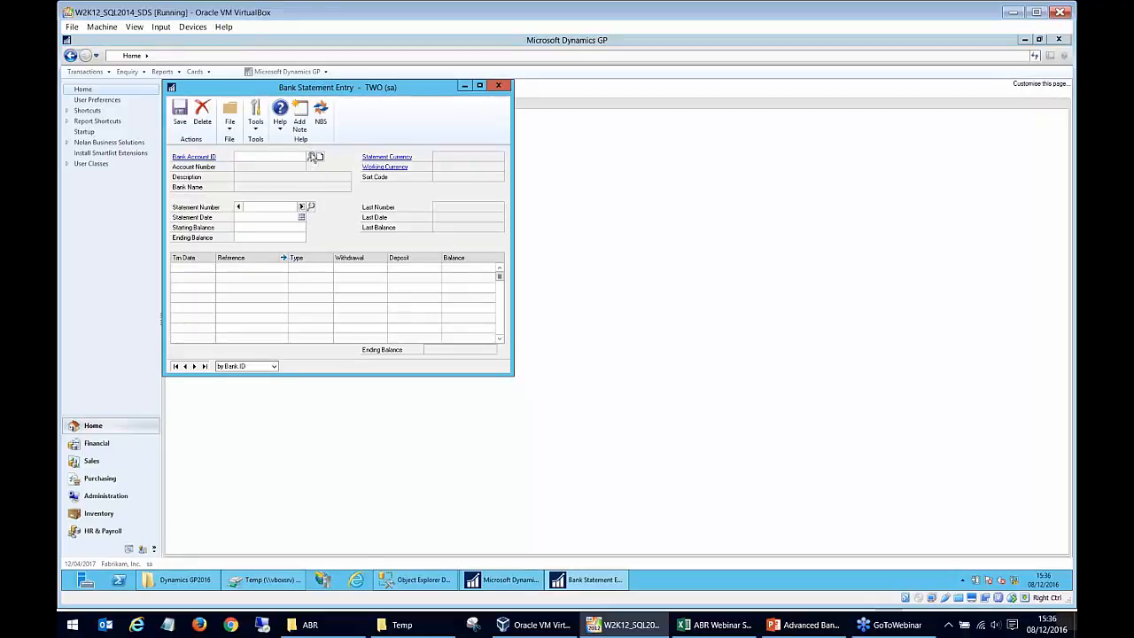
{"action": "double_click", "coordinate": [218, 251]}
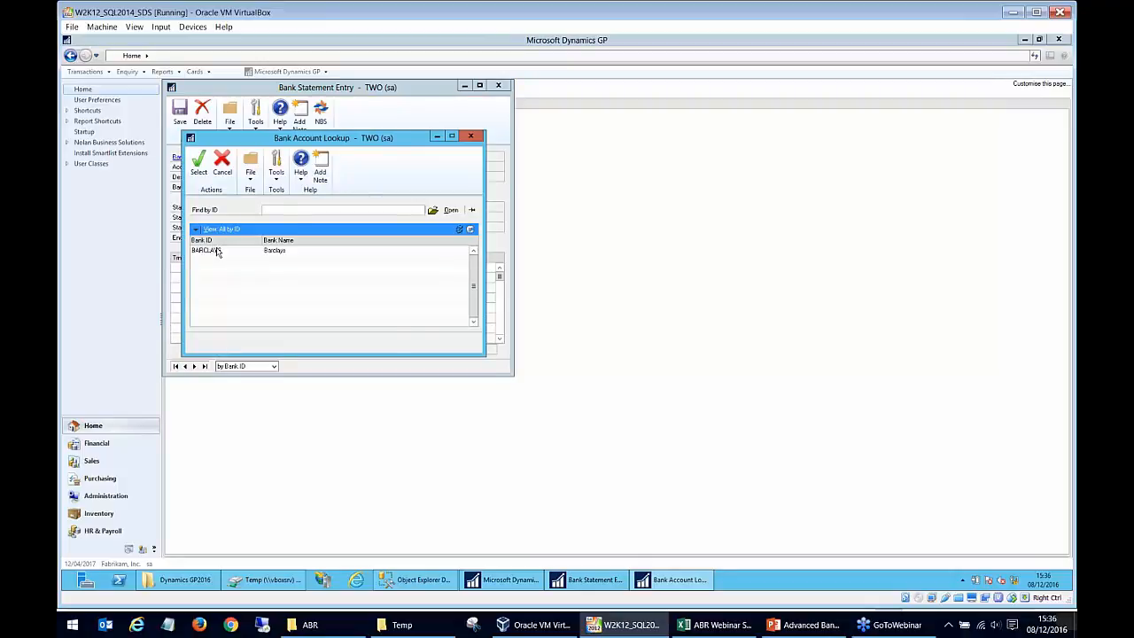
{"action": "left_click", "coordinate": [237, 209]}
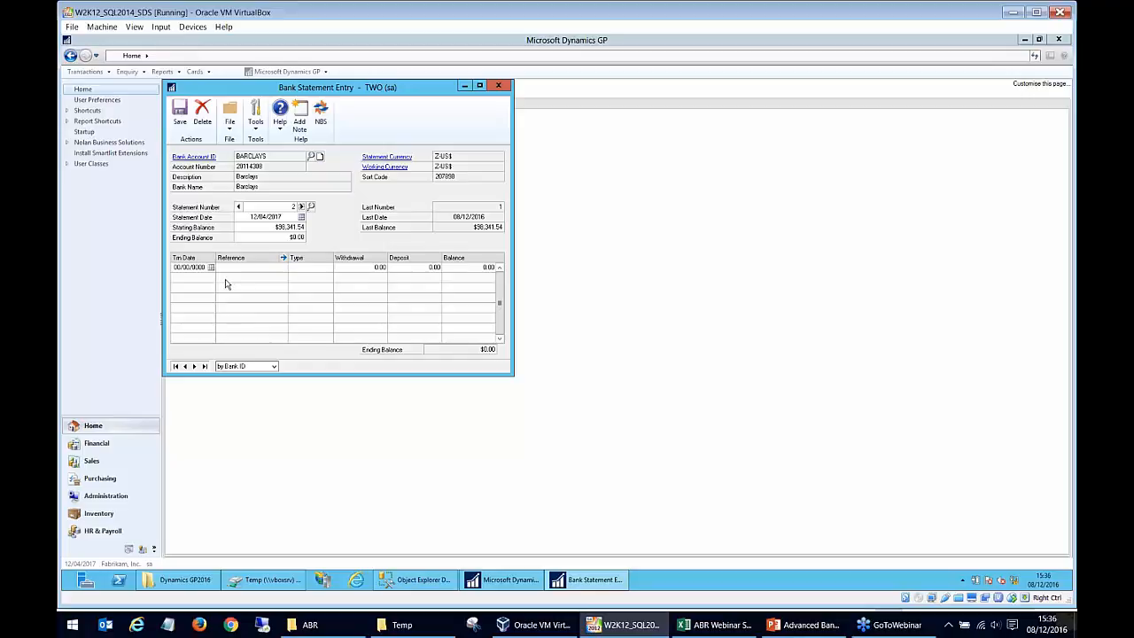
{"action": "left_click", "coordinate": [500, 87]}
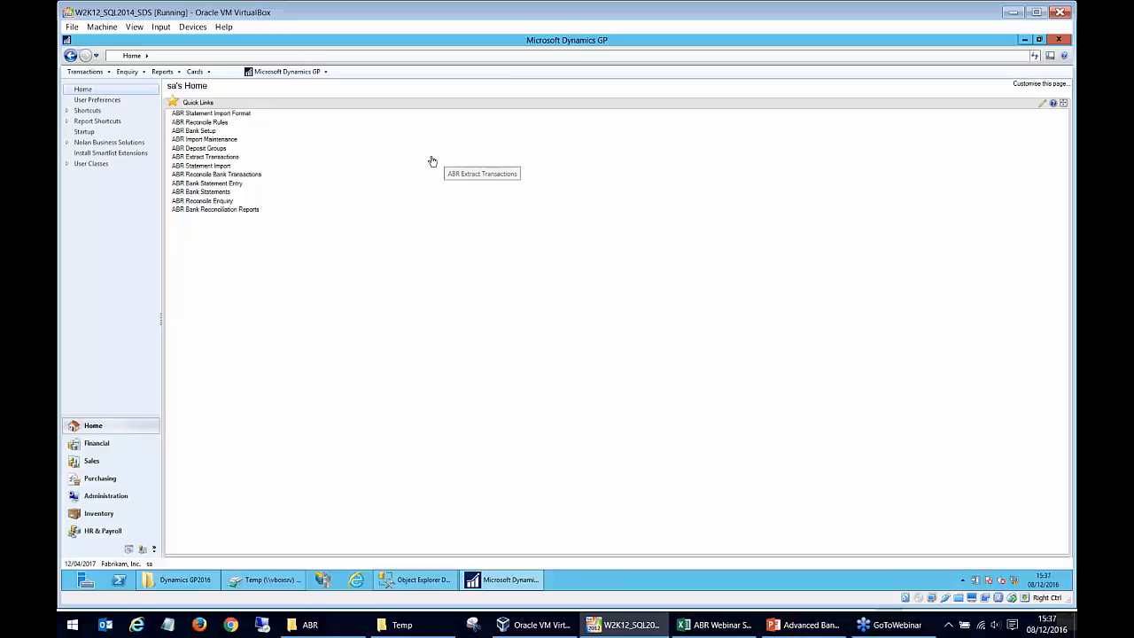
Open the ABR Reconcile Enquiry for BARCLAYS and review the reconciled GP transactions beside the statement details.
{"action": "left_click", "coordinate": [225, 203]}
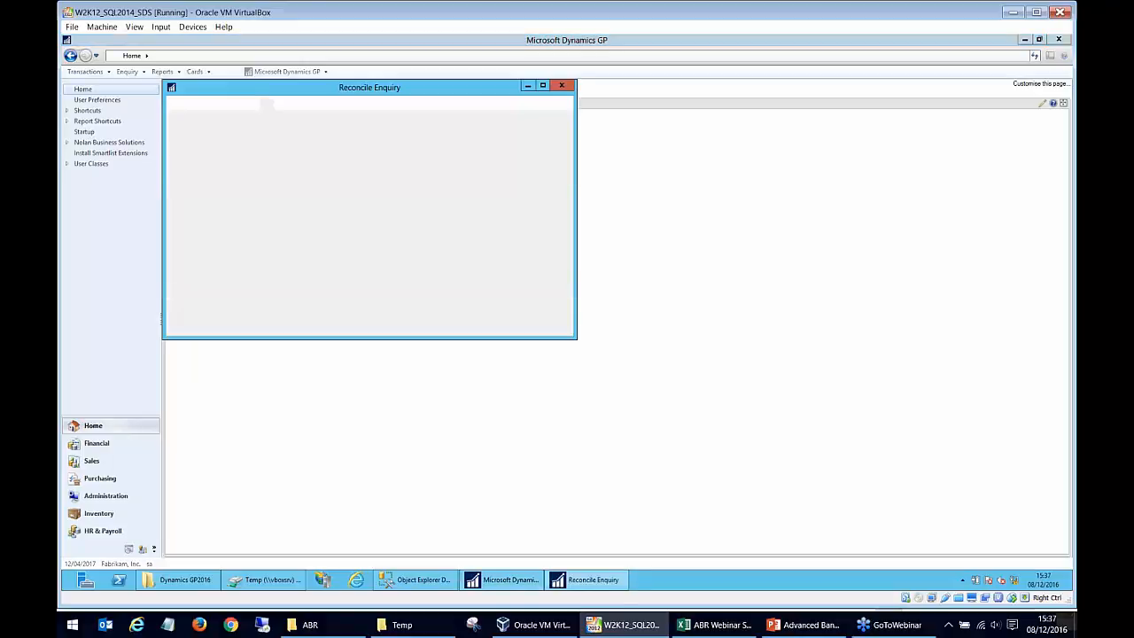
{"action": "left_click", "coordinate": [329, 157]}
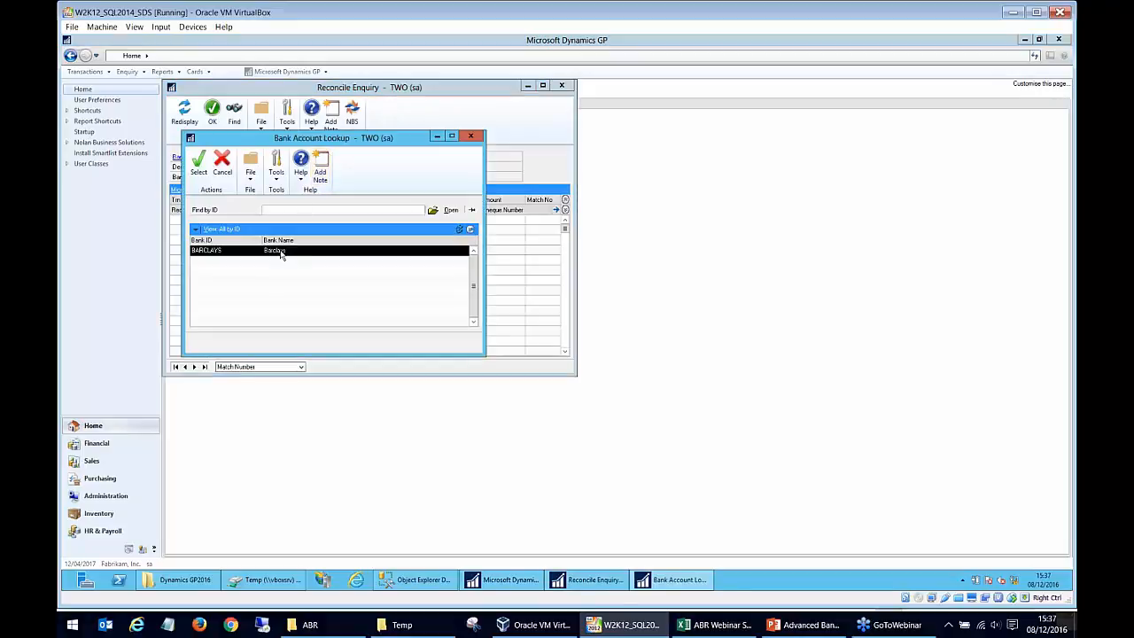
{"action": "double_click", "coordinate": [280, 254]}
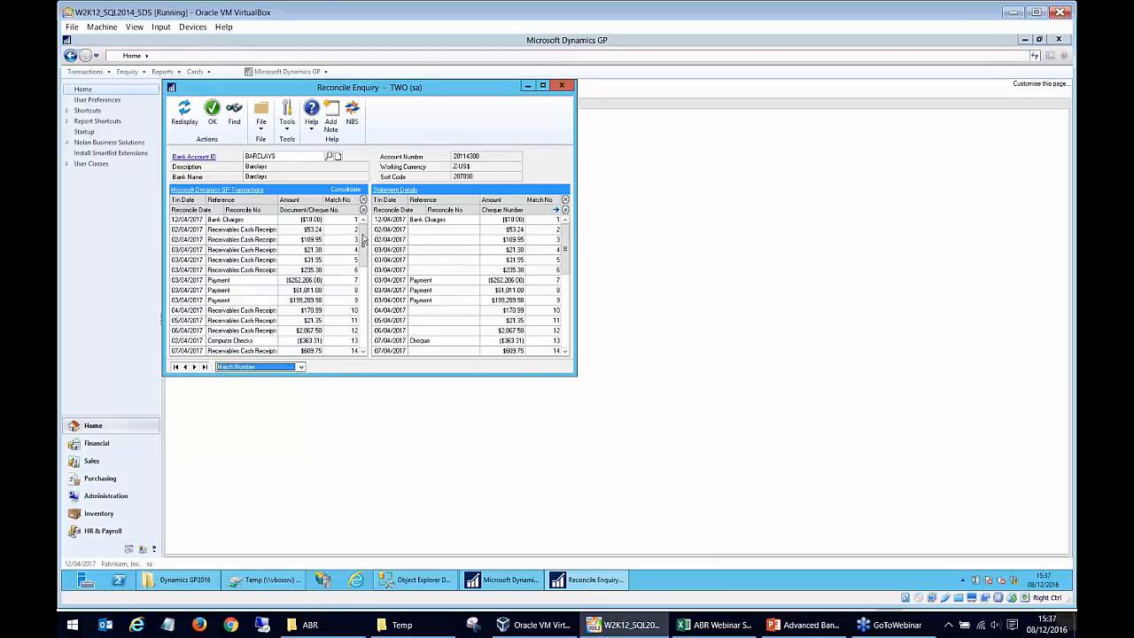
{"action": "mouse_move", "coordinate": [362, 239]}
{"action": "left_mouse_down"}
{"action": "mouse_move", "coordinate": [360, 342]}
{"action": "mouse_move", "coordinate": [377, 226]}
{"action": "left_mouse_up"}
Order the enquiry by Reconcile Number and find reconcile number 1 in both windows.
{"action": "left_click", "coordinate": [264, 369]}
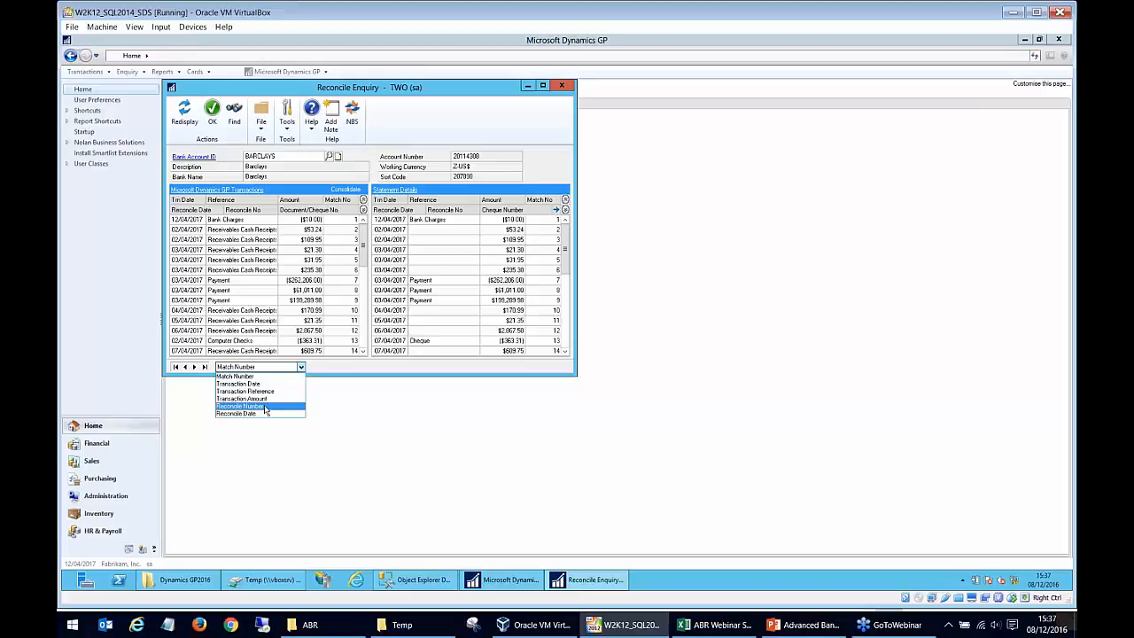
{"action": "left_click", "coordinate": [265, 407]}
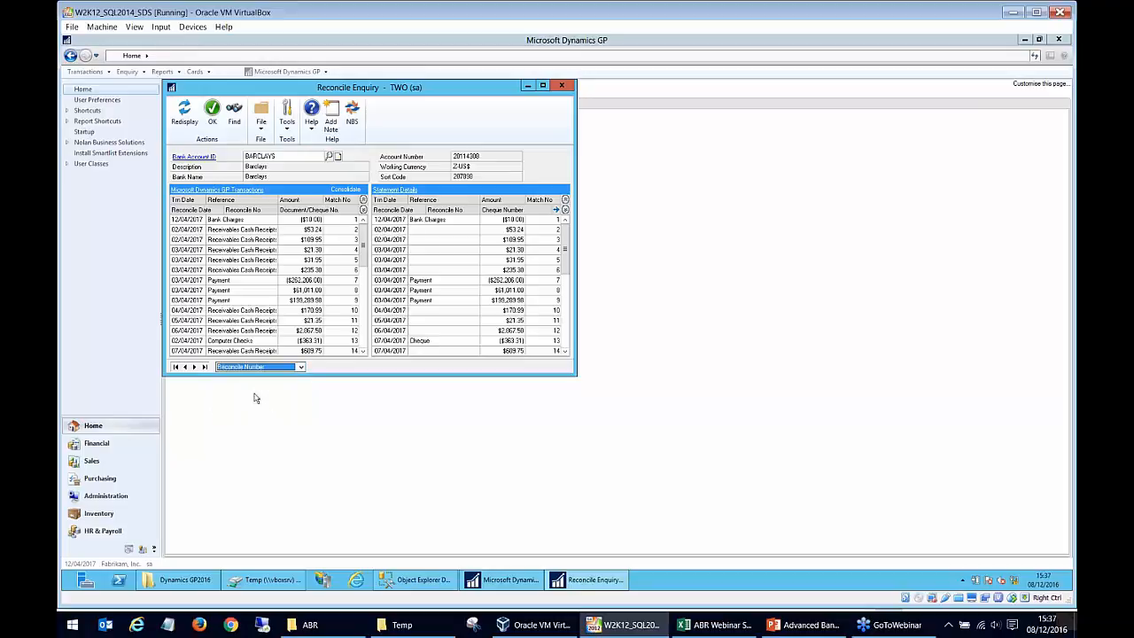
{"action": "left_click", "coordinate": [236, 114]}
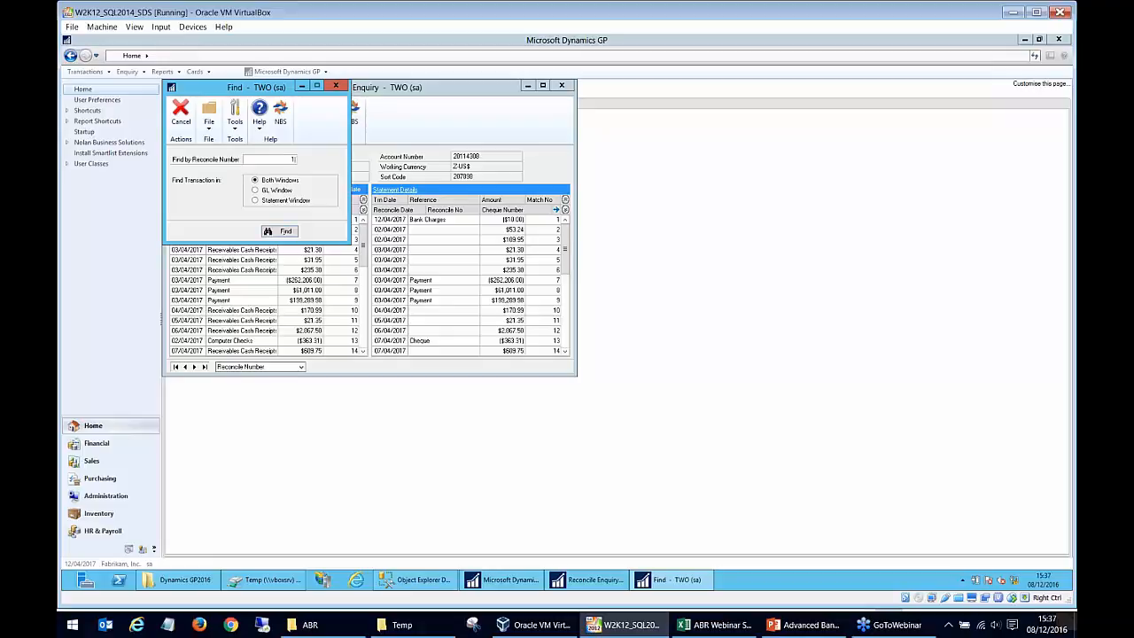
{"action": "left_click", "coordinate": [286, 232]}
Order the enquiry by Reconcile Date and view the options for finding by reconciled date without running a search.
{"action": "left_click", "coordinate": [281, 366]}
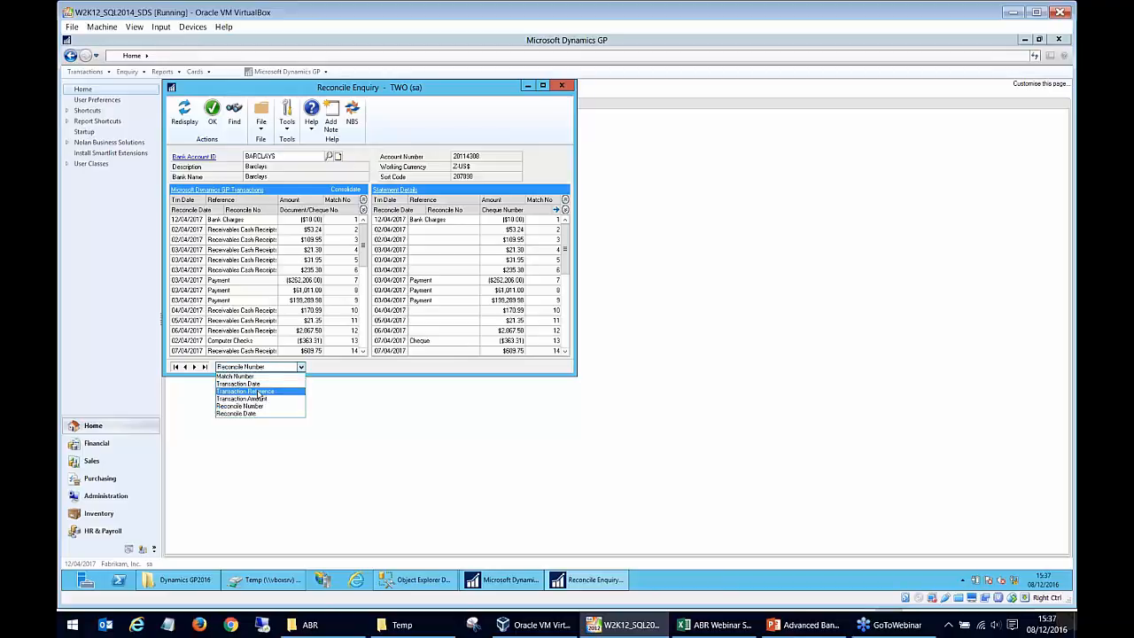
{"action": "left_click", "coordinate": [239, 413]}
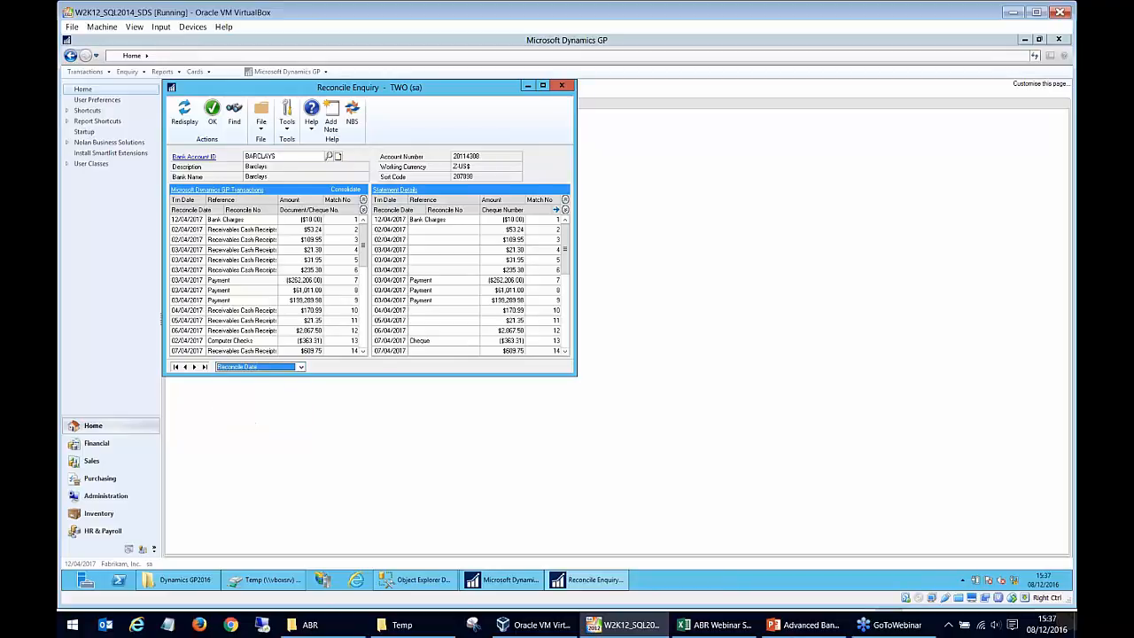
{"action": "left_click", "coordinate": [237, 117]}
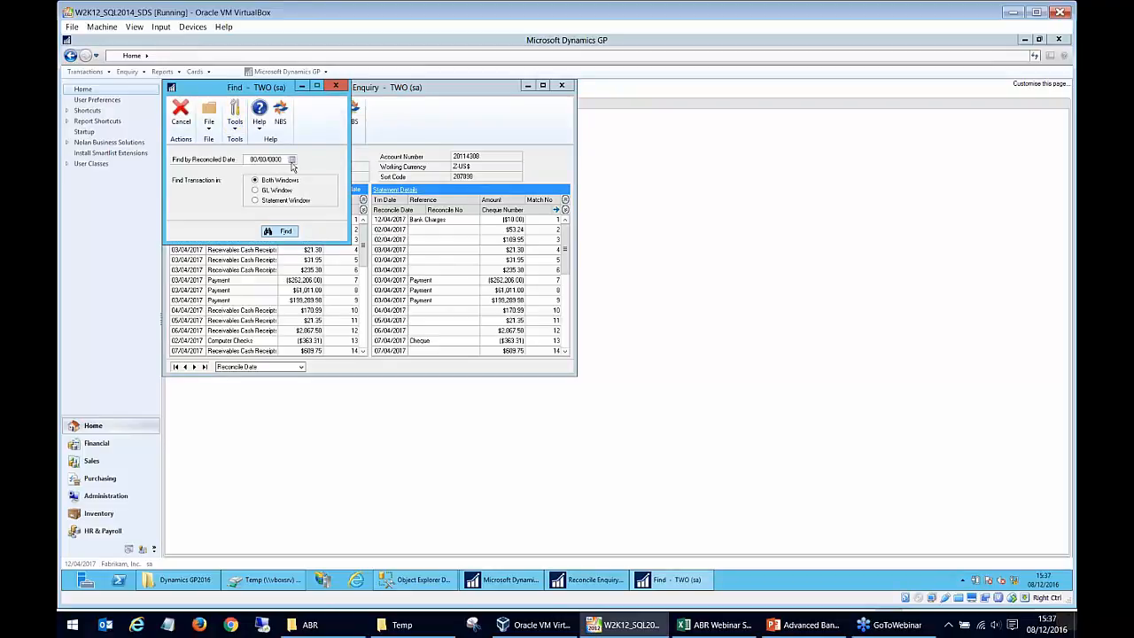
{"action": "left_click", "coordinate": [337, 86]}
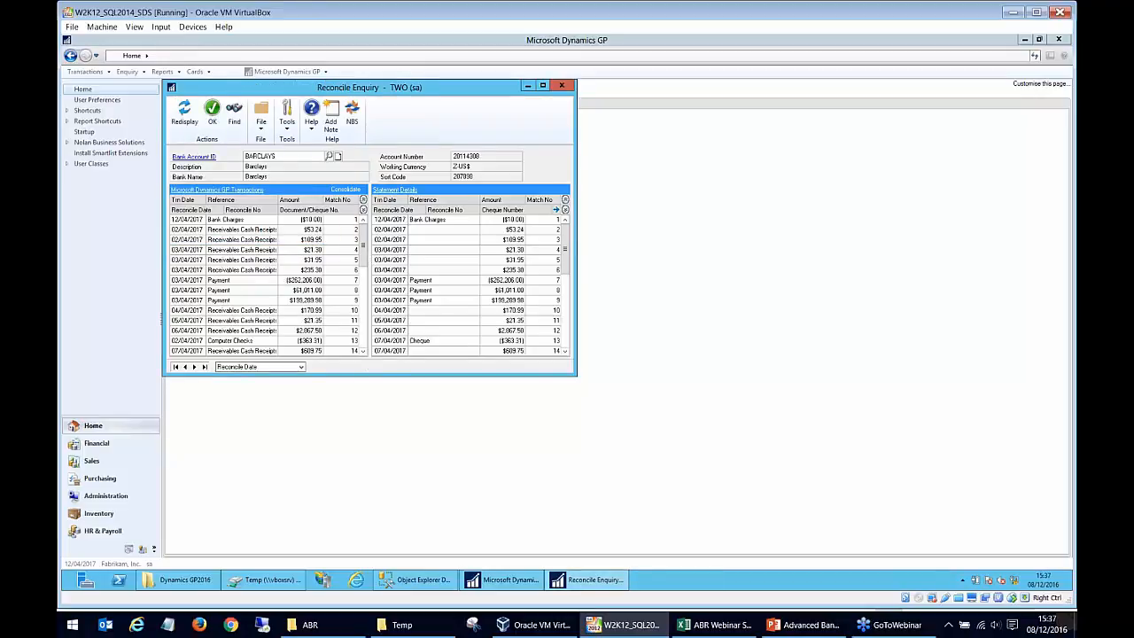
Enlarge the Reconcile Enquiry window vertically, select the $109.95 cash receipt among the GP transactions, and close the enquiry.
{"action": "left_click_drag", "start_coordinate": [372, 376], "coordinate": [372, 438]}
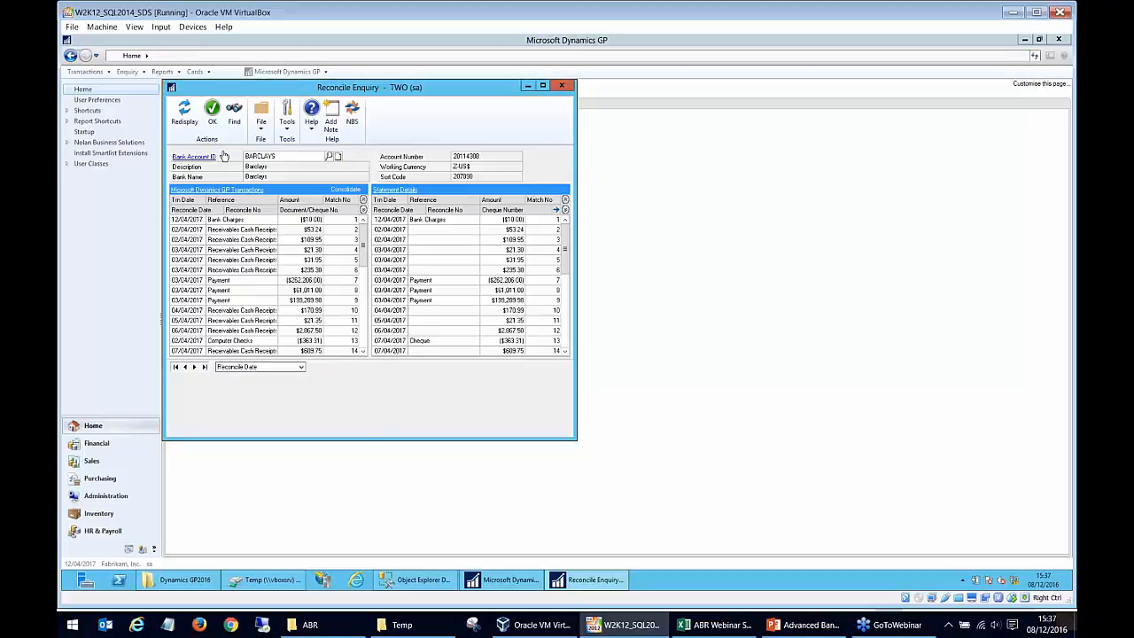
{"action": "left_click", "coordinate": [232, 244]}
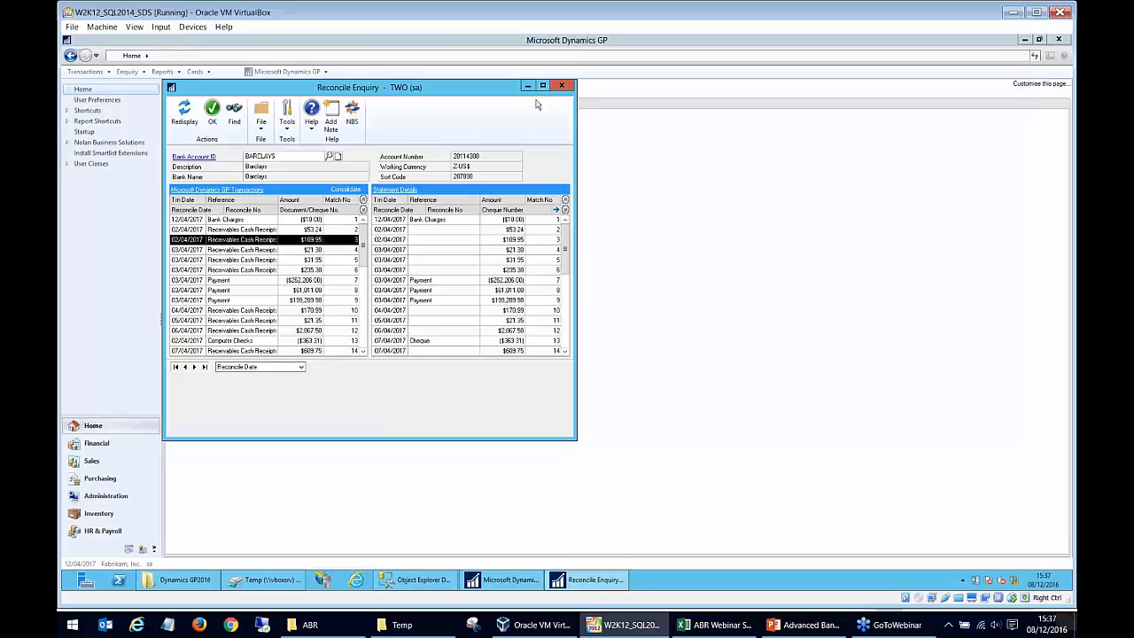
{"action": "left_click", "coordinate": [562, 85]}
Open the ABR Bank Reconciliation Reports setup and view the available report types.
{"action": "left_click", "coordinate": [246, 210]}
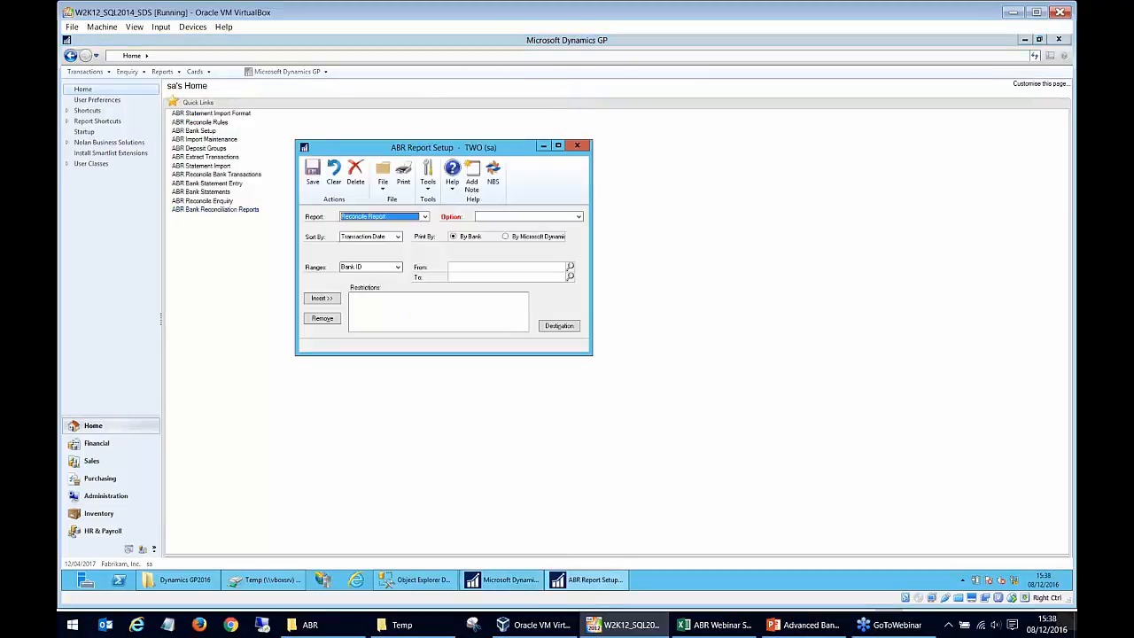
{"action": "left_click", "coordinate": [354, 217]}
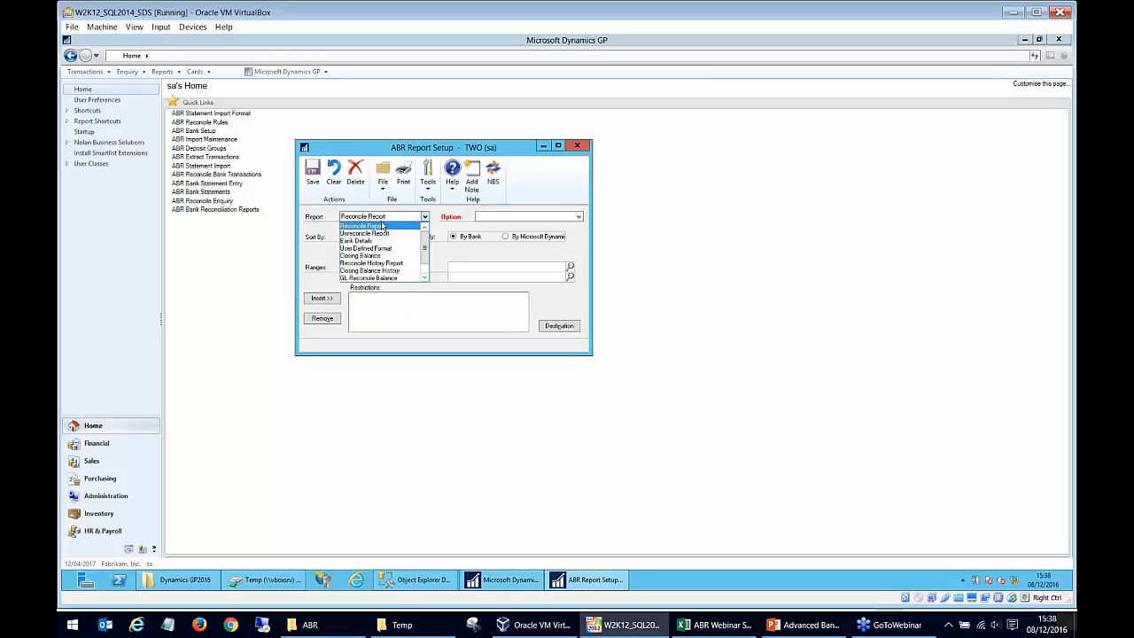
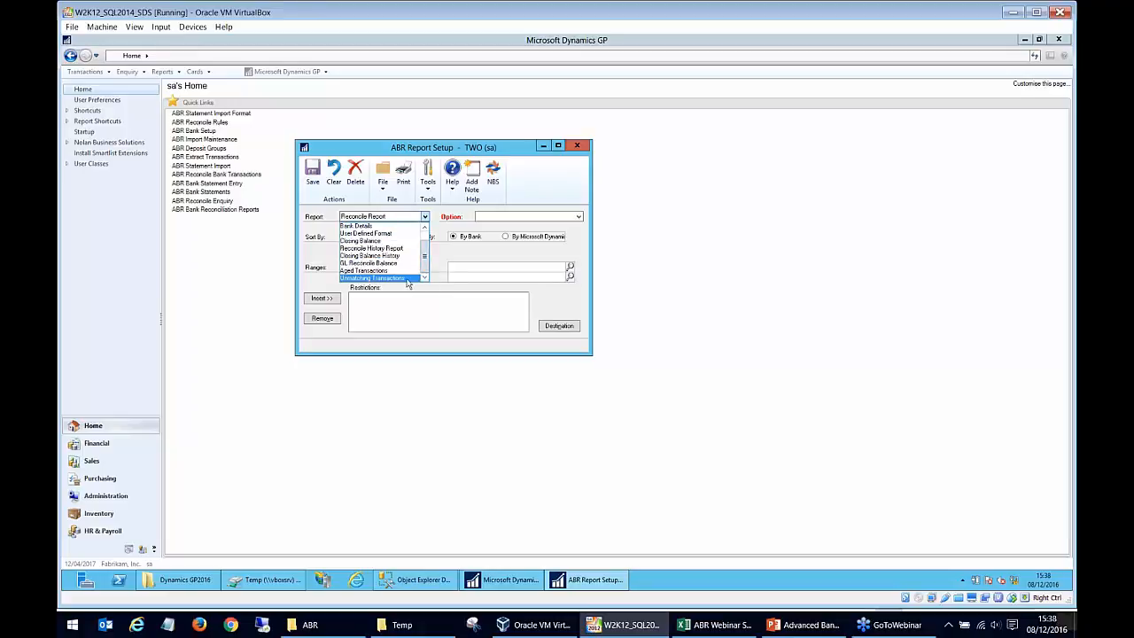
Load the unmatched option of the Unmatching Transactions report, view its destination settings, and leave them unchanged.
{"action": "left_click", "coordinate": [407, 279]}
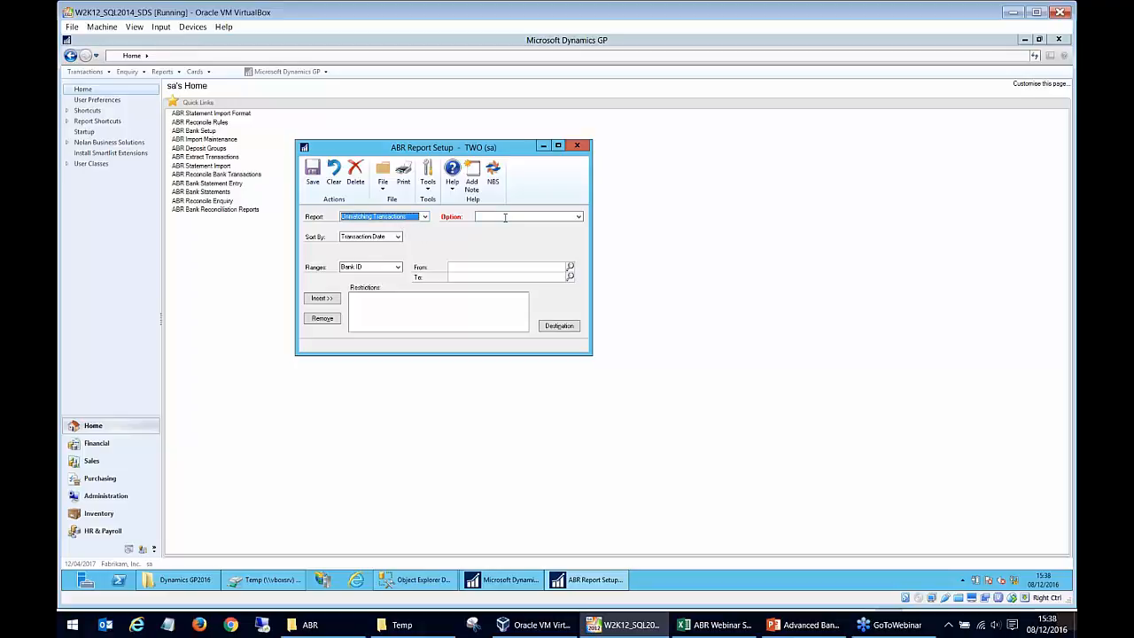
{"action": "left_click", "coordinate": [506, 217]}
{"action": "left_click", "coordinate": [578, 219]}
{"action": "left_click", "coordinate": [573, 227]}
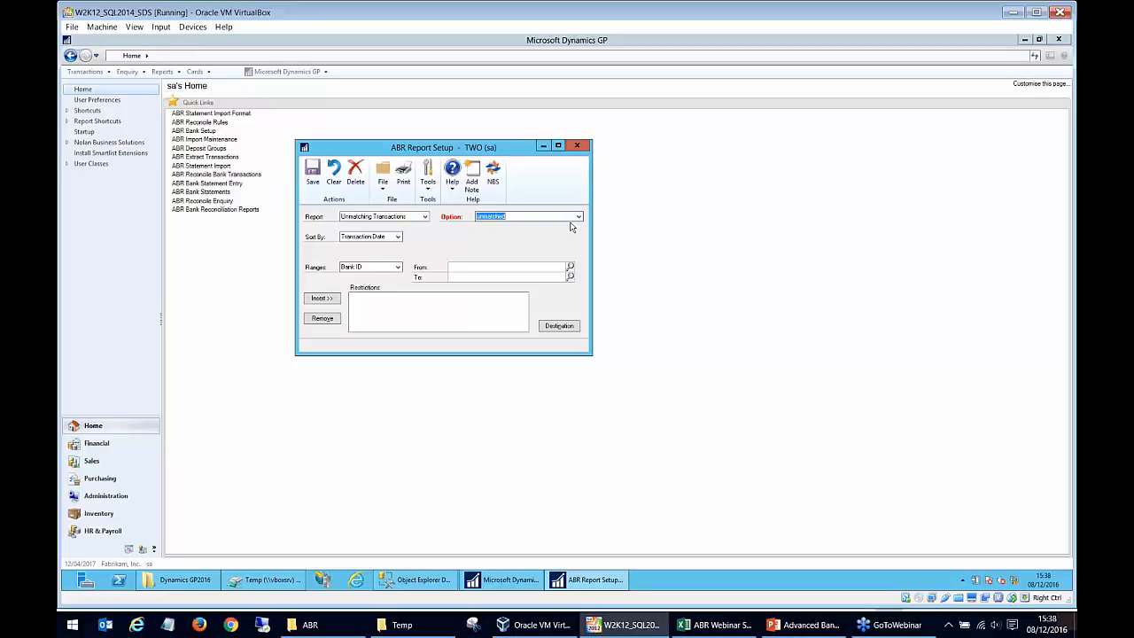
{"action": "left_click", "coordinate": [381, 267]}
{"action": "left_click", "coordinate": [555, 327]}
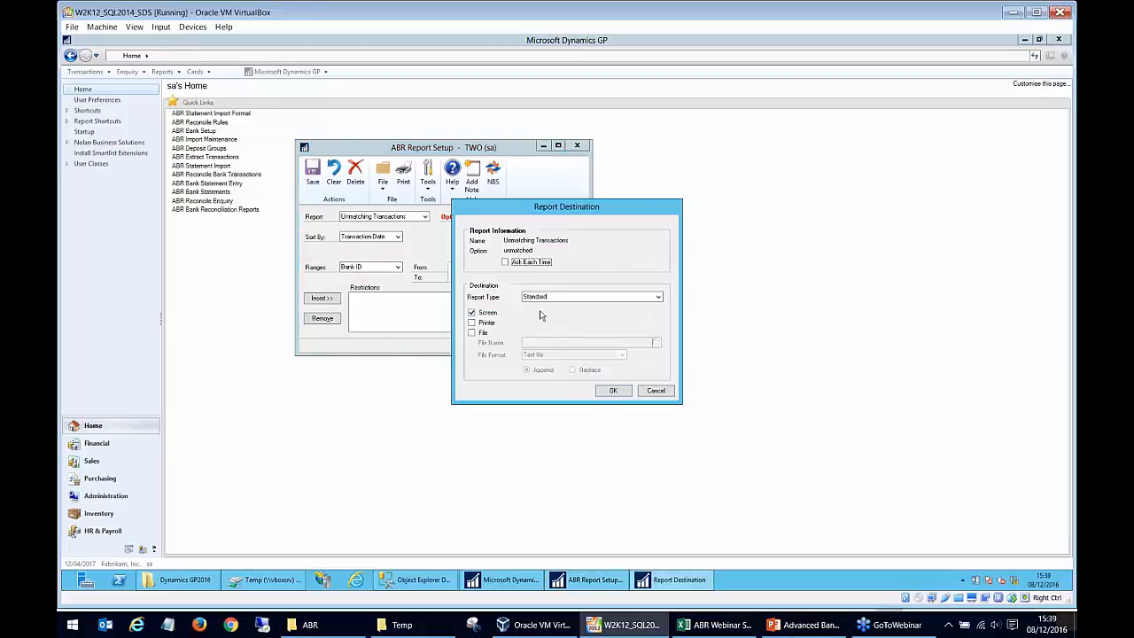
{"action": "left_click", "coordinate": [655, 391]}
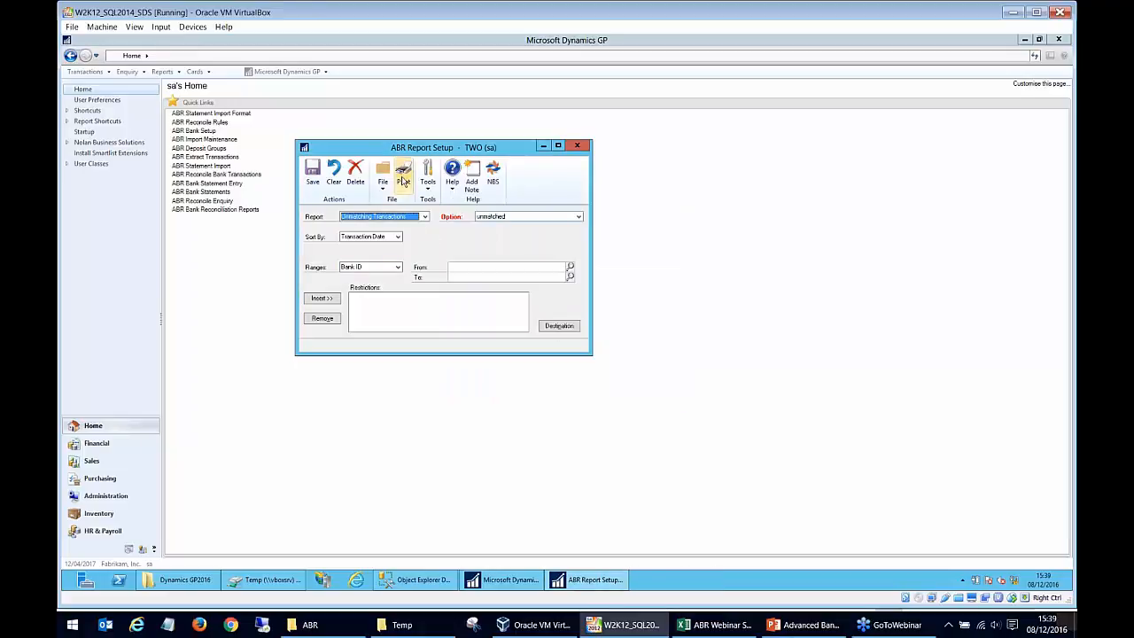
Switch the report type to Reconcile Report and load its existing saved option.
{"action": "left_click", "coordinate": [422, 218]}
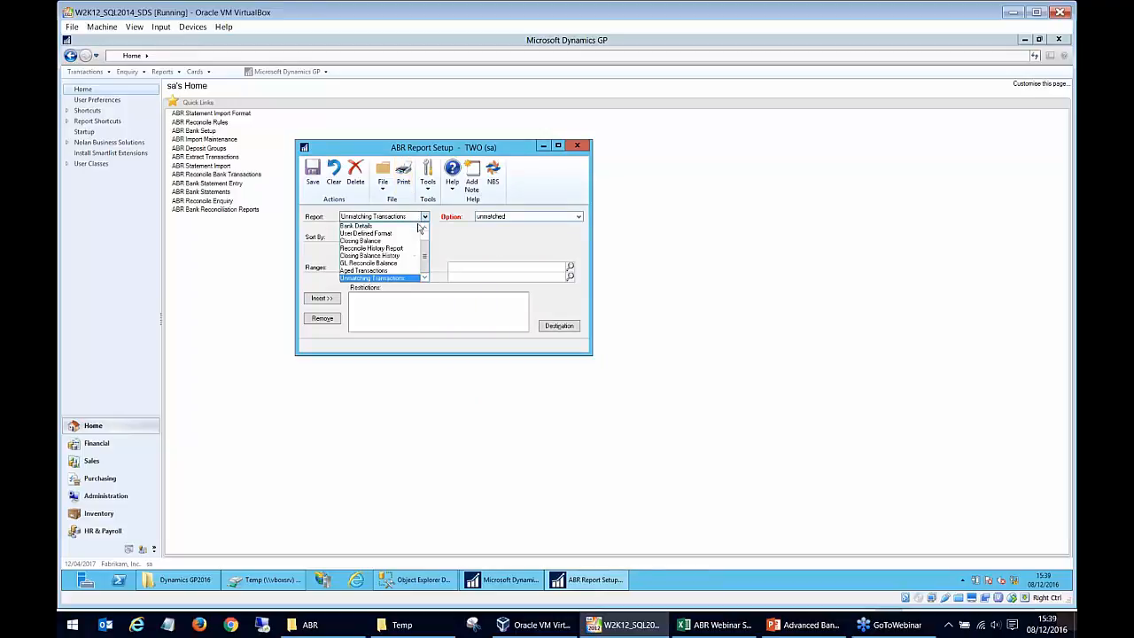
{"action": "scroll", "coordinate": [399, 257], "scroll_direction": "up", "scroll_amount": 1}
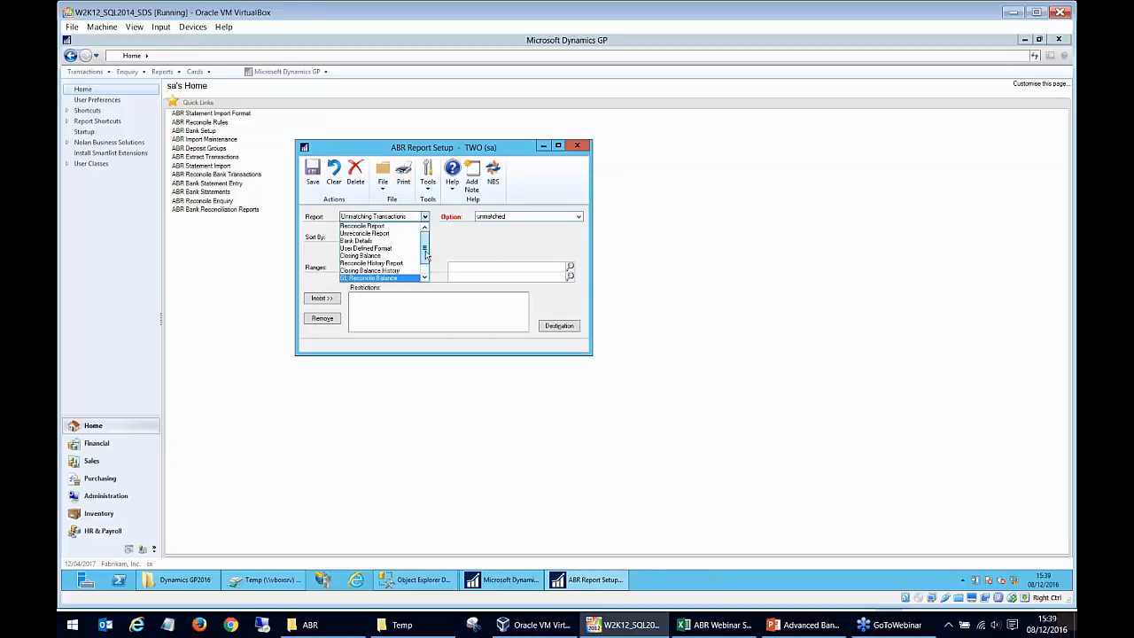
{"action": "left_click", "coordinate": [399, 226]}
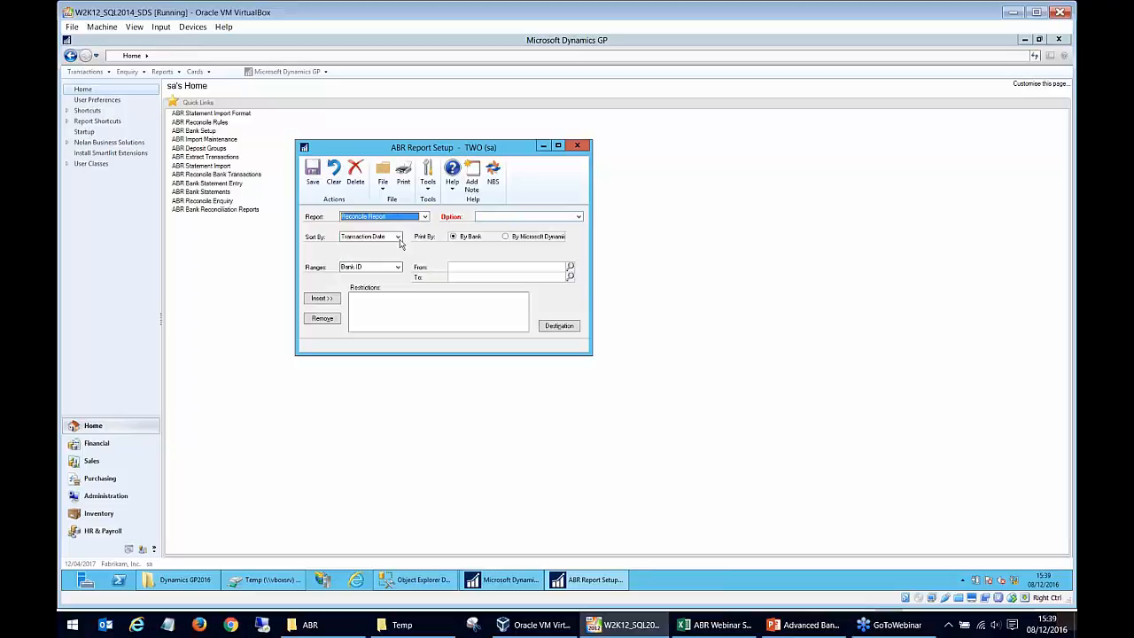
{"action": "left_click", "coordinate": [505, 216]}
{"action": "left_click", "coordinate": [578, 217]}
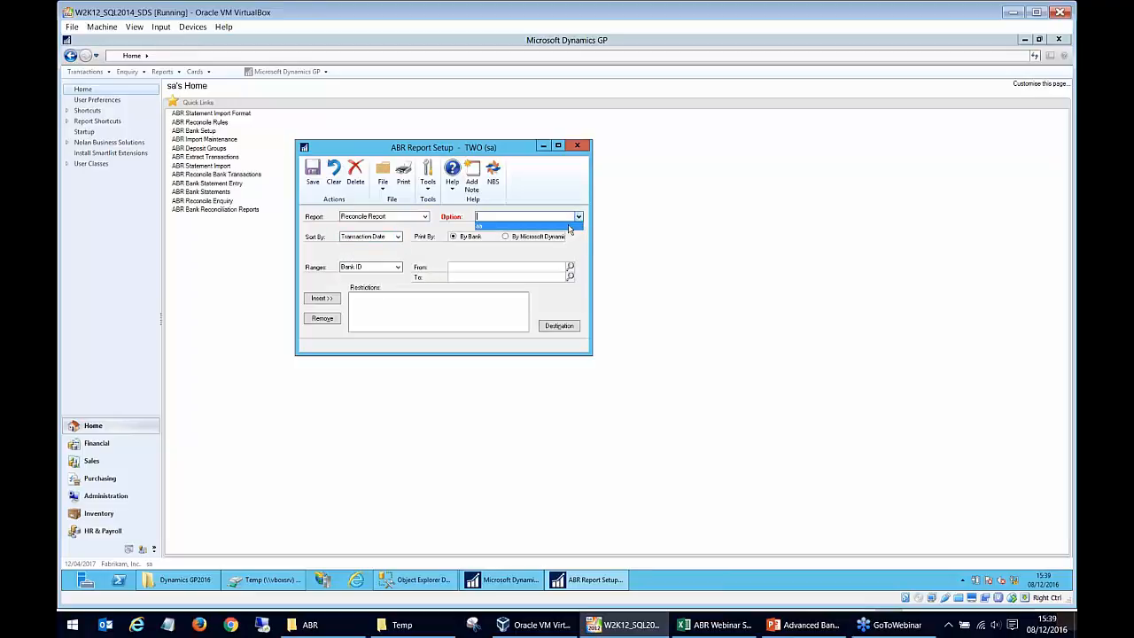
{"action": "left_click", "coordinate": [568, 226]}
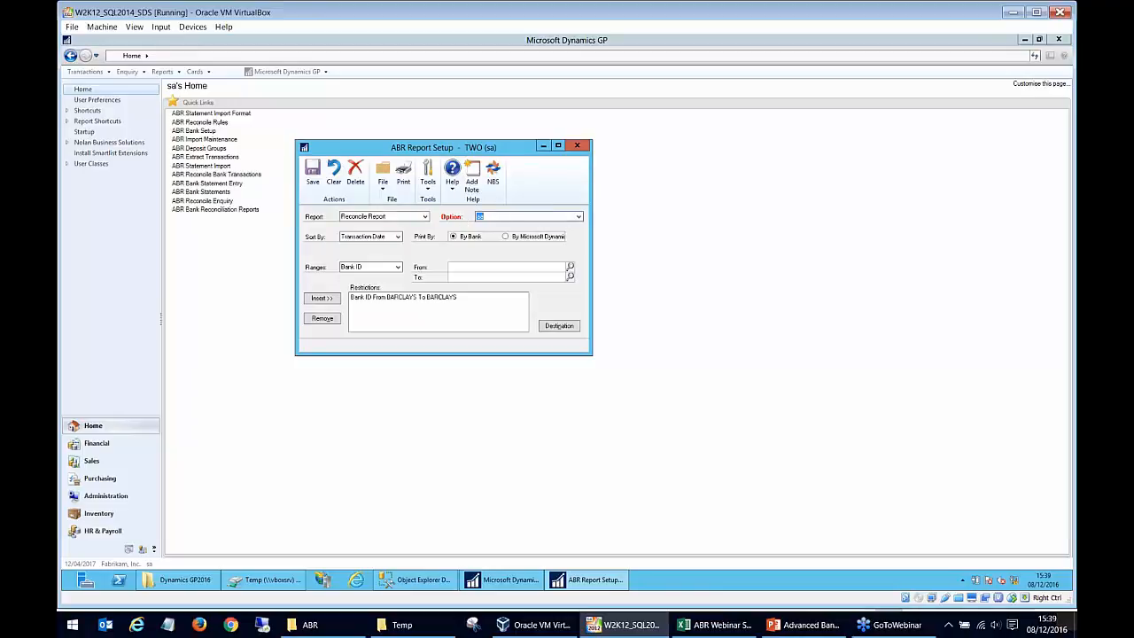
Name the report option SDS and review its BARCLAYS Bank ID restriction and the available range types.
{"action": "key", "text": "Tab"}
{"action": "key", "text": "Tab"}
{"action": "key", "text": "Tab"}
{"action": "left_click", "coordinate": [404, 297]}
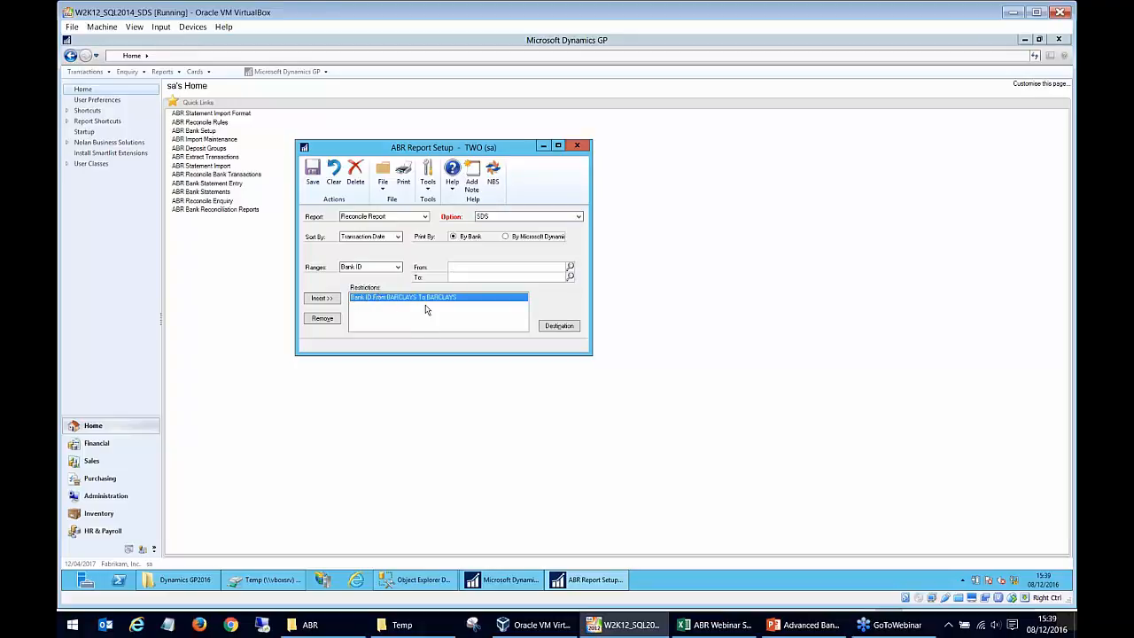
{"action": "left_click", "coordinate": [396, 268]}
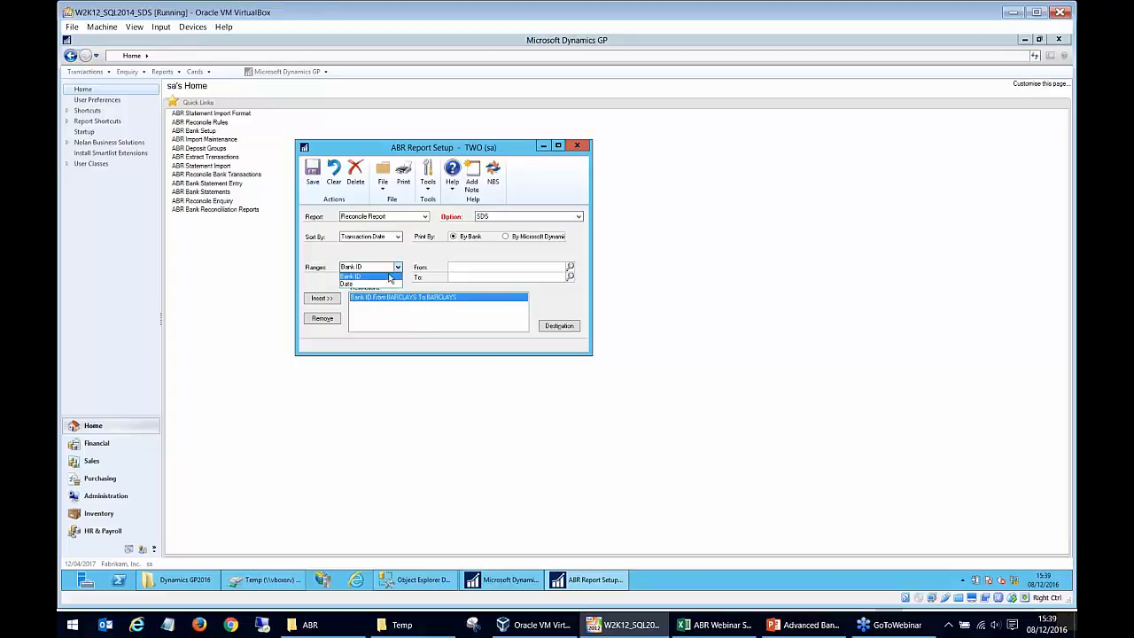
{"action": "left_click", "coordinate": [465, 272]}
{"action": "left_click", "coordinate": [464, 276]}
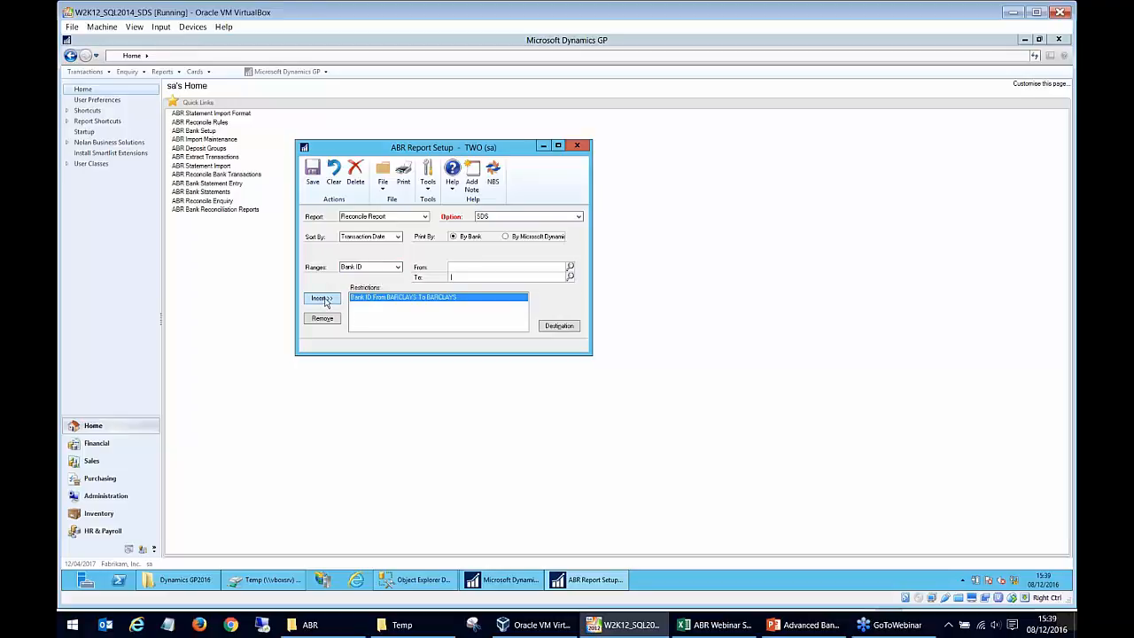
Check the Screen destination for the SDS option of the Reconcile Report and save the option.
{"action": "left_click", "coordinate": [562, 328]}
{"action": "left_click", "coordinate": [488, 313]}
{"action": "left_click", "coordinate": [611, 390]}
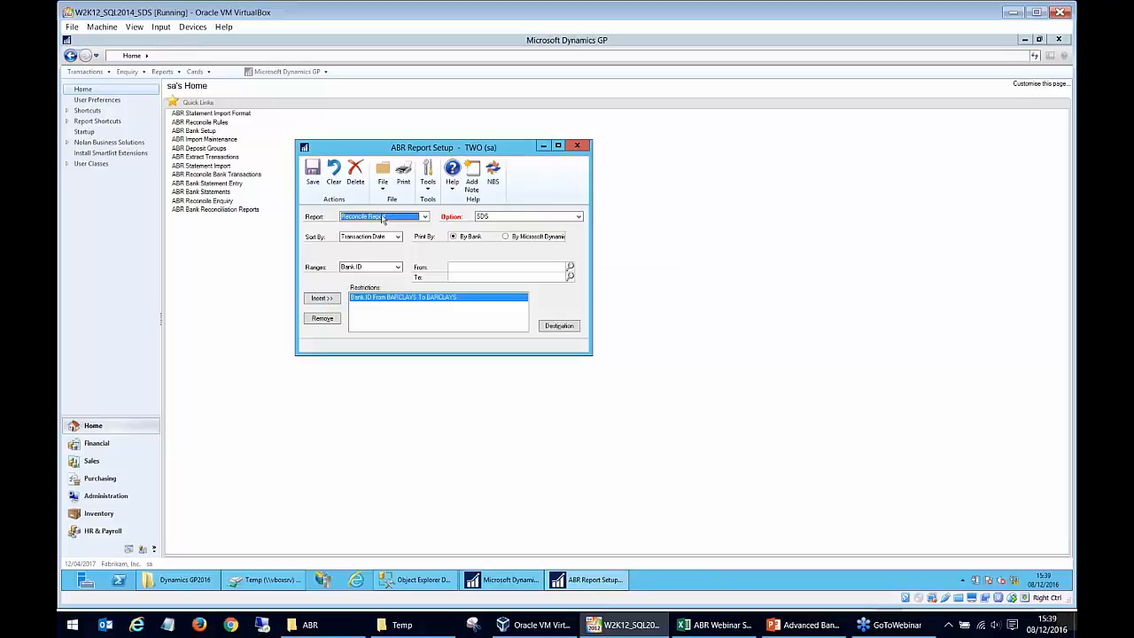
{"action": "left_click", "coordinate": [312, 173]}
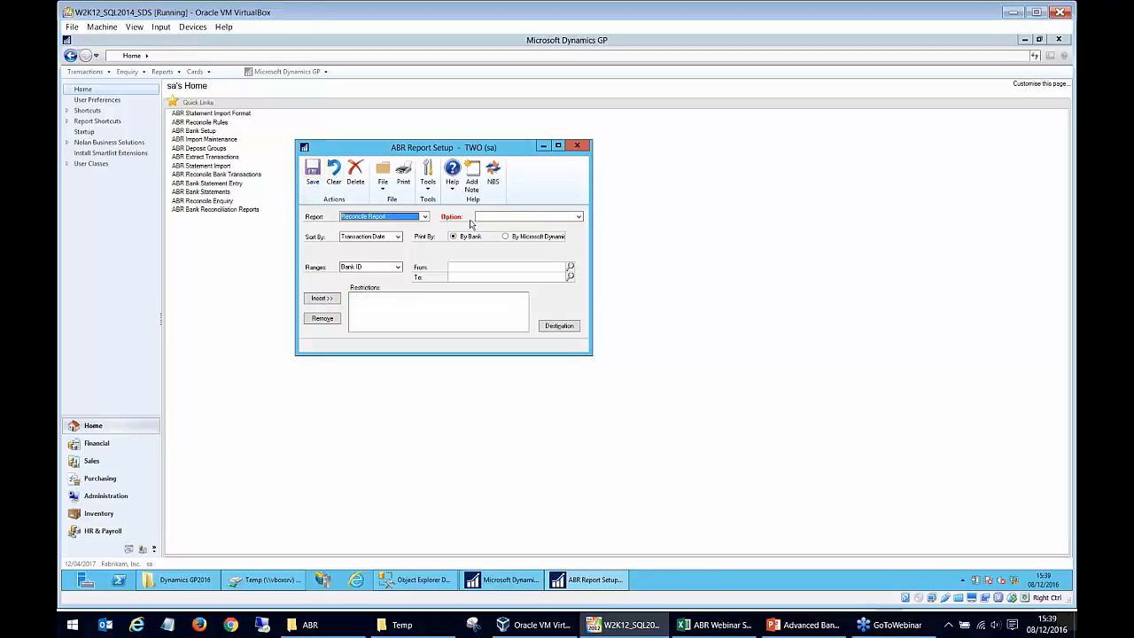
Print the Reconcile Report with the SDS option, widen the output window to view it, and close the report windows.
{"action": "left_click", "coordinate": [578, 217]}
{"action": "left_click", "coordinate": [570, 234]}
{"action": "left_click", "coordinate": [403, 174]}
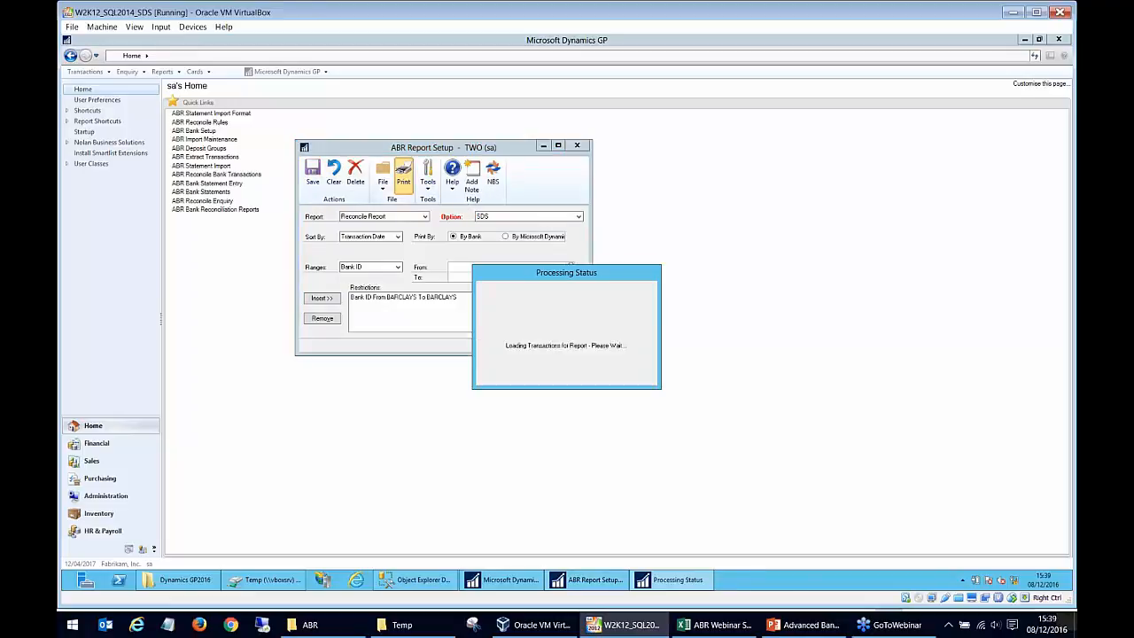
{"action": "left_click_drag", "start_coordinate": [640, 330], "coordinate": [951, 330]}
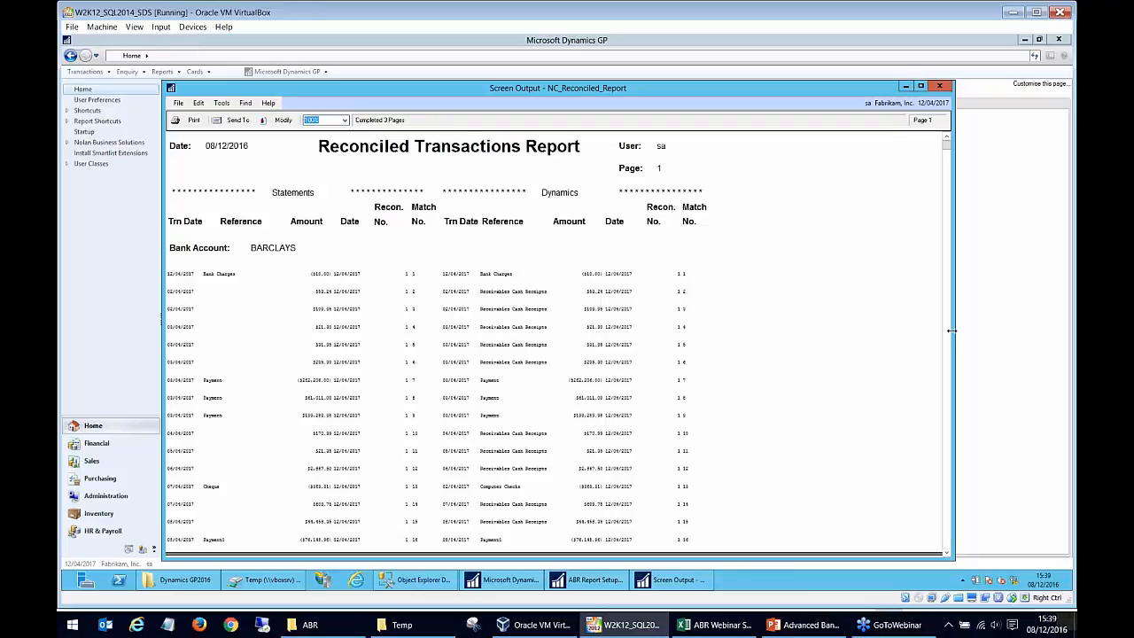
{"action": "left_click", "coordinate": [939, 85]}
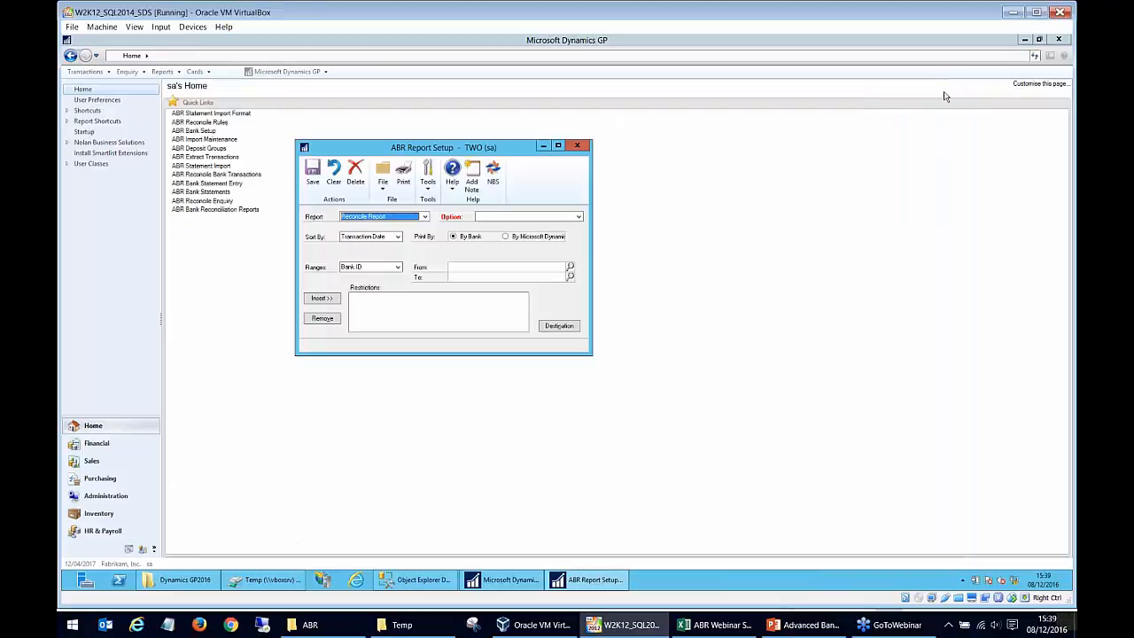
{"action": "left_click", "coordinate": [578, 147]}
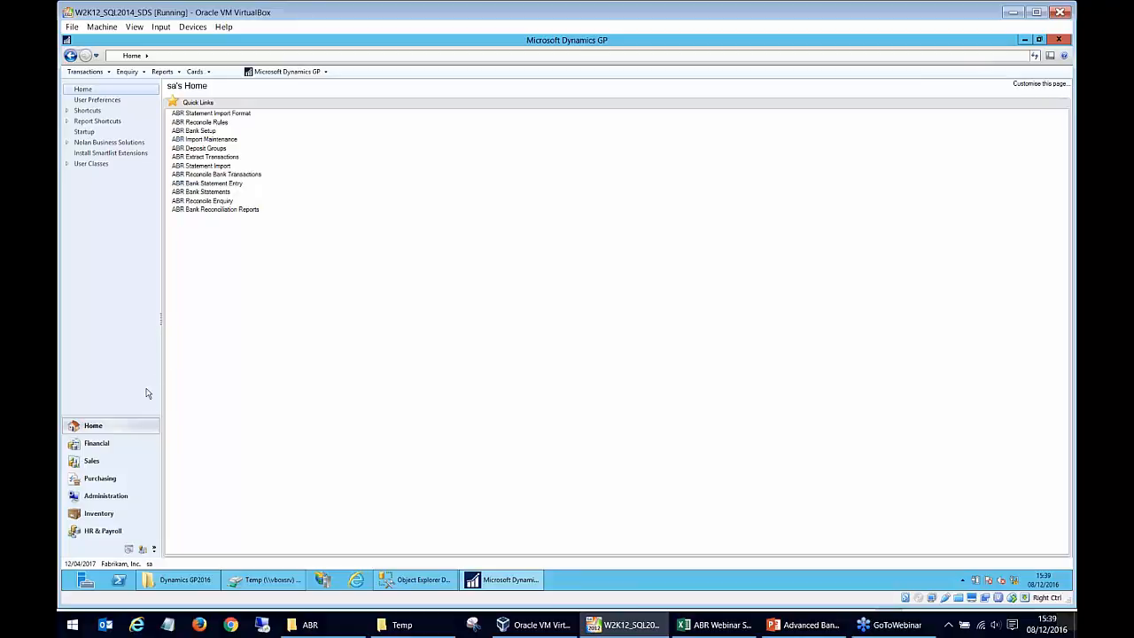
Review the ABR Banks, ABR Extract Trxs and ABR Statement Trxs lists in the Financial area.
{"action": "left_click", "coordinate": [119, 443]}
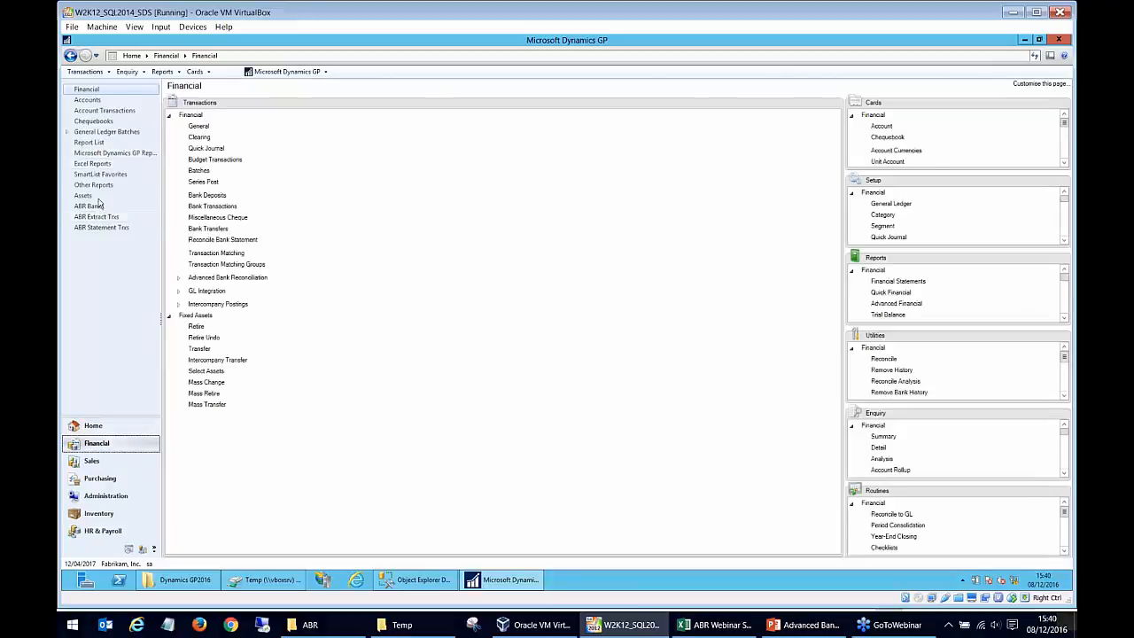
{"action": "left_click", "coordinate": [91, 207]}
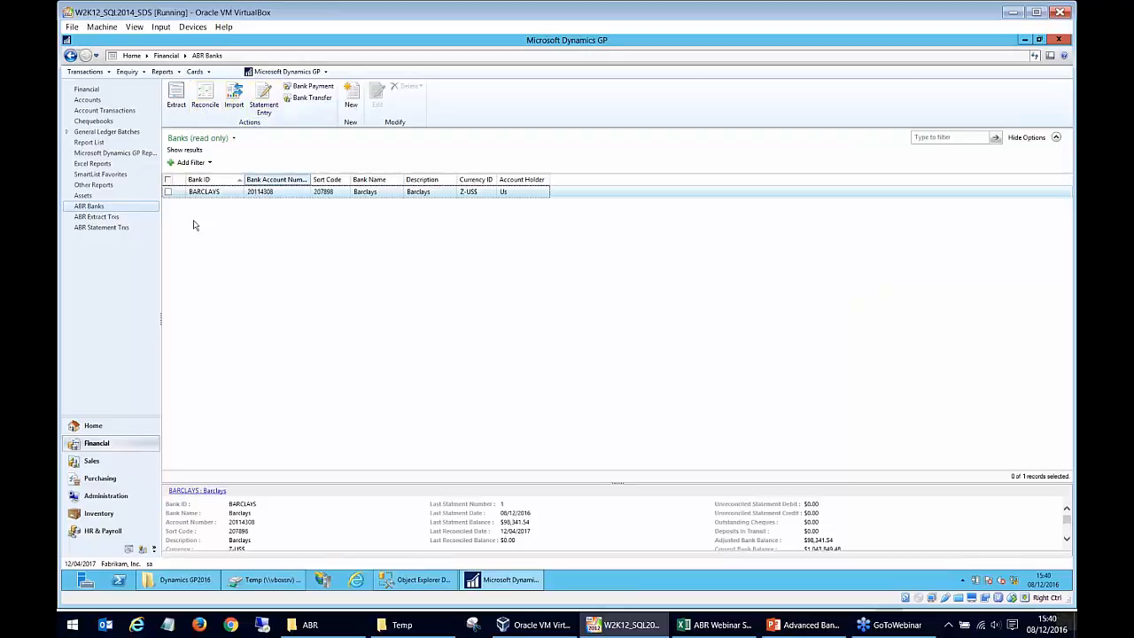
{"action": "left_click", "coordinate": [119, 218]}
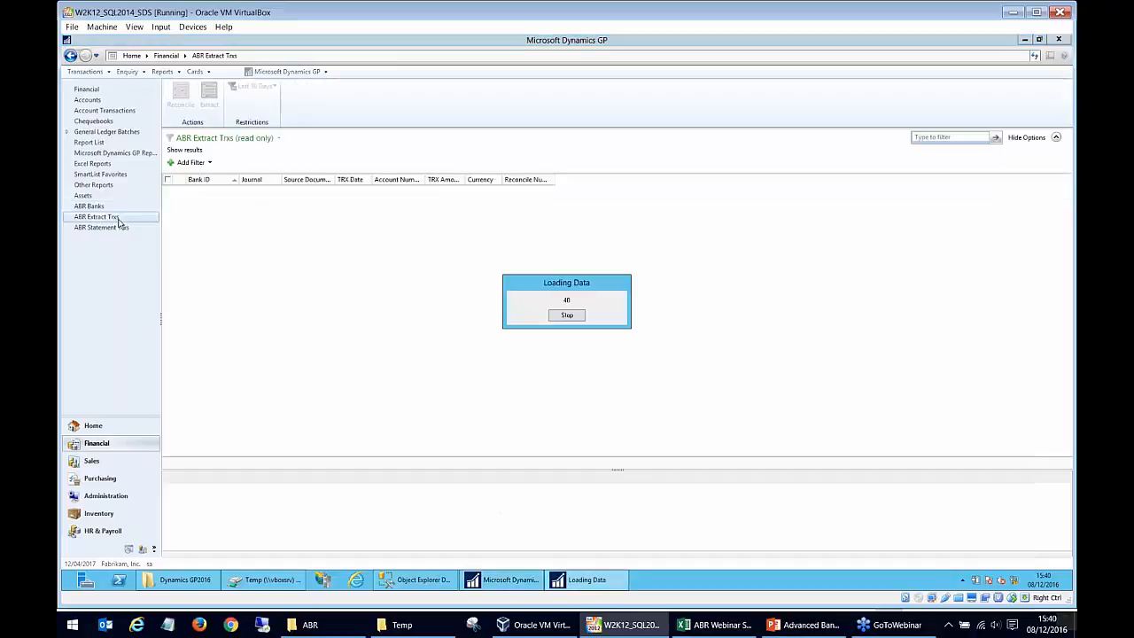
{"action": "scroll", "coordinate": [200, 217], "scroll_direction": "down", "scroll_amount": 6}
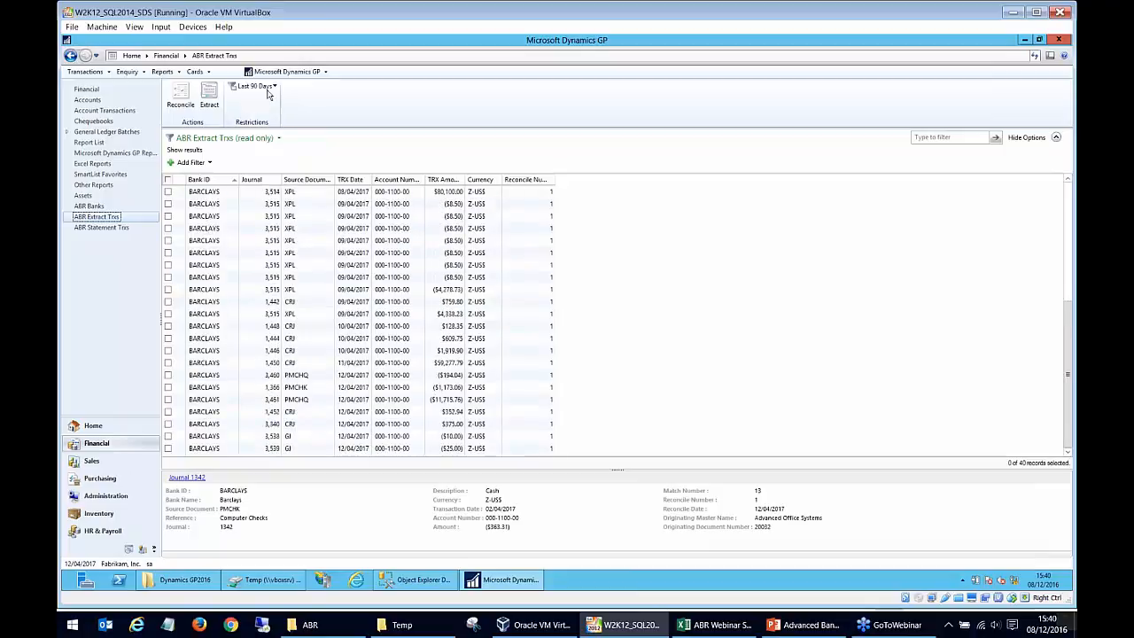
{"action": "left_click", "coordinate": [266, 87]}
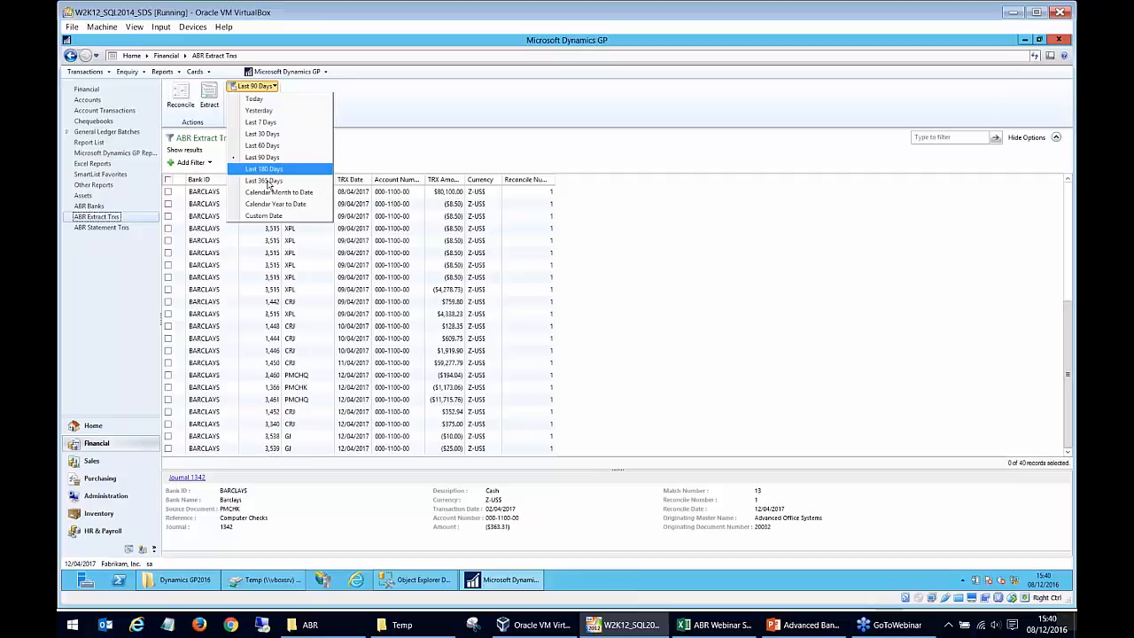
{"action": "left_click", "coordinate": [130, 228]}
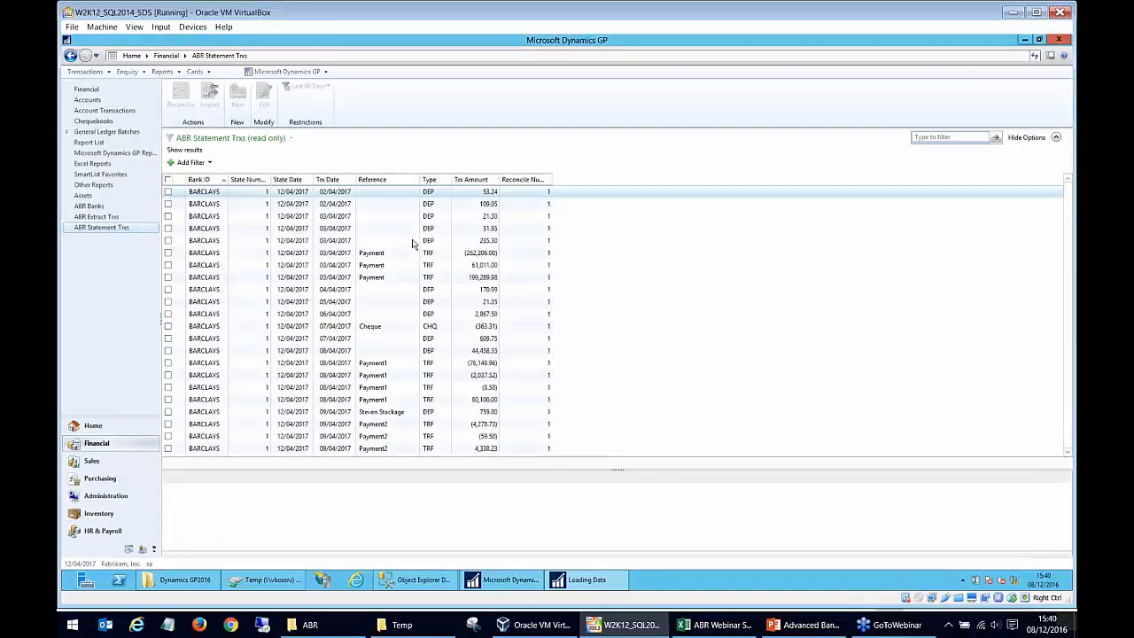
{"action": "scroll", "coordinate": [410, 253], "scroll_direction": "down", "scroll_amount": 2}
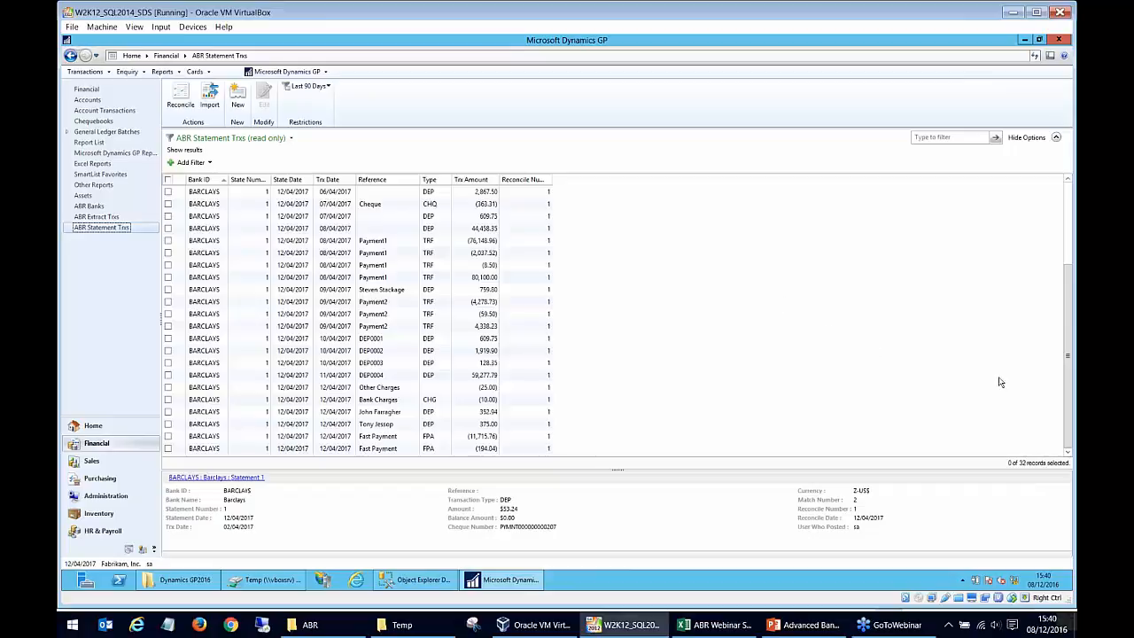
Switch to the PowerPoint webinar presentation and show its final QUESTIONS? slide full screen.
{"action": "left_click", "coordinate": [827, 627]}
{"action": "left_click", "coordinate": [150, 571]}
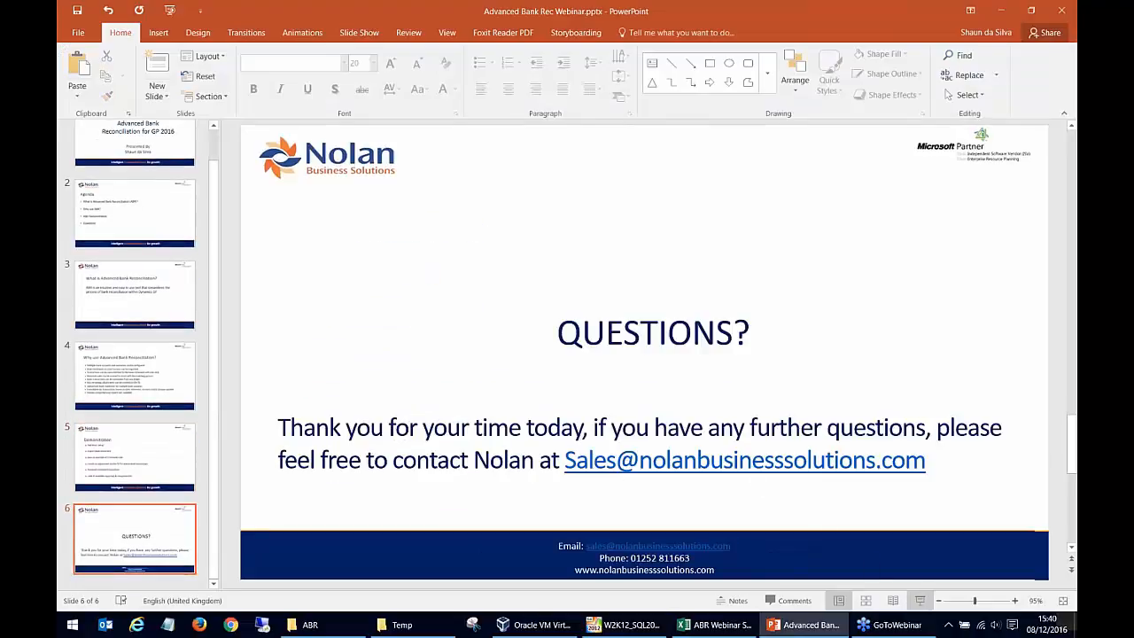
{"action": "left_click", "coordinate": [919, 601]}
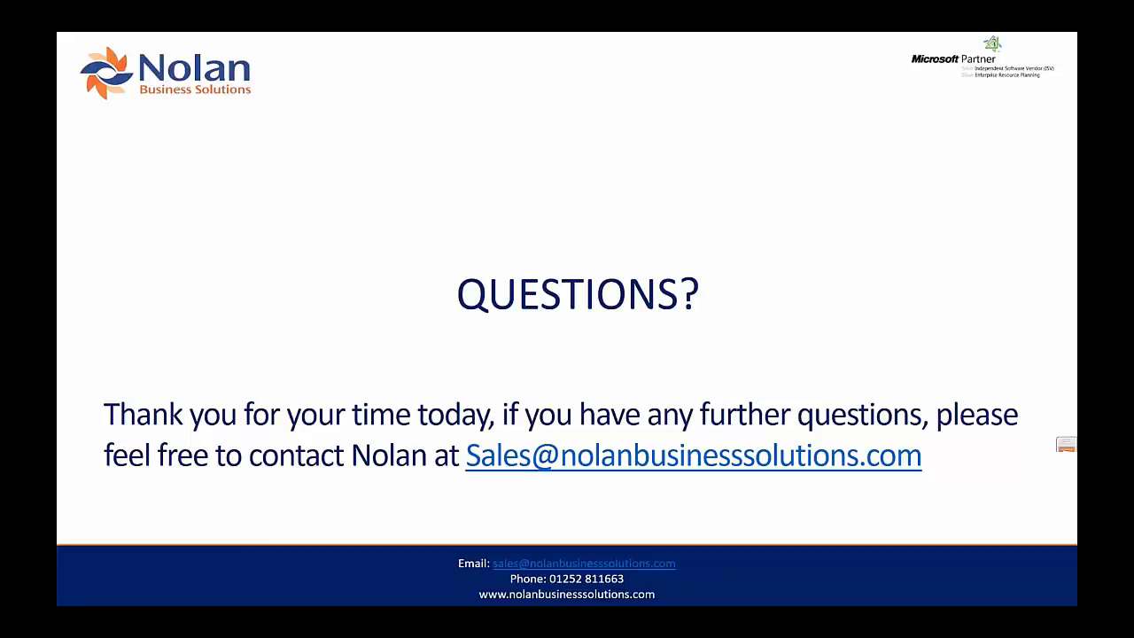
{"action": "left_click", "coordinate": [882, 241]}
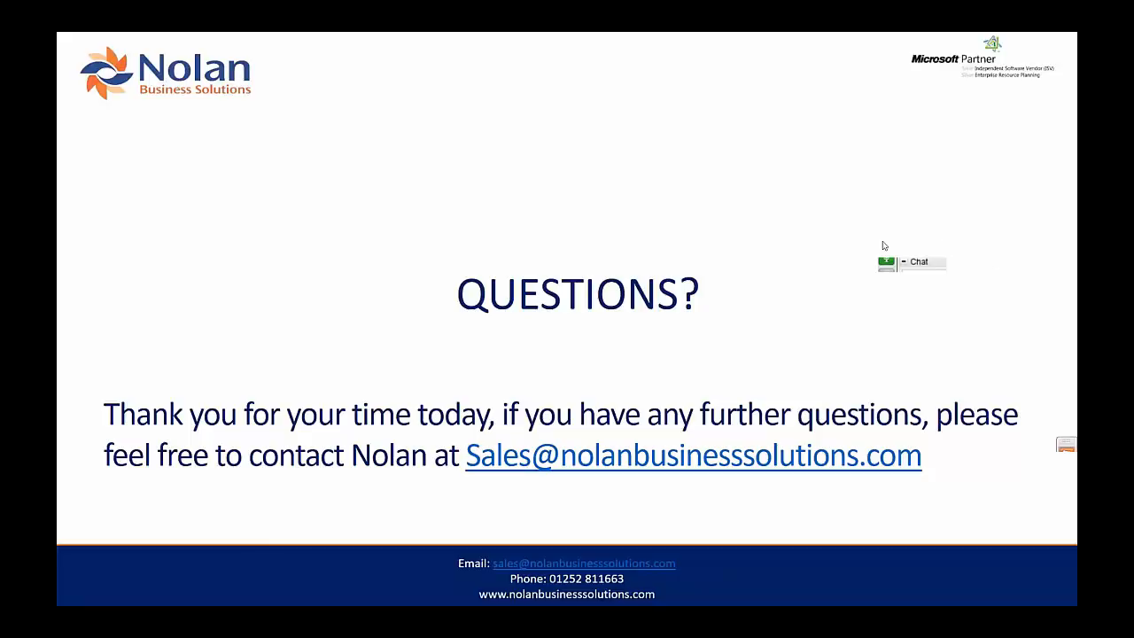